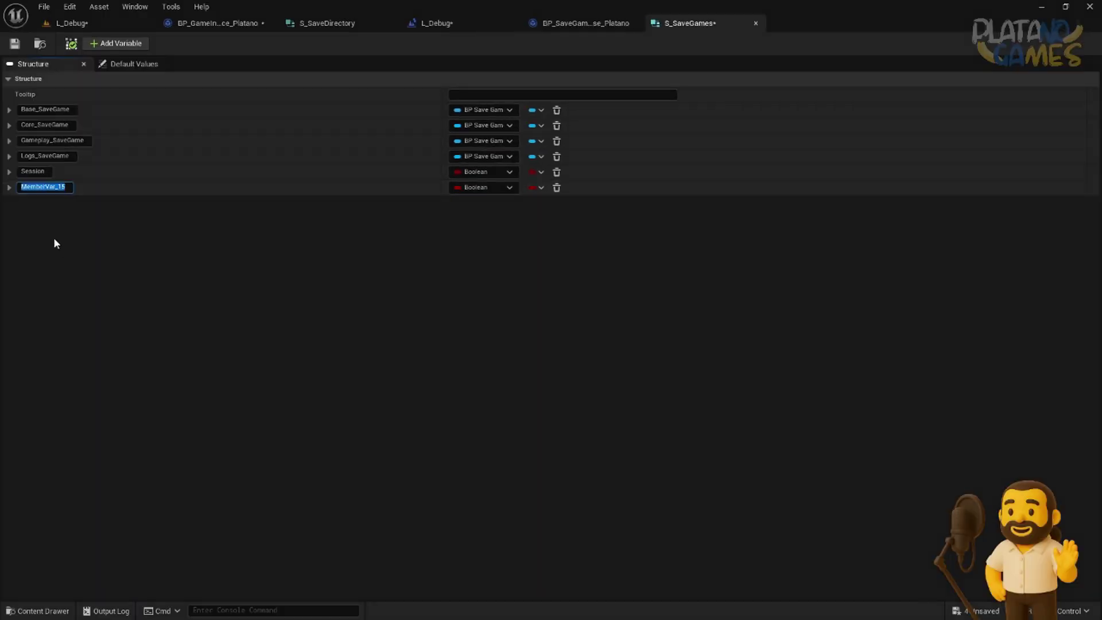
Step: Rename the last struct member to Profile, make Session and Profile Strings, and save S_SaveGames
type("Profile")
key("Return")
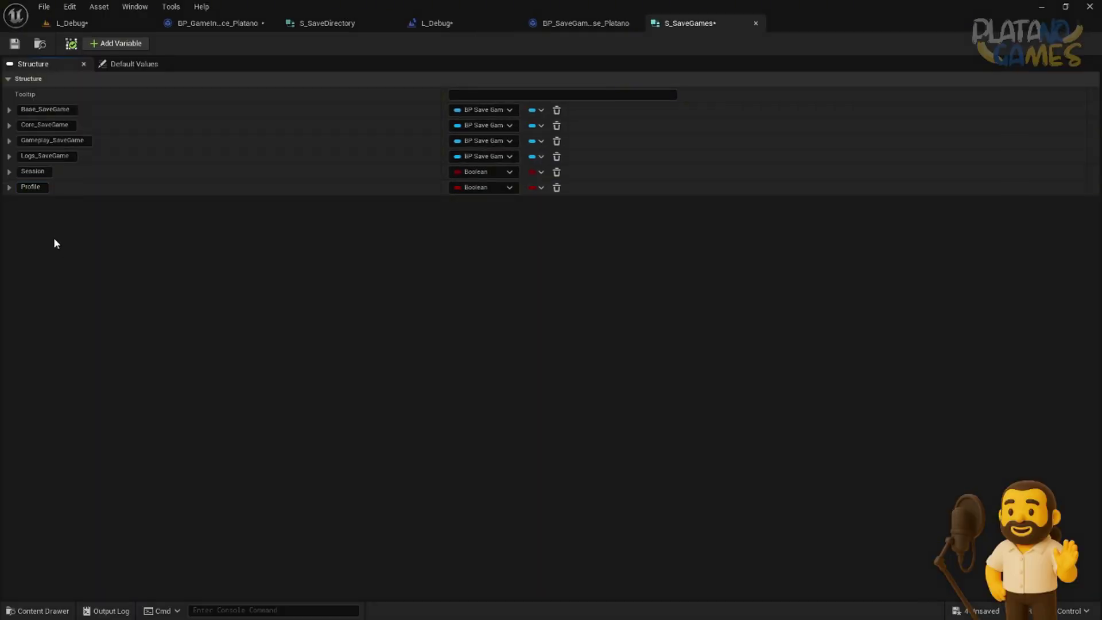
left_click(467, 175)
left_click(511, 273)
left_click(476, 187)
left_click(482, 287)
left_click(14, 43)
Step: Save the BP_GameInstance_Platano blueprint, then switch to the L_Debug level blueprint
left_click(189, 23)
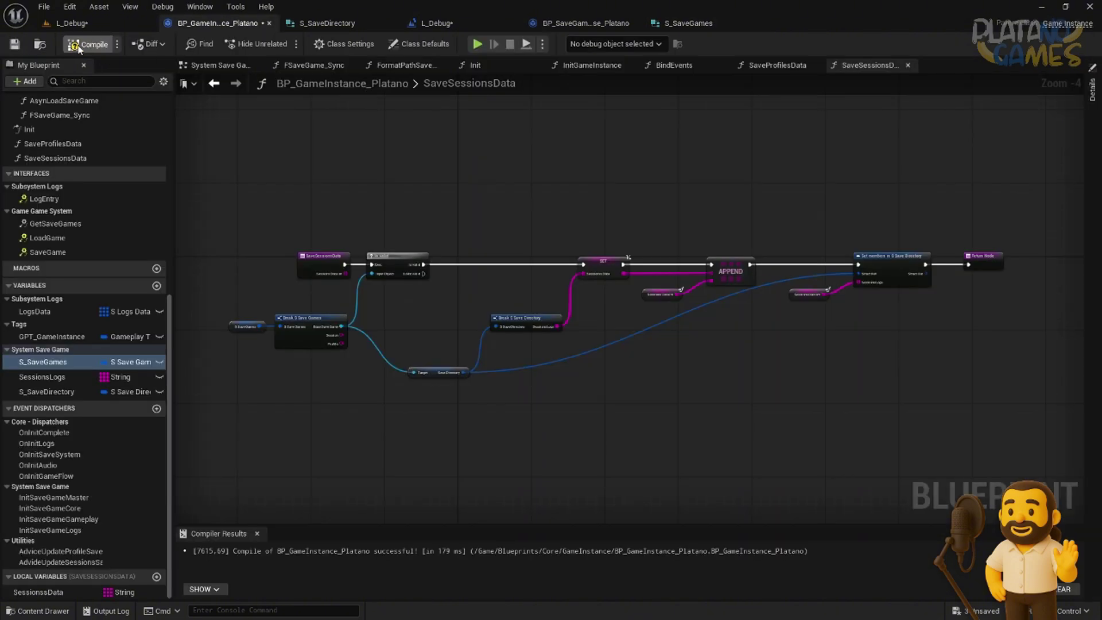
left_click(15, 43)
left_click(479, 20)
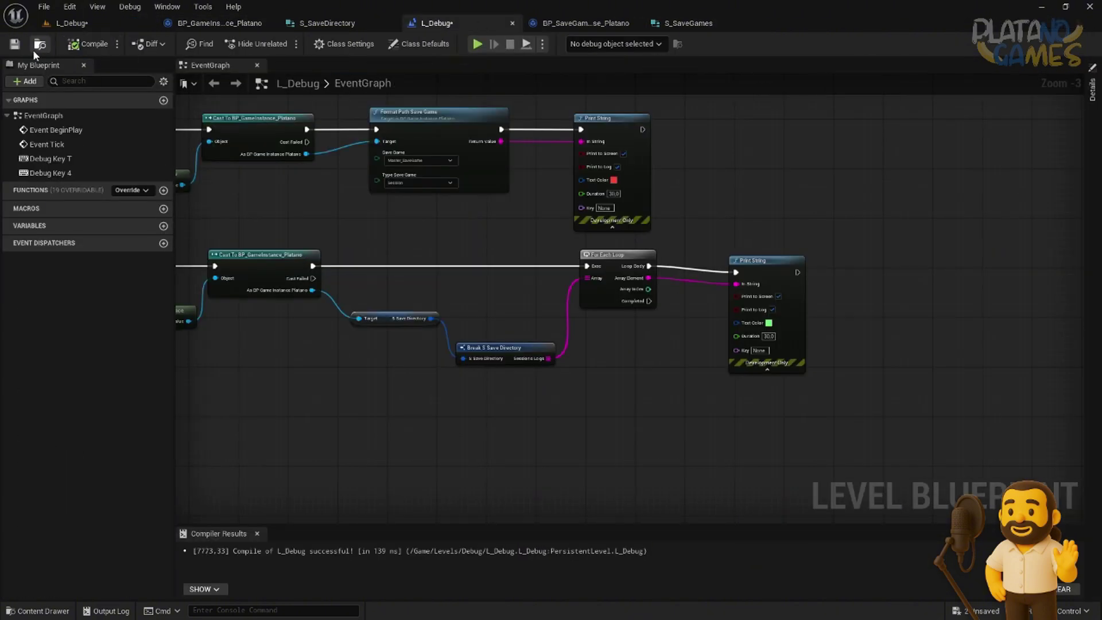
Step: Save the L_Debug level blueprint and bring its debug nodes into view
left_click(14, 44)
scroll(564, 257, "down", 1)
mouse_move(564, 257)
right_mouse_down()
mouse_move(595, 306)
mouse_move(651, 309)
right_mouse_up()
scroll(575, 320, "up", 1)
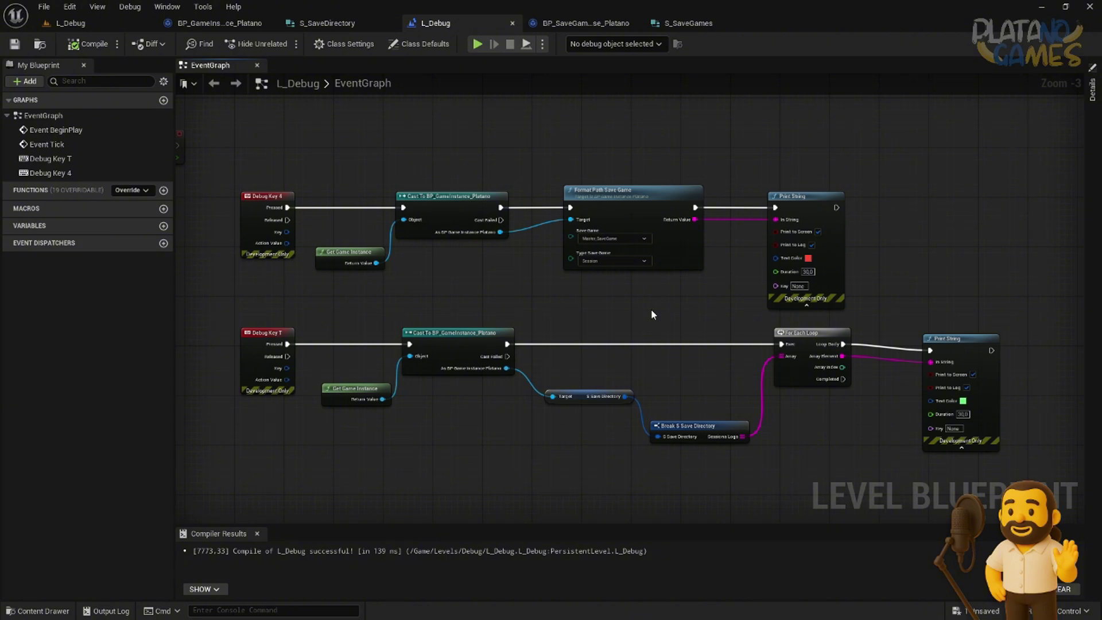
Step: Inspect the debug key chains, selecting the Format Path Save Game and Break S Save Directory nodes
right_click_drag(651, 309, 605, 282)
left_click_drag(976, 470, 192, 132)
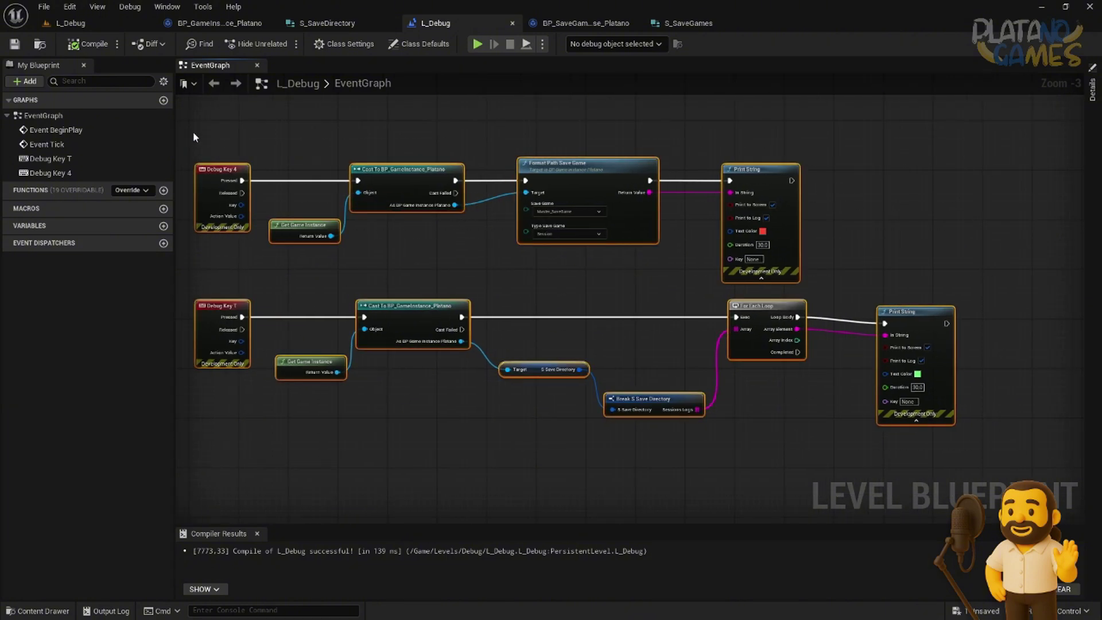
left_click(250, 164)
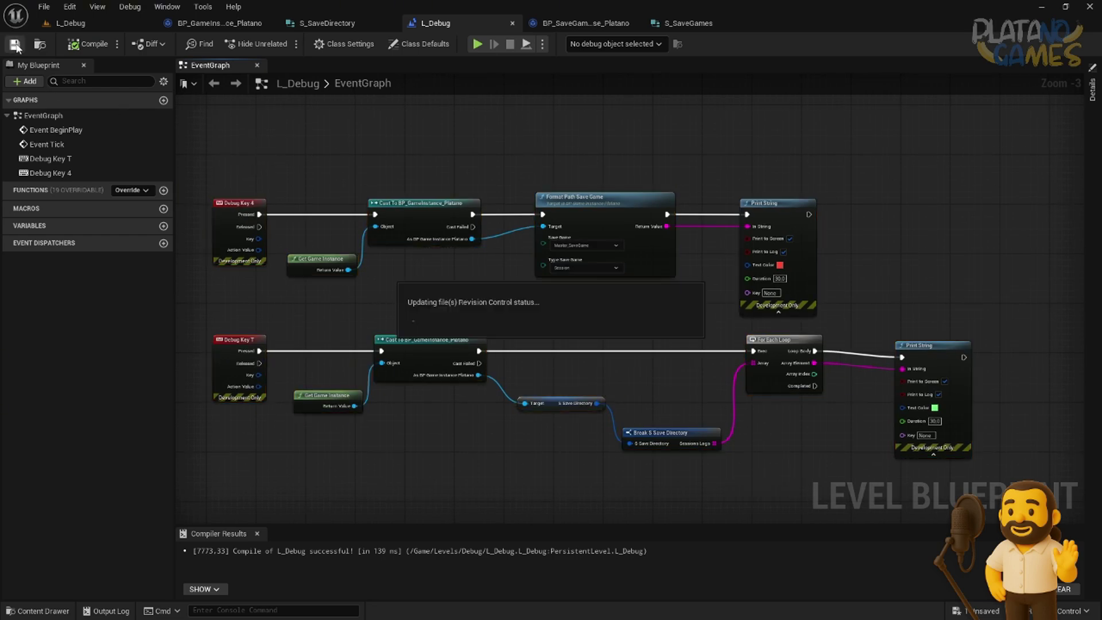
right_click_drag(597, 215, 639, 152)
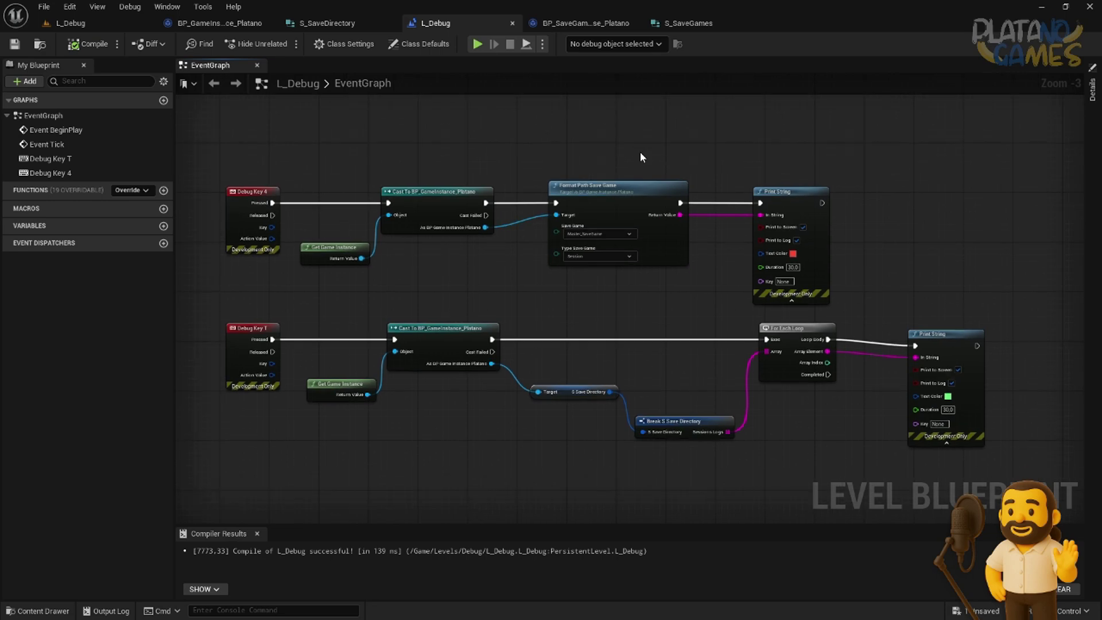
left_click_drag(665, 129, 553, 310)
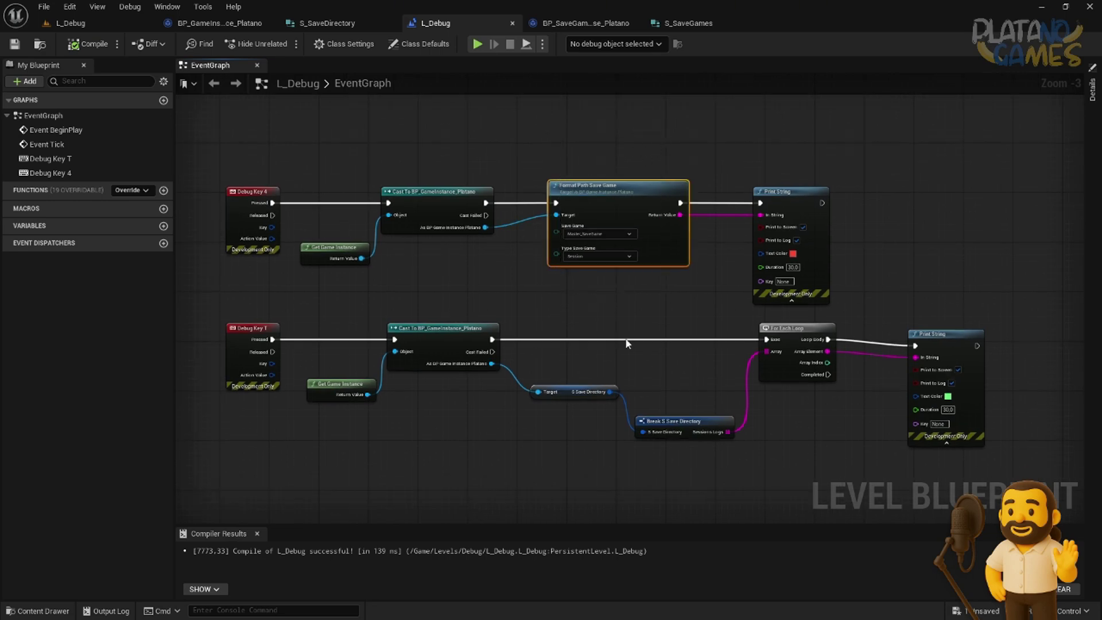
left_click_drag(625, 343, 611, 569)
right_click_drag(608, 196, 554, 243)
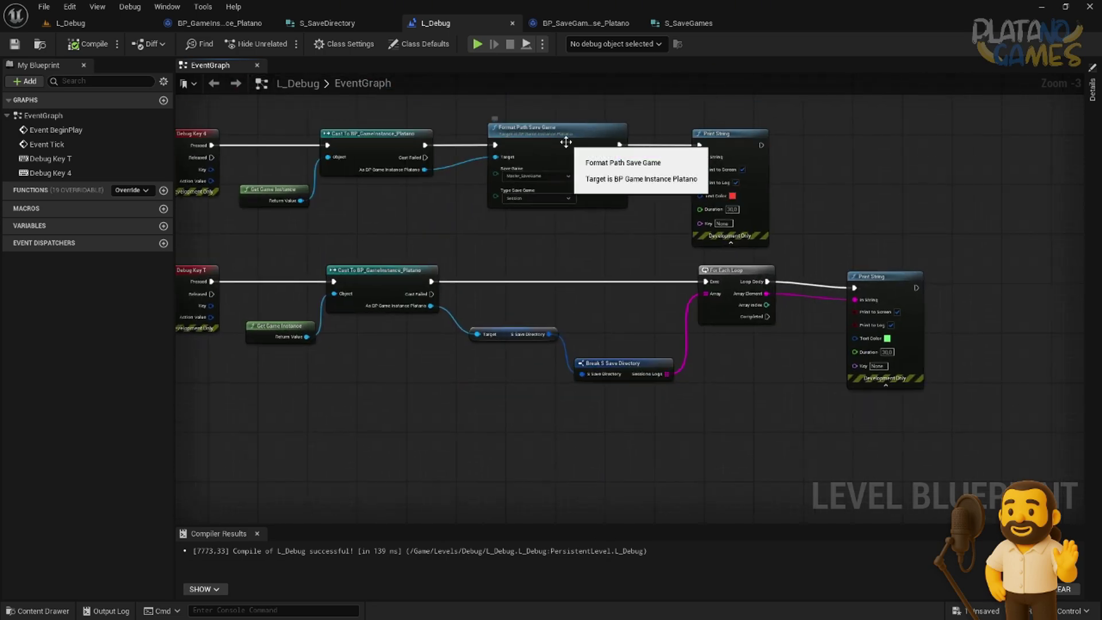
Step: Review the SaveSessionsData, SaveProfilesData and FormatPathSaveGame graphs' profile-saving chain
left_click(213, 83)
left_click(774, 65)
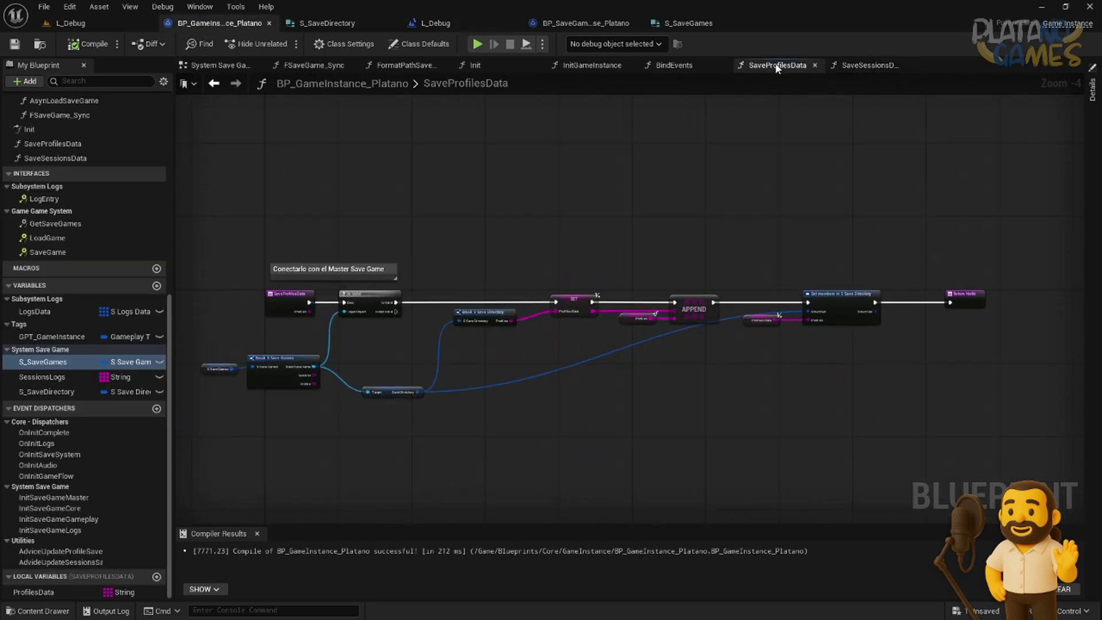
left_click(382, 65)
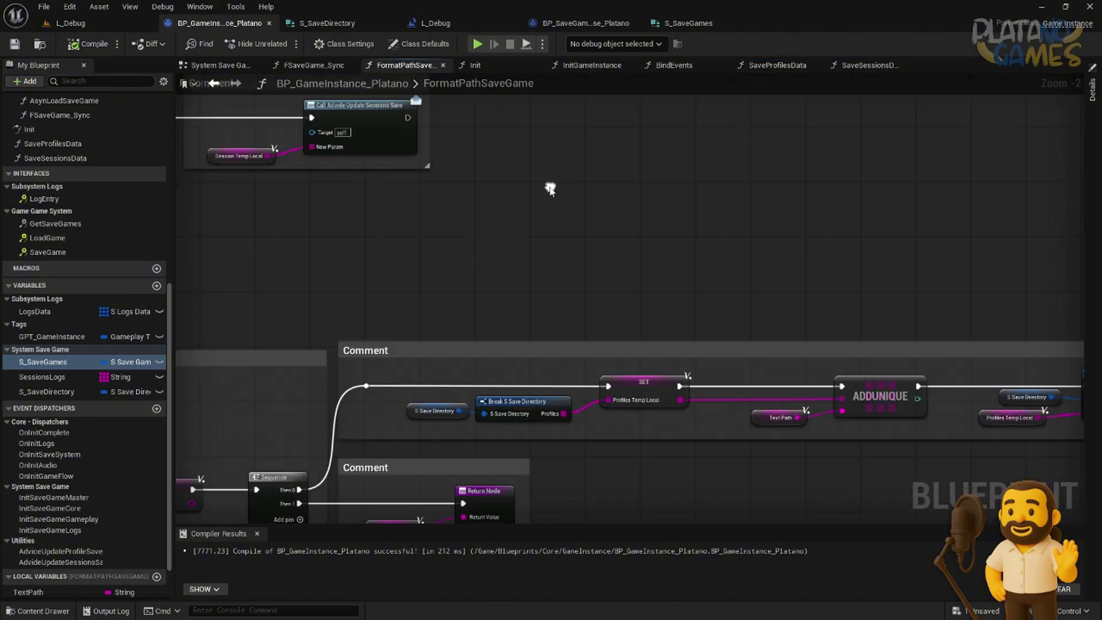
right_click_drag(538, 226, 642, 248)
scroll(792, 335, "up", 3)
scroll(686, 379, "down", 1)
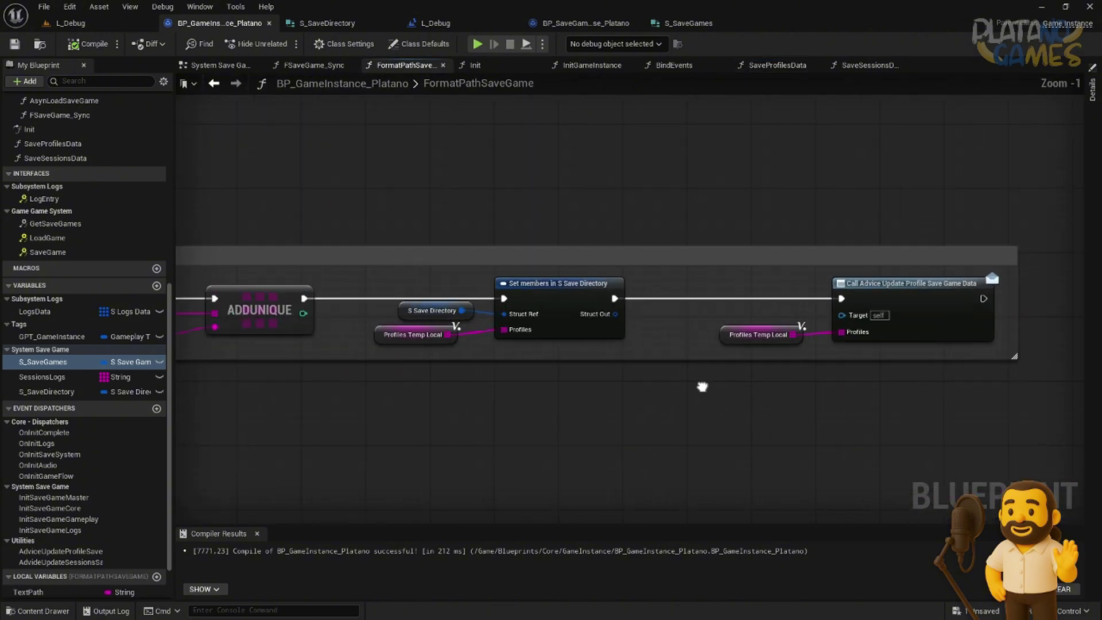
mouse_move(701, 386)
right_mouse_down()
mouse_move(827, 366)
mouse_move(656, 376)
mouse_move(634, 396)
right_mouse_up()
Step: Add a new empty function to the BP_GameInstance_Platano blueprint
scroll(782, 359, "down", 1)
scroll(868, 341, "down", 1)
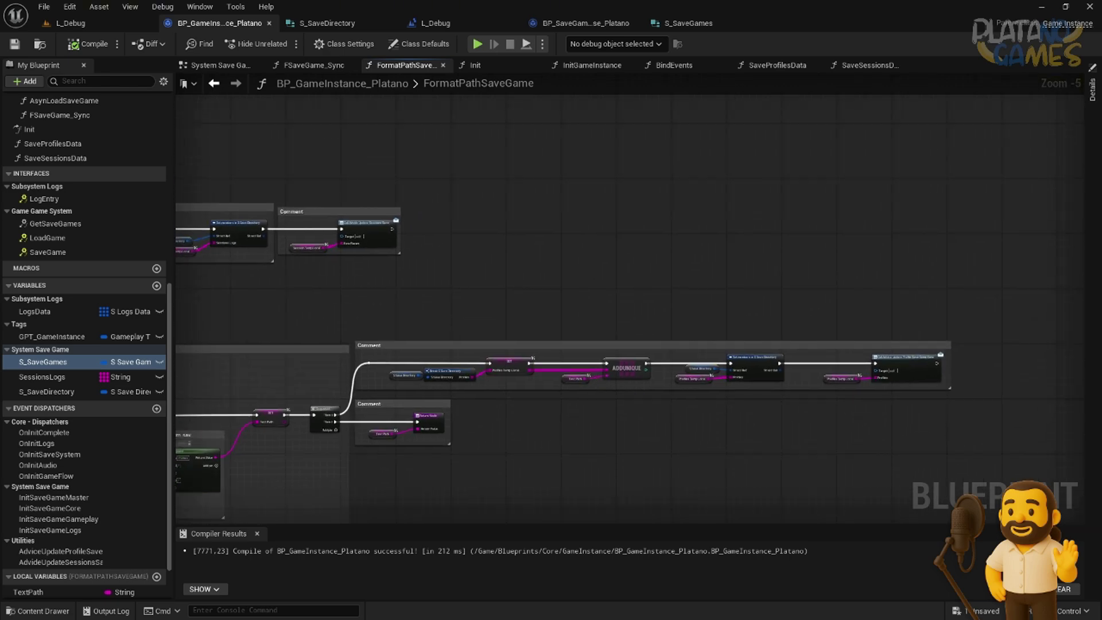
scroll(71, 454, "up", 3)
scroll(74, 446, "up", 3)
scroll(101, 287, "up", 3)
scroll(104, 257, "up", 3)
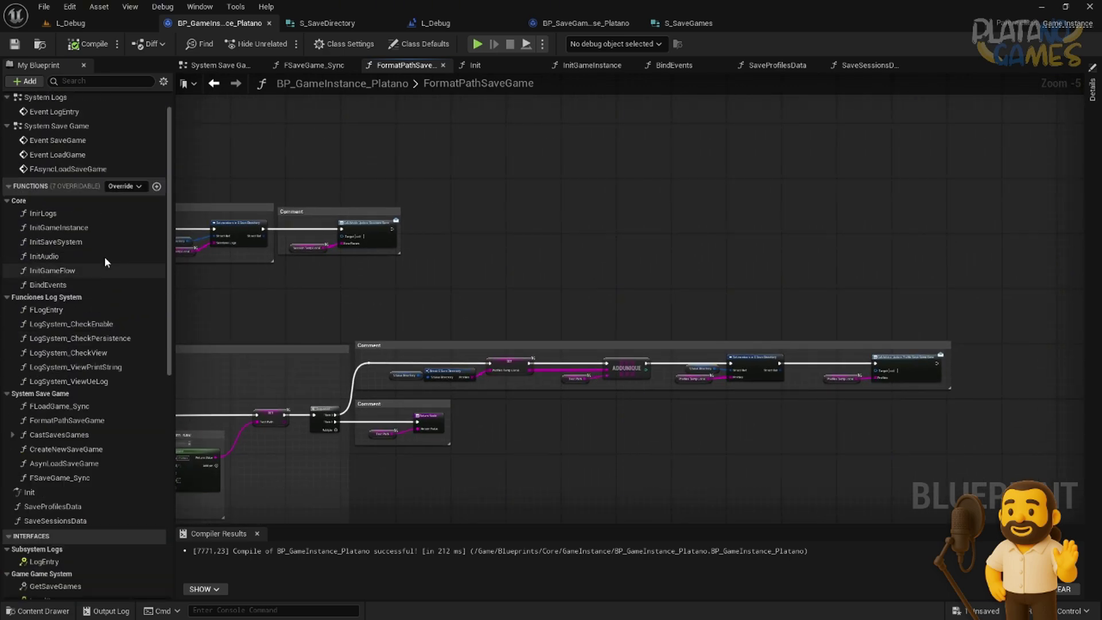
left_click(157, 186)
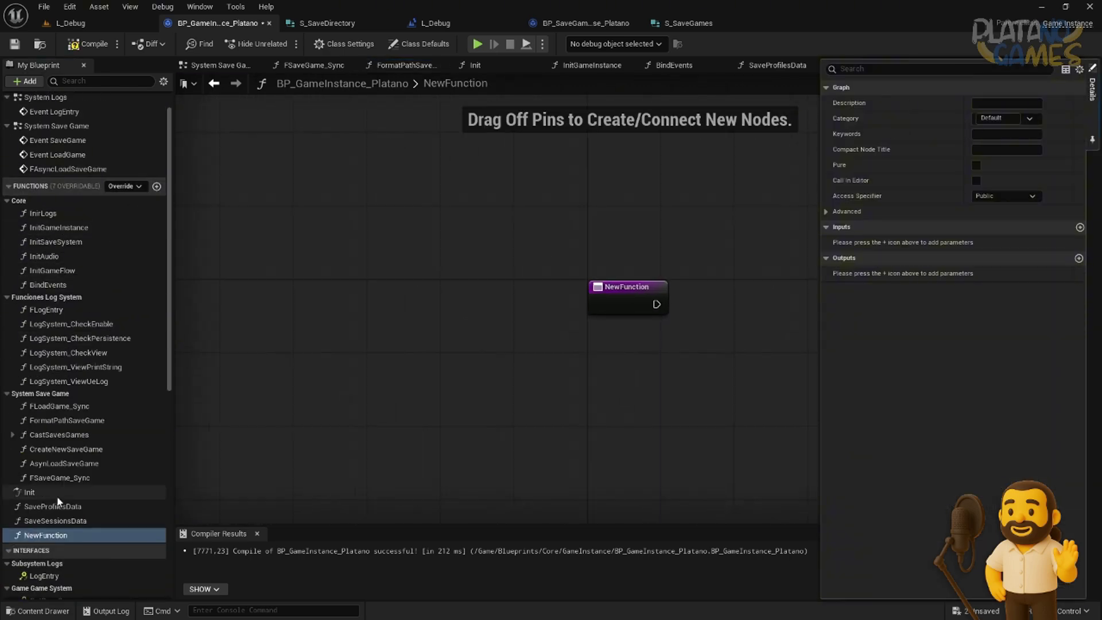
Step: Rename the new function to UpdateTypeSessionData
left_click(52, 535)
type("Update")
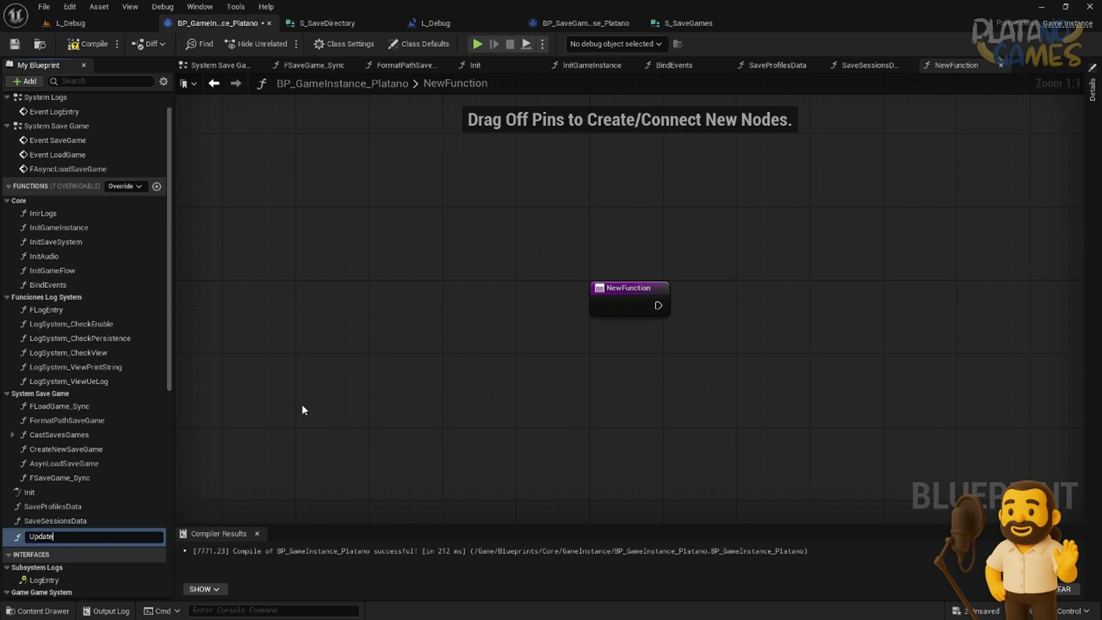
type("TypeS")
type("essionData")
key("Return")
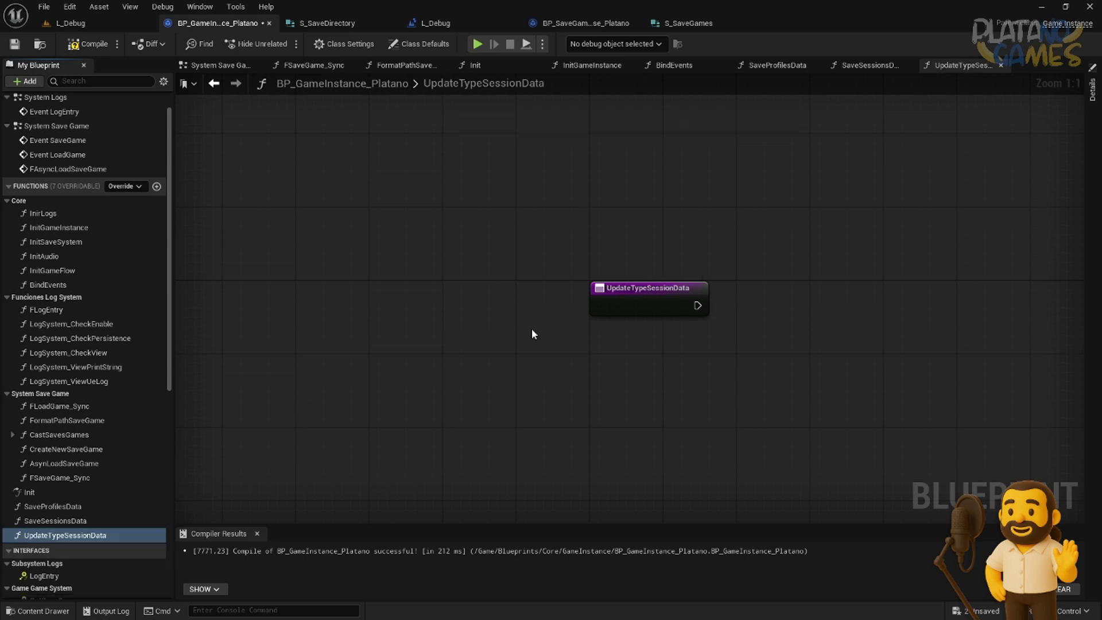
Step: Give the function an E_TypeSaveGame enum input named TypeSaveGame
left_click(1093, 86)
left_click(1079, 227)
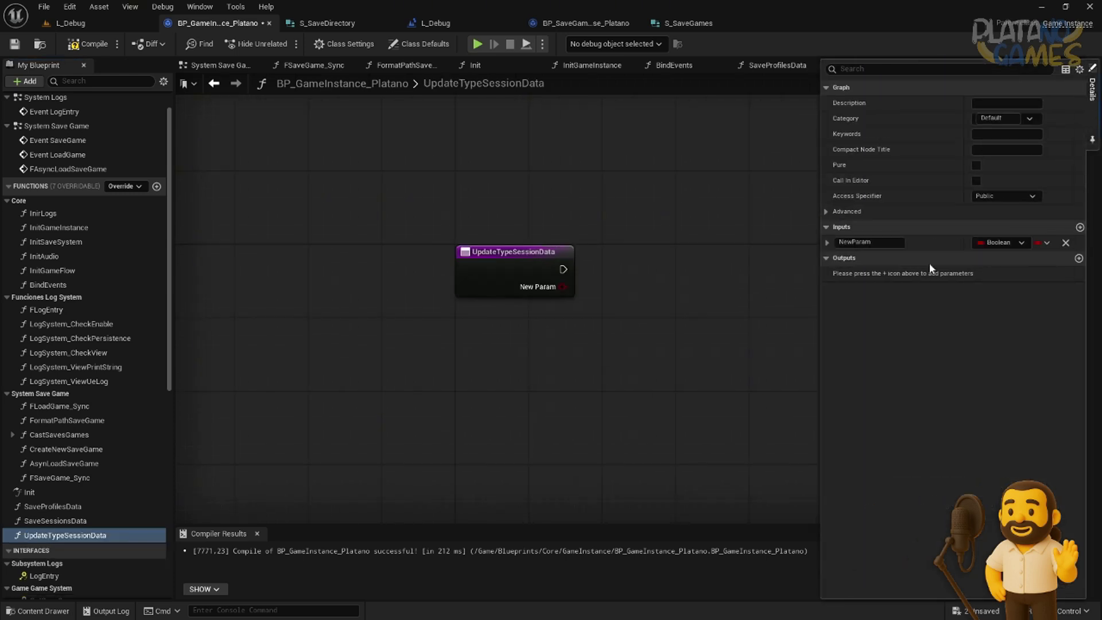
left_click(994, 241)
type("type save")
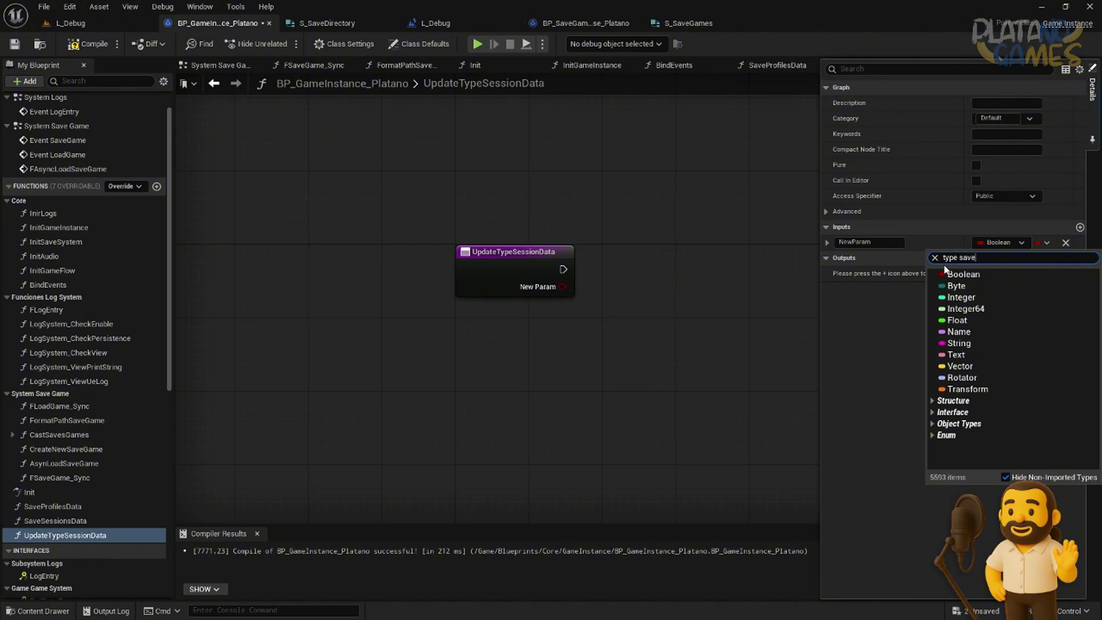
left_click(970, 286)
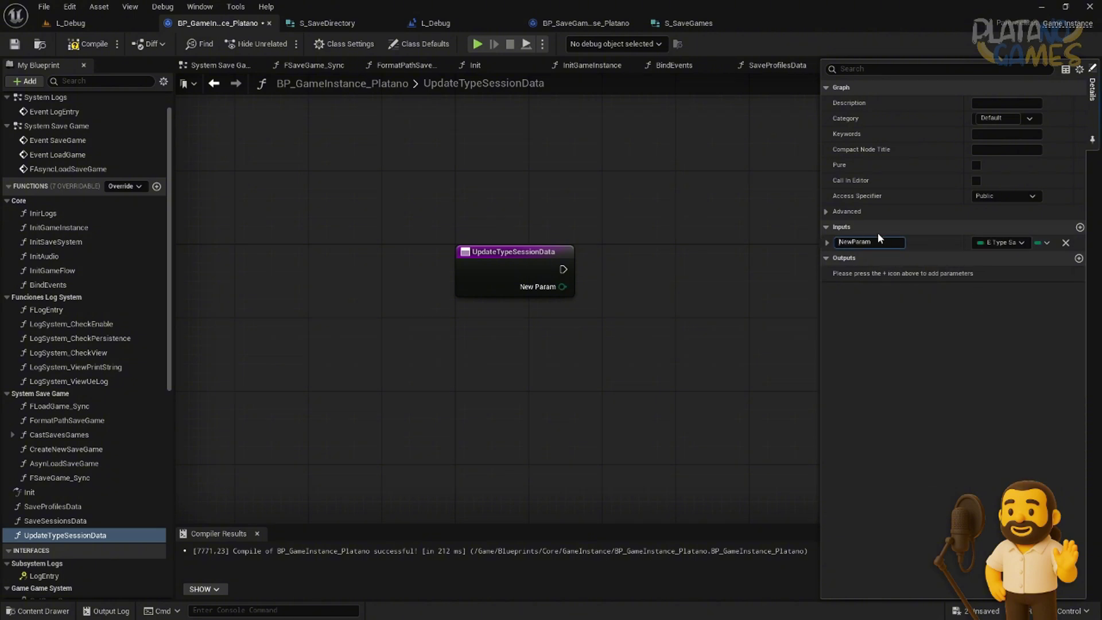
key("ctrl+a")
type("TypeSaveG")
type("ame")
key("Return")
Step: Wire the Type Save Game pin into a new Switch on E_TypeSaveGame node
right_click_drag(739, 256, 653, 244)
left_click(70, 23)
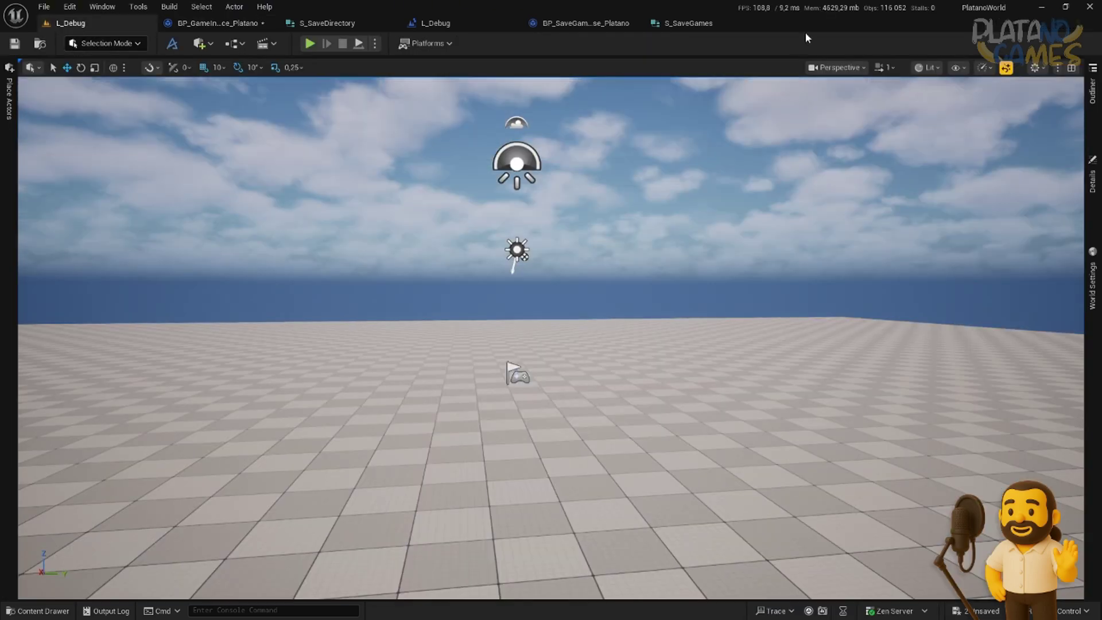
left_click(217, 23)
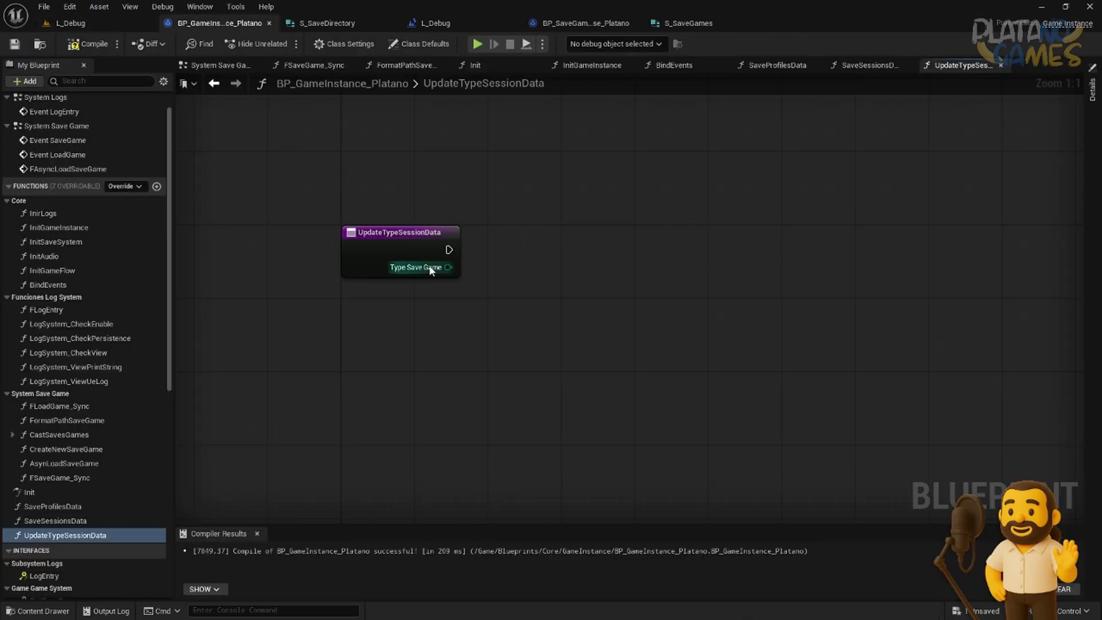
mouse_move(431, 271)
left_mouse_down()
mouse_move(613, 257)
mouse_move(583, 230)
left_mouse_up()
type("switch")
left_click(677, 325)
Step: Add a second String input named Data to UpdateTypeSessionData
right_click_drag(586, 359, 422, 372)
scroll(105, 489, "down", 6)
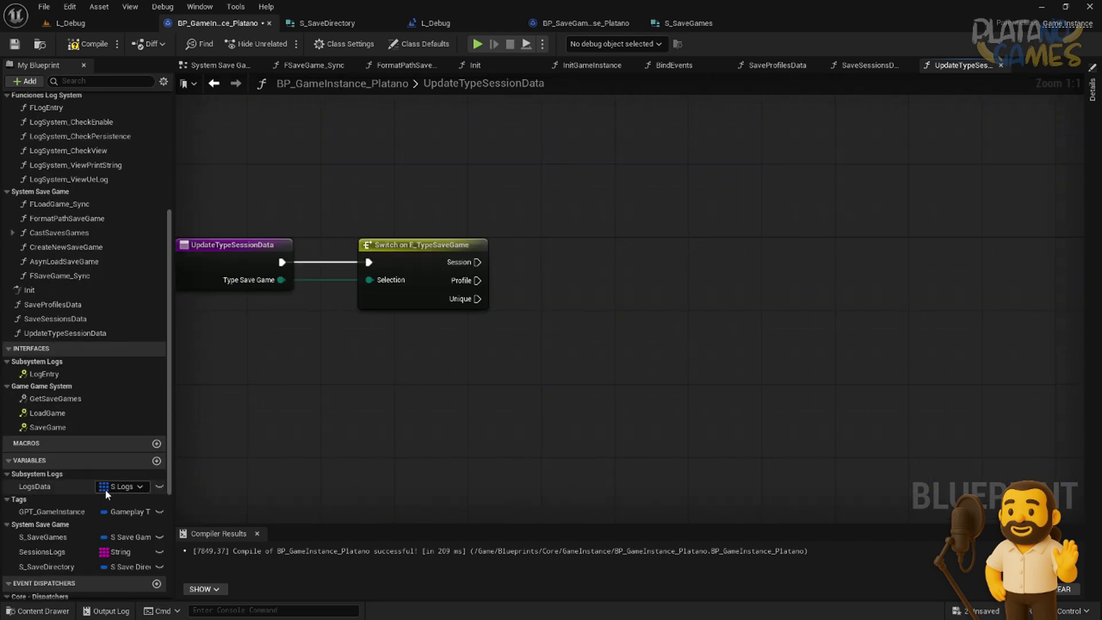
scroll(106, 489, "down", 5)
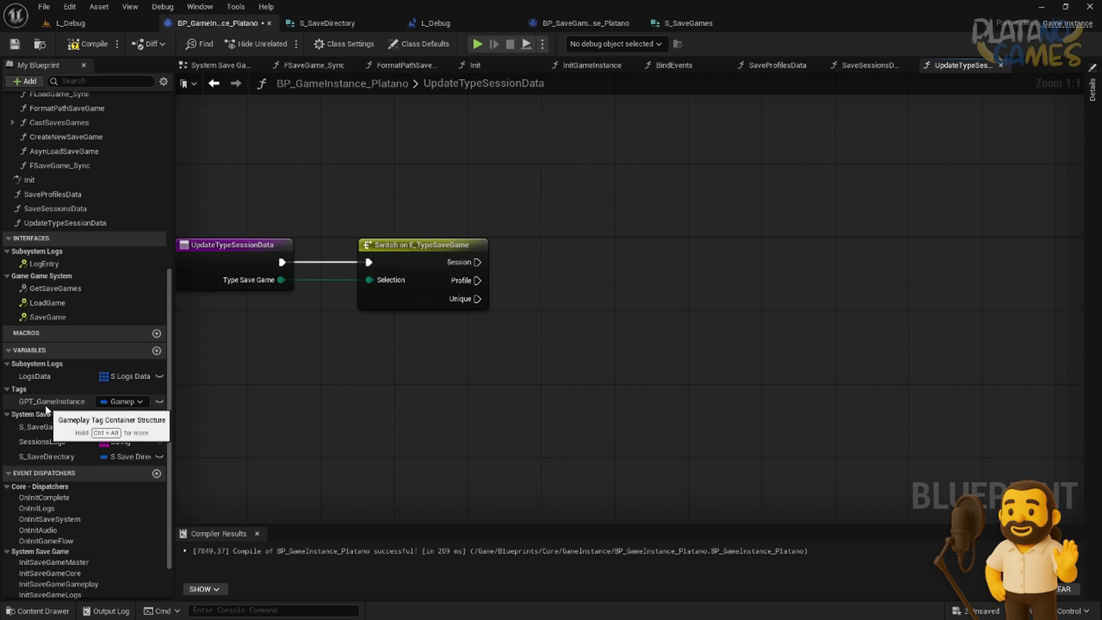
left_click(258, 255)
left_click(1092, 89)
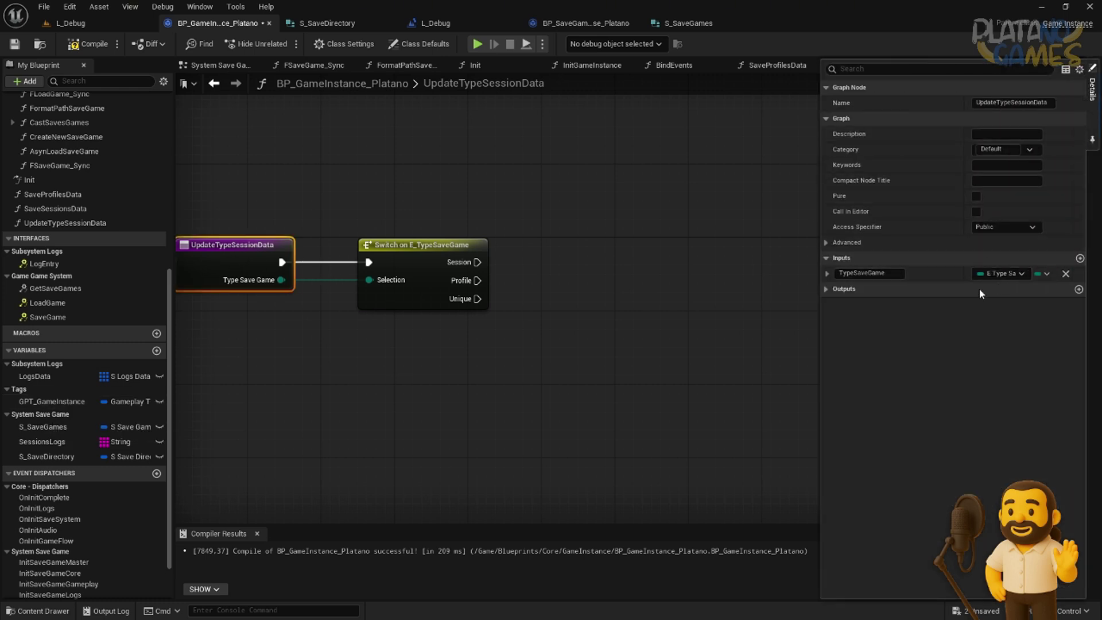
left_click(1080, 258)
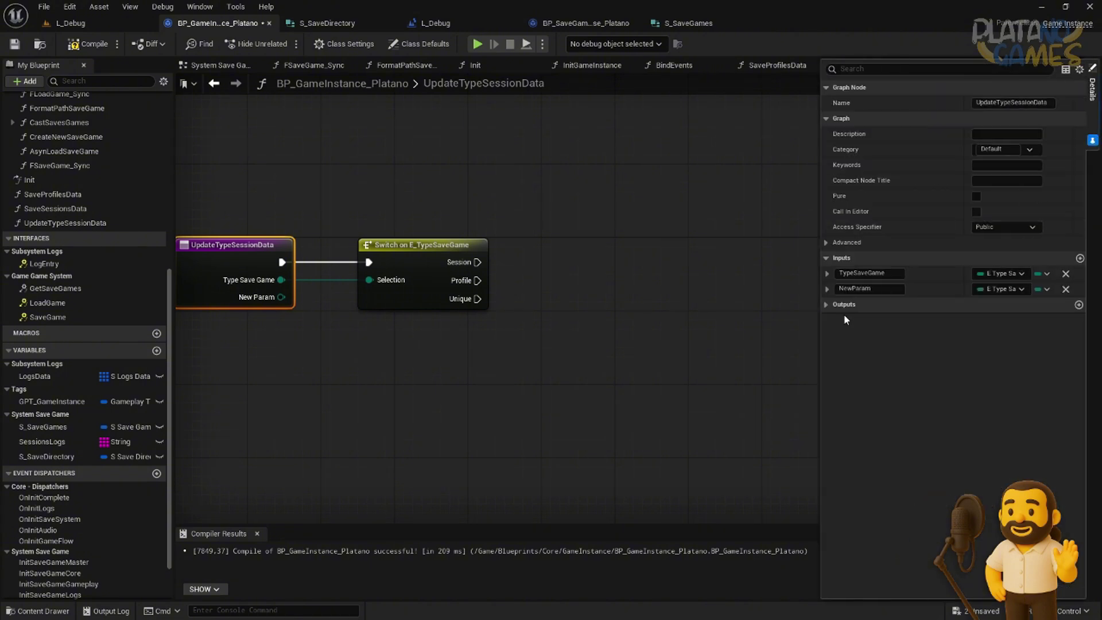
left_click(1008, 289)
left_click(953, 386)
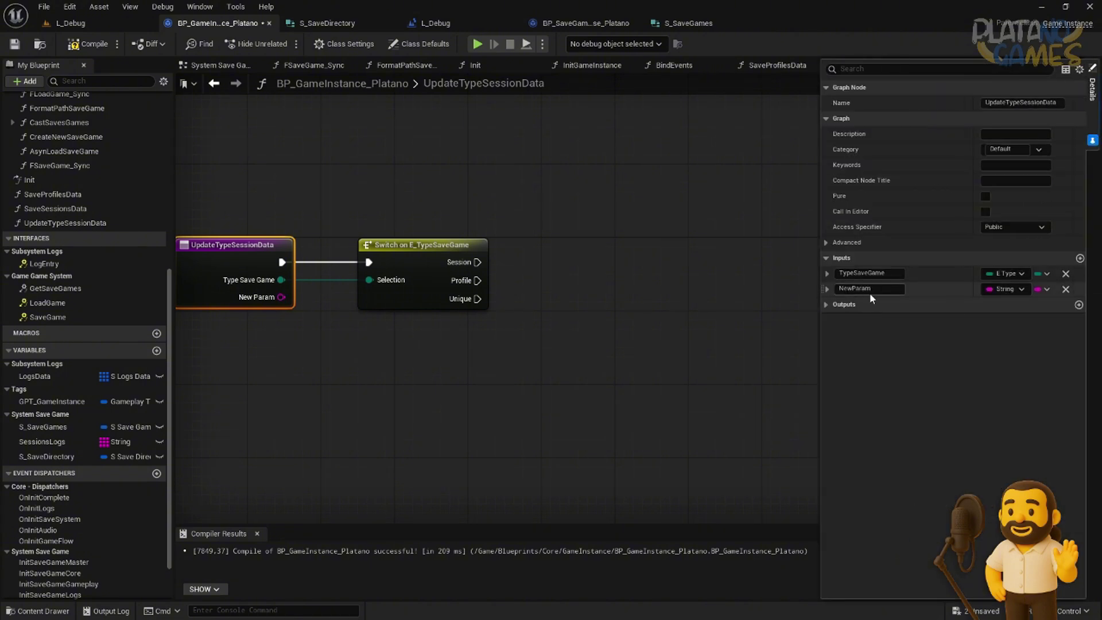
left_click(869, 289)
type("Data")
key("Return")
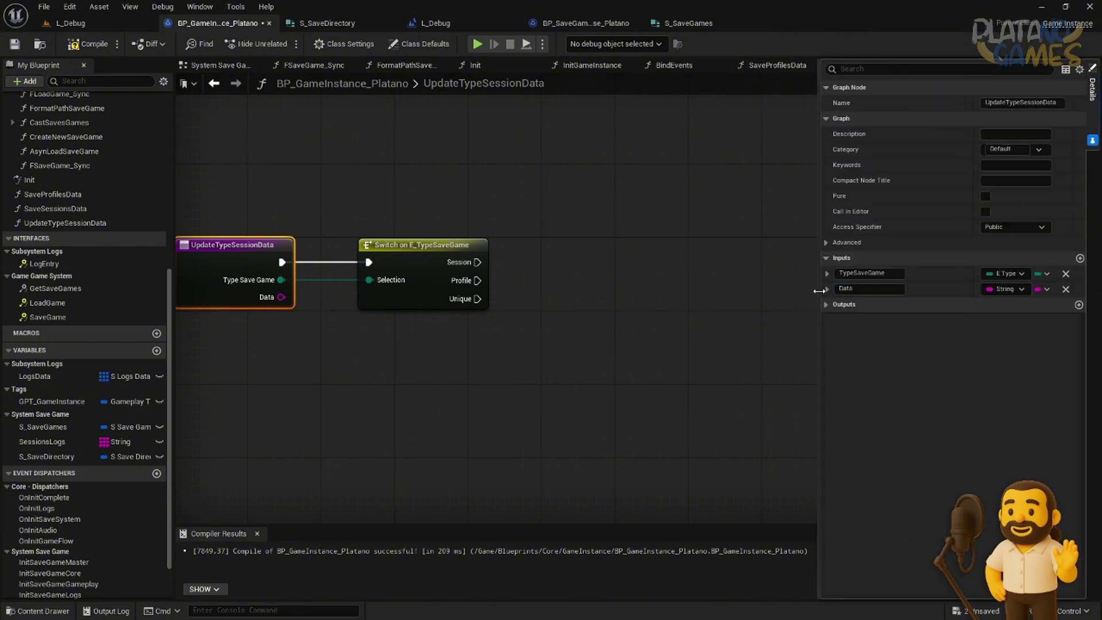
Step: Save the blueprint and place an S_SaveGames getter in the function graph
right_click_drag(471, 342, 515, 342)
left_click(578, 335)
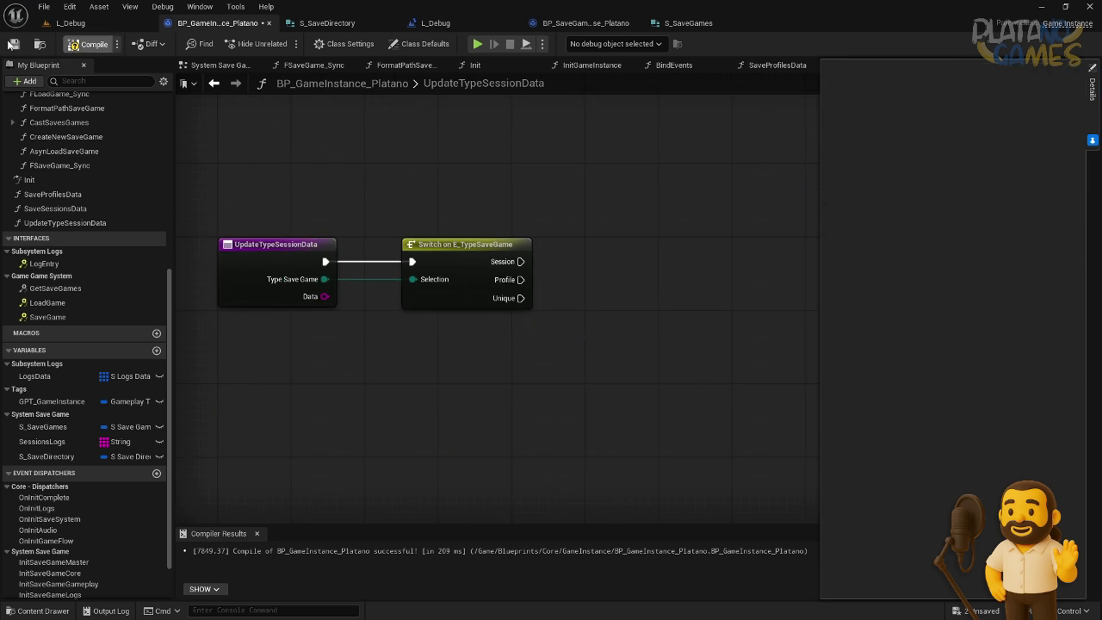
left_click(13, 44)
right_click_drag(504, 162, 439, 165)
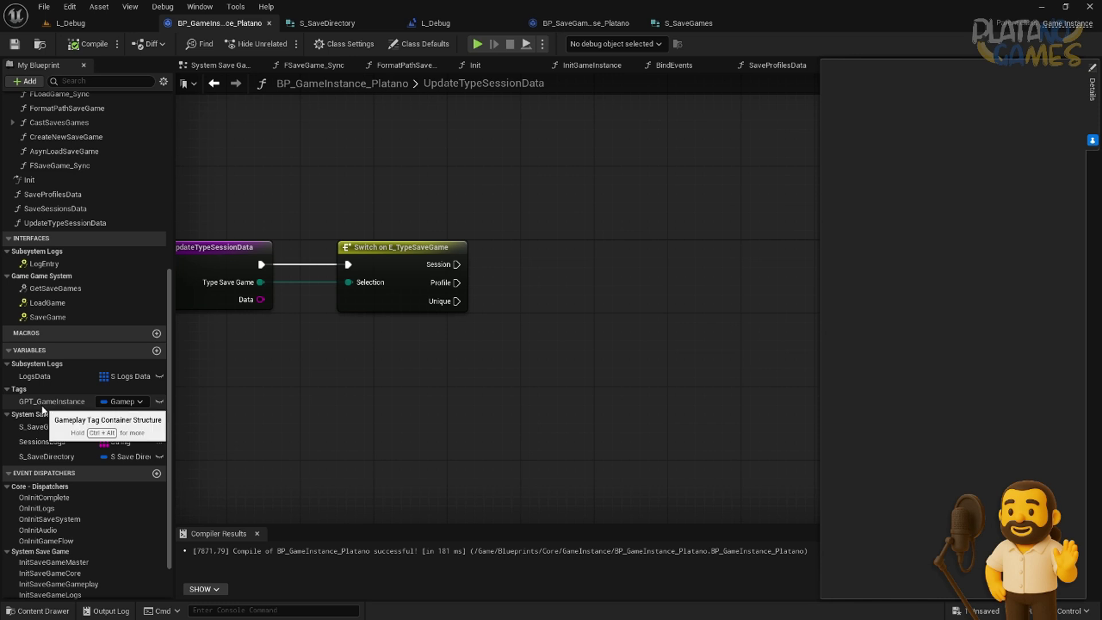
mouse_move(46, 427)
left_mouse_down("ctrl")
mouse_move(443, 206)
mouse_move(549, 170)
left_mouse_up("ctrl")
Step: Replace the Break node with a Set members in S Save Games node exposing Session
left_click(582, 239)
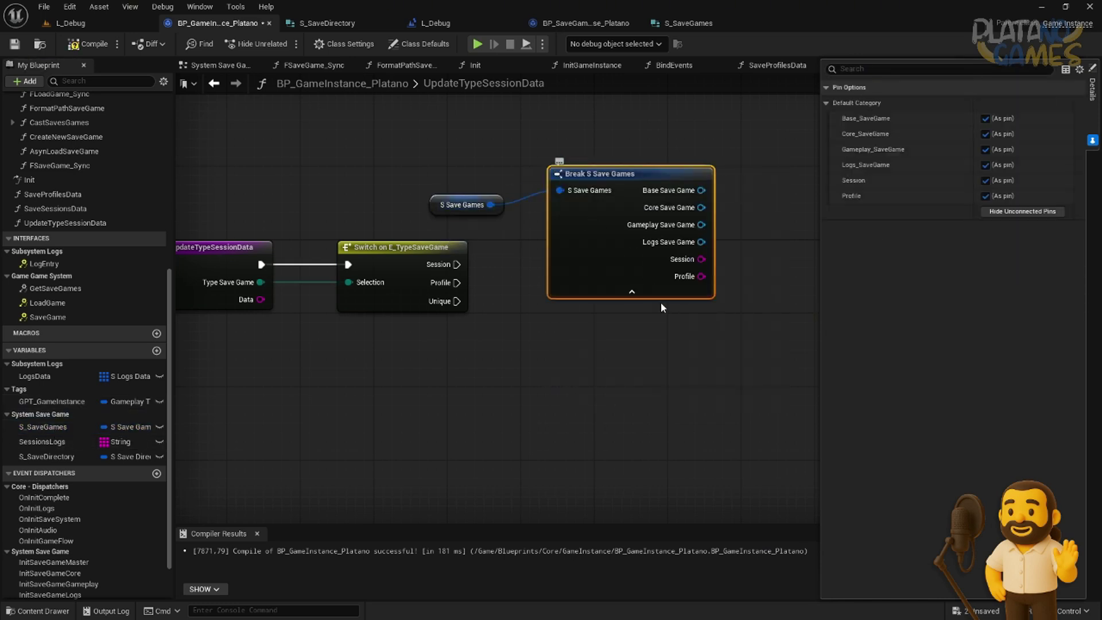
key("Delete")
left_click_drag(492, 205, 592, 124)
type("set")
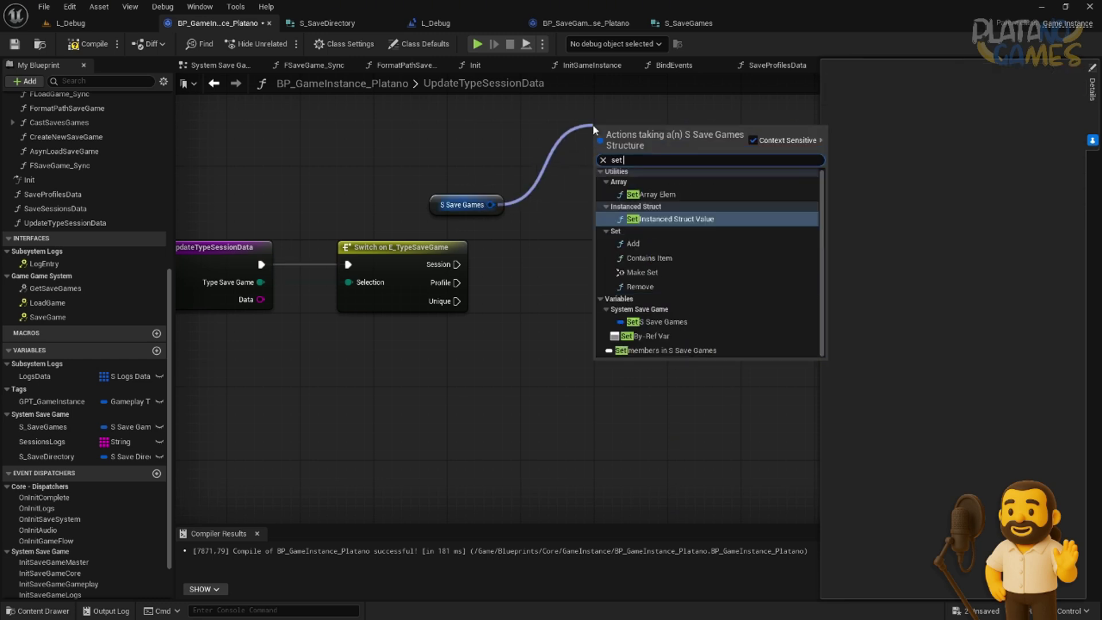
type(" mem")
key("Return")
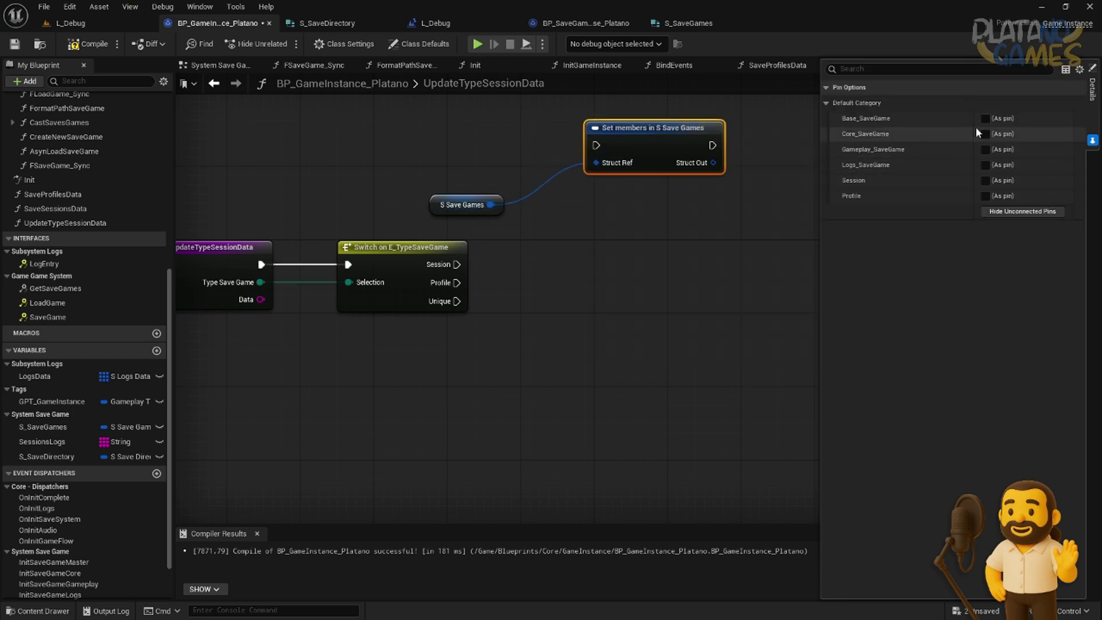
left_click(985, 180)
Step: Duplicate the getter and setter, expose Profile, and wire the Session and Profile cases to them
left_click(466, 205, "ctrl")
key("ctrl+c")
key("ctrl+v")
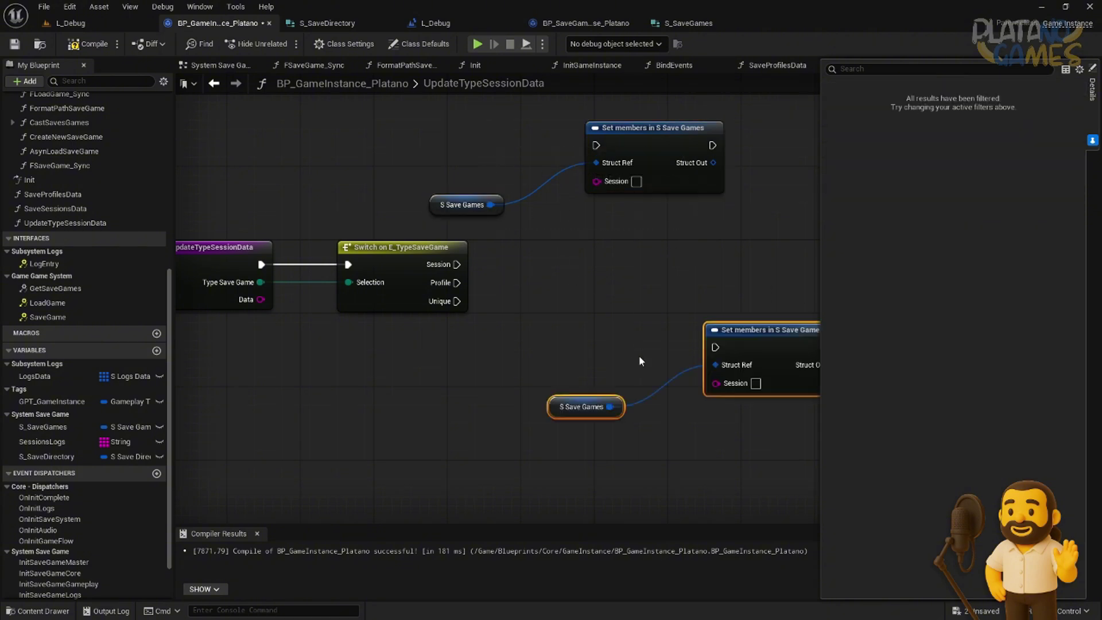
left_click(746, 338)
left_click(985, 196)
left_click(545, 281)
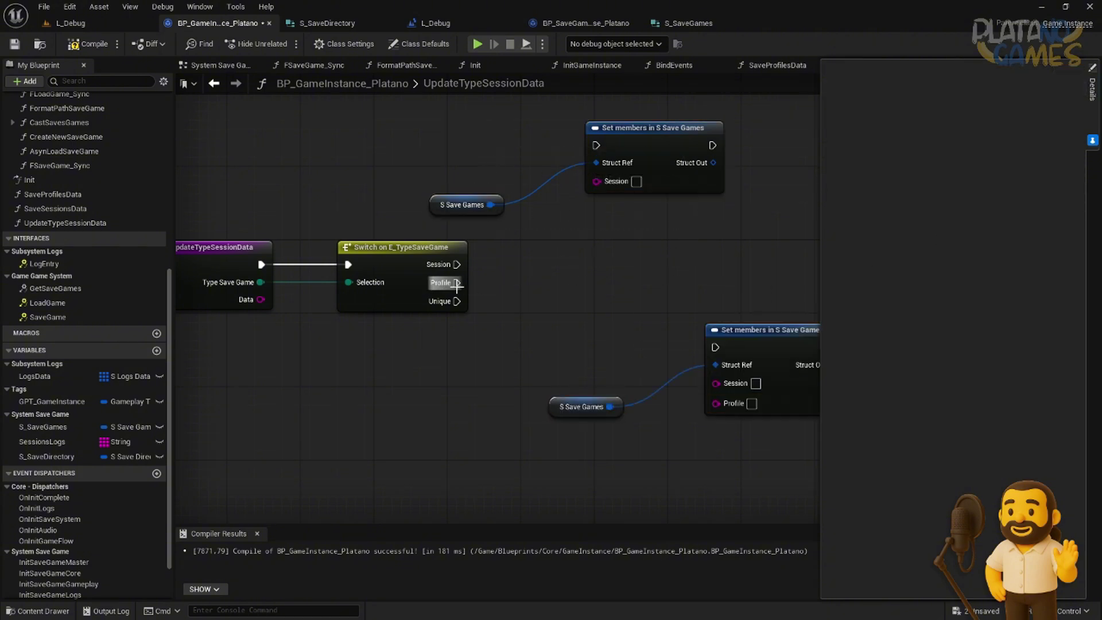
left_click_drag(456, 283, 715, 347)
mouse_move(457, 264)
left_mouse_down()
mouse_move(568, 184)
mouse_move(597, 146)
mouse_move(787, 137)
left_mouse_up()
Step: Feed a Data getter into the Session member and place the getters beside their setters
mouse_move(734, 190)
left_mouse_down()
mouse_move(681, 211)
mouse_move(649, 209)
left_mouse_up()
type("data")
key("Return")
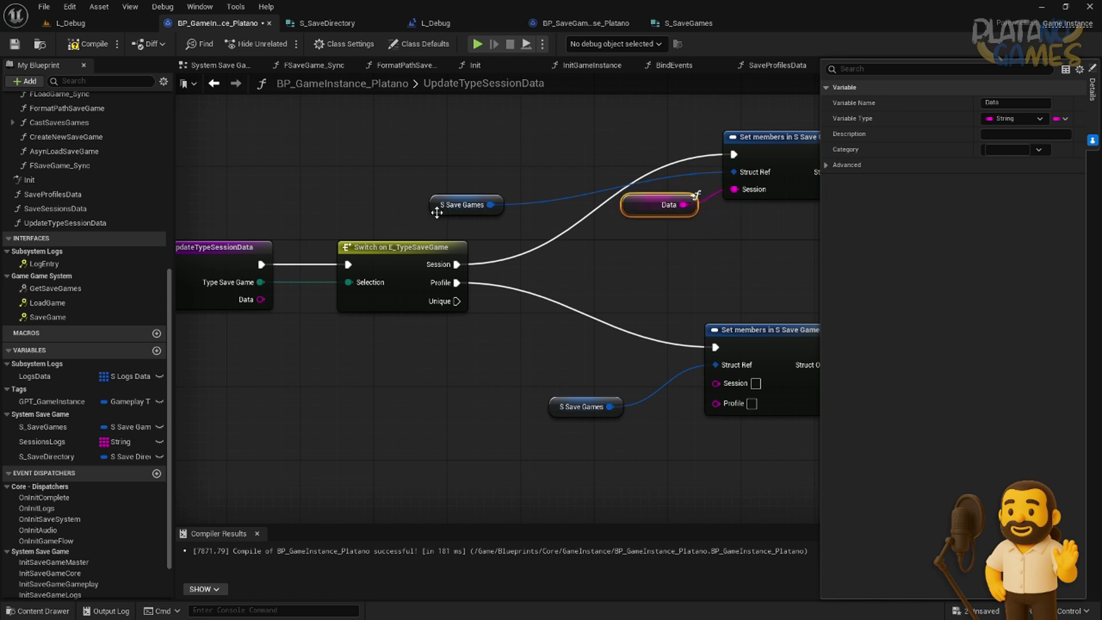
left_click_drag(437, 213, 639, 184)
right_click_drag(571, 409, 561, 369)
left_click_drag(561, 370, 620, 324)
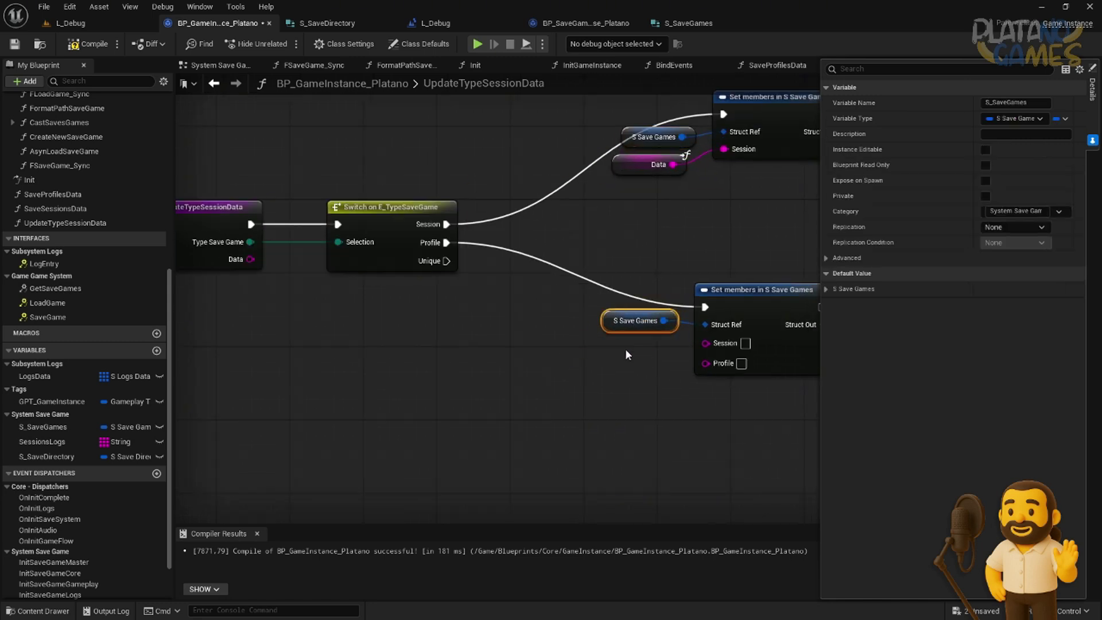
Step: Hide Session on the lower setter and feed a Data getter into its Profile pin
left_click(777, 346)
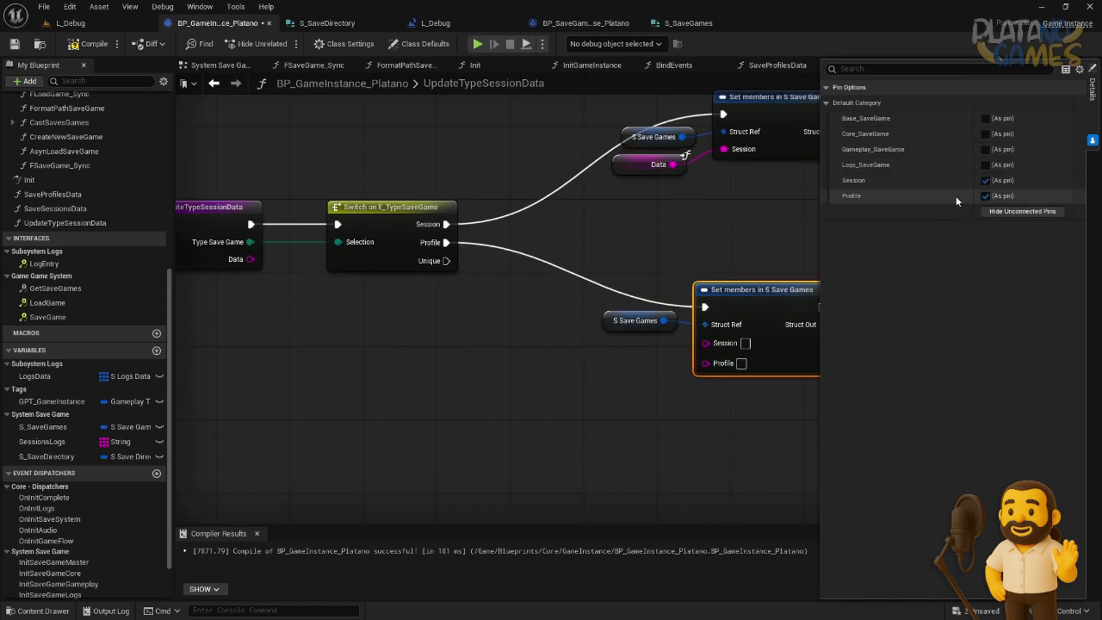
left_click(985, 180)
left_click_drag(705, 343, 660, 368)
type("data")
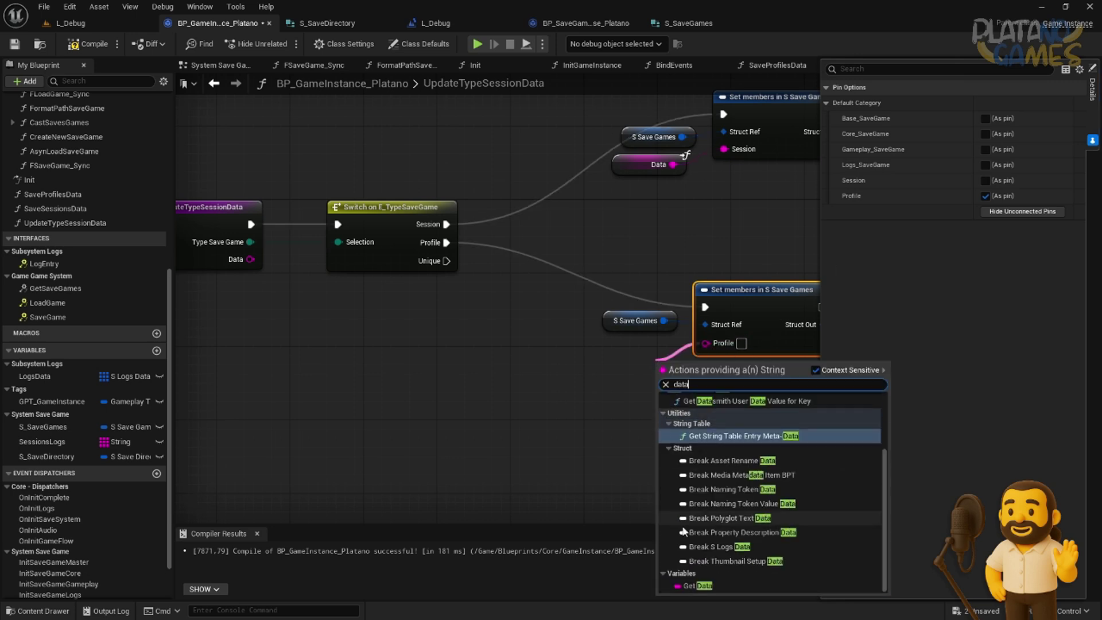
left_click(697, 585)
left_click(660, 372)
Step: Rearrange the Session and Profile setter groups and align the Switch with the entry node
right_click_drag(691, 385, 590, 402)
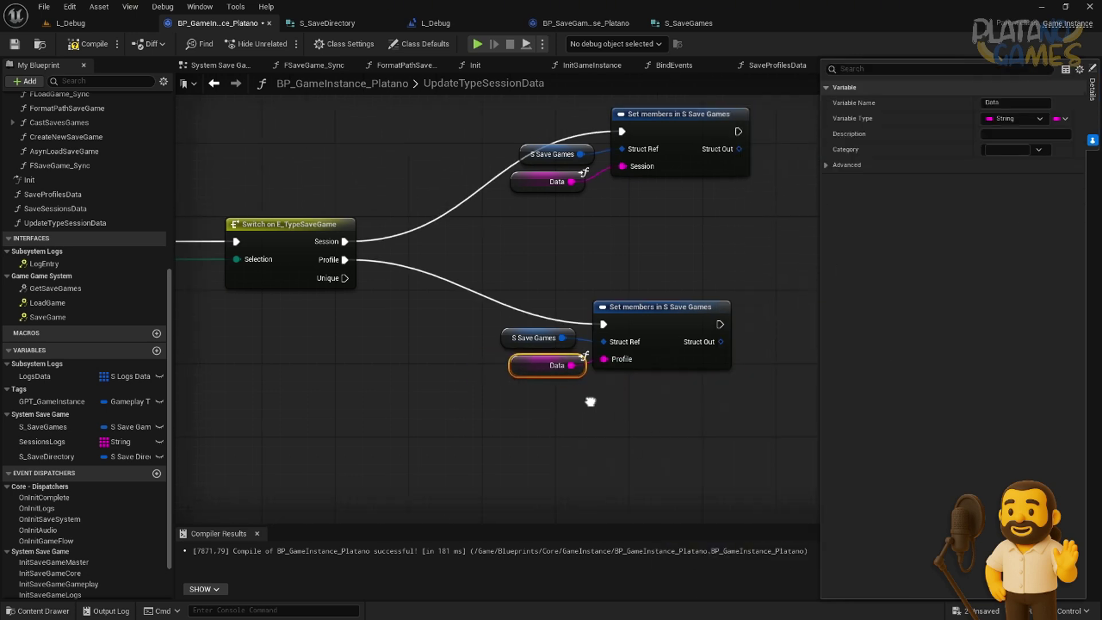
left_click_drag(671, 314, 674, 254)
left_click(611, 215)
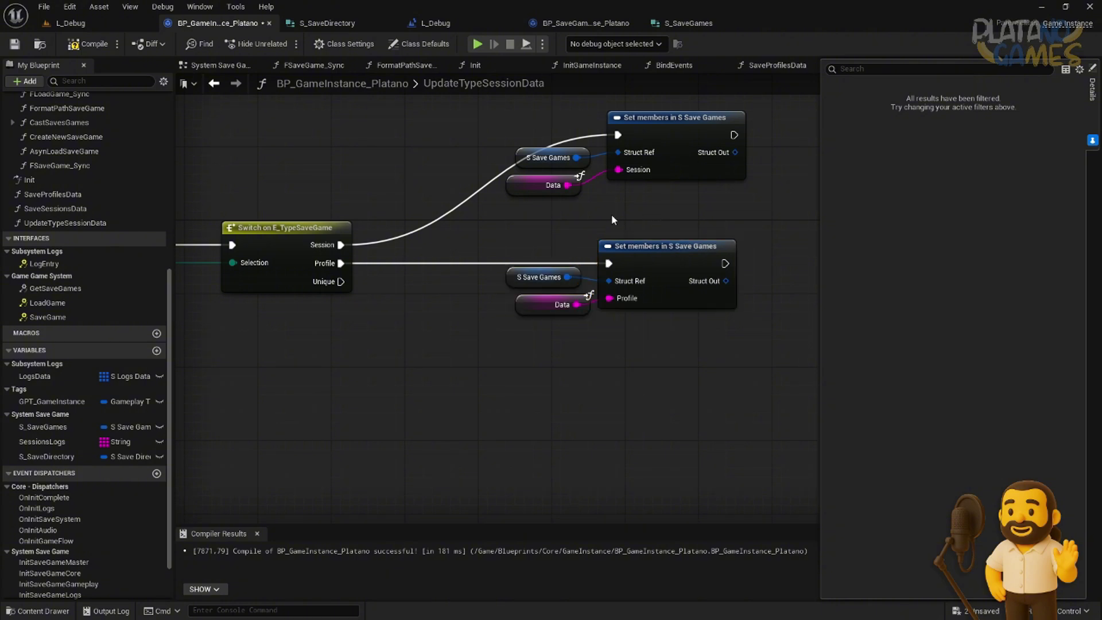
left_click_drag(612, 220, 514, 144)
left_click_drag(689, 131, 681, 187)
right_click_drag(549, 376, 616, 383)
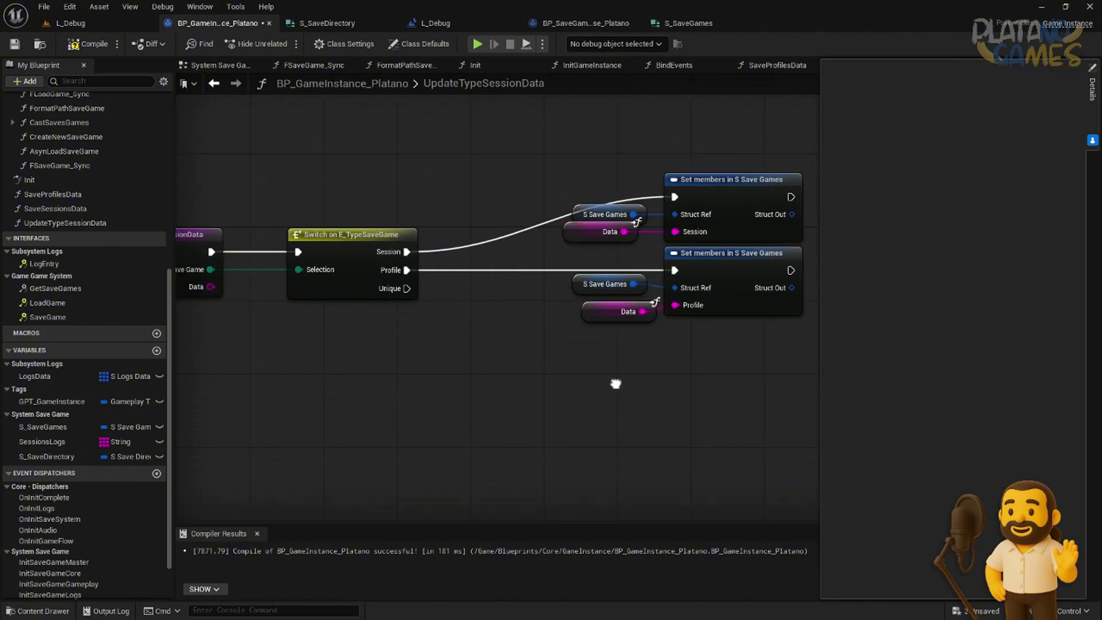
scroll(685, 353, "down", 1)
right_click_drag(686, 352, 588, 352)
left_click(452, 277)
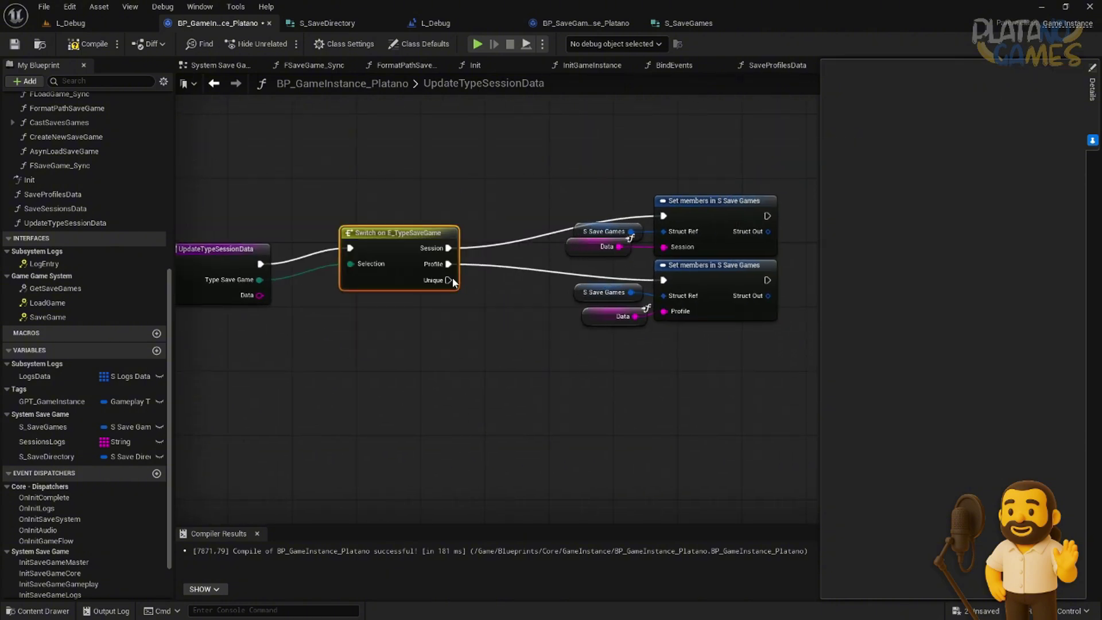
left_click_drag(452, 281, 446, 297)
left_click(470, 315)
right_click_drag(470, 316, 512, 322)
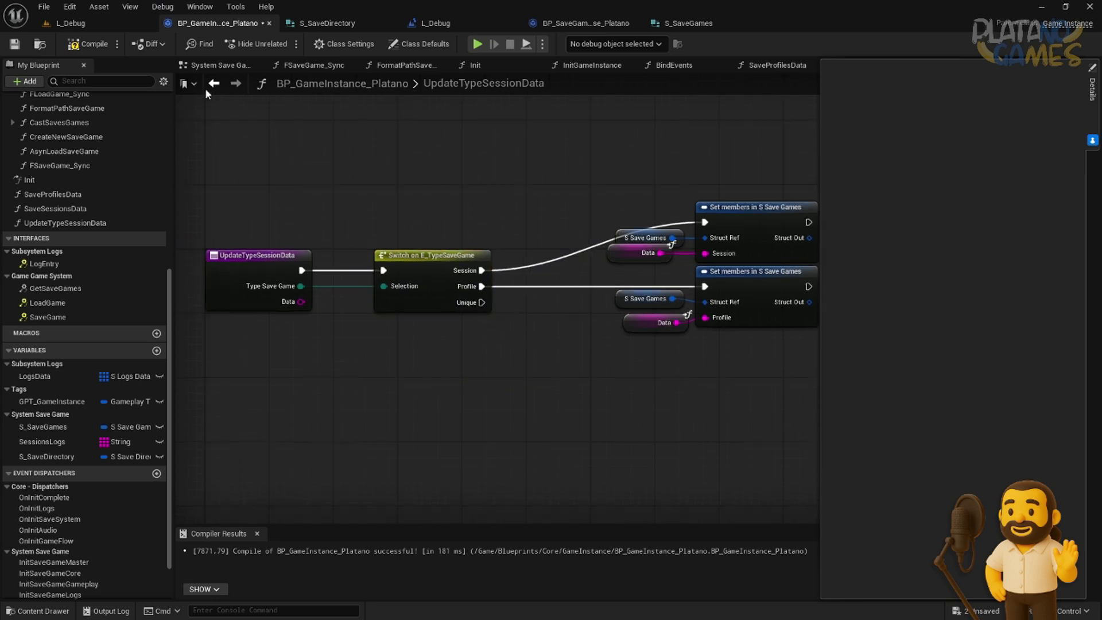
Step: Compile the blueprint and browse the FormatPathSaveGame, SaveProfilesData and FSaveGame_Sync graphs
left_click(73, 51)
right_click_drag(528, 157, 646, 186)
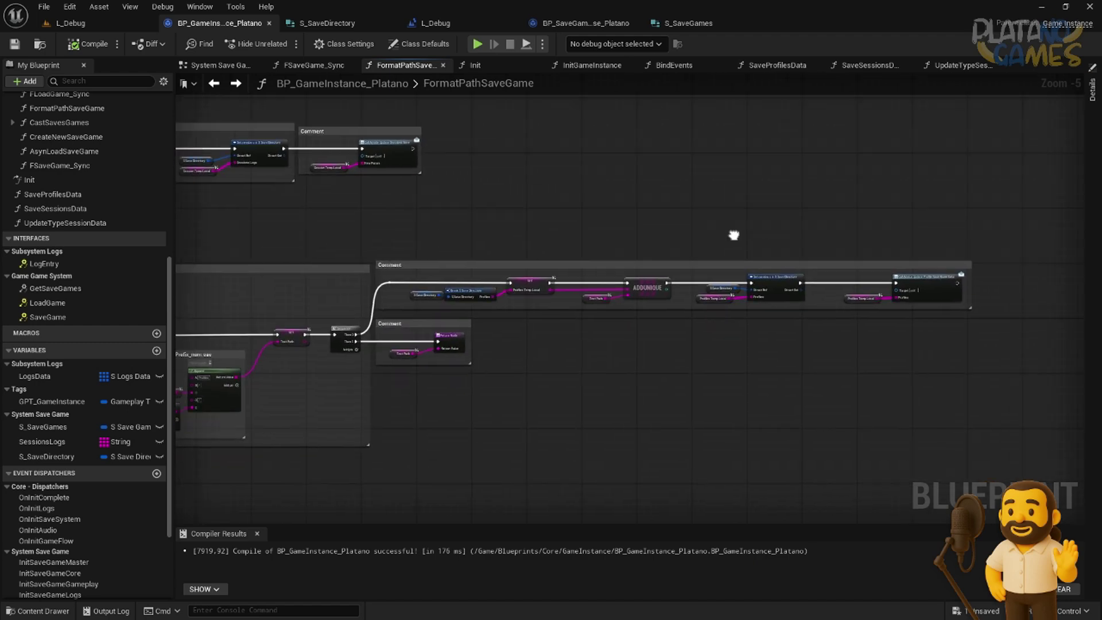
mouse_move(612, 270)
right_mouse_down()
mouse_move(744, 237)
mouse_move(580, 254)
right_mouse_up()
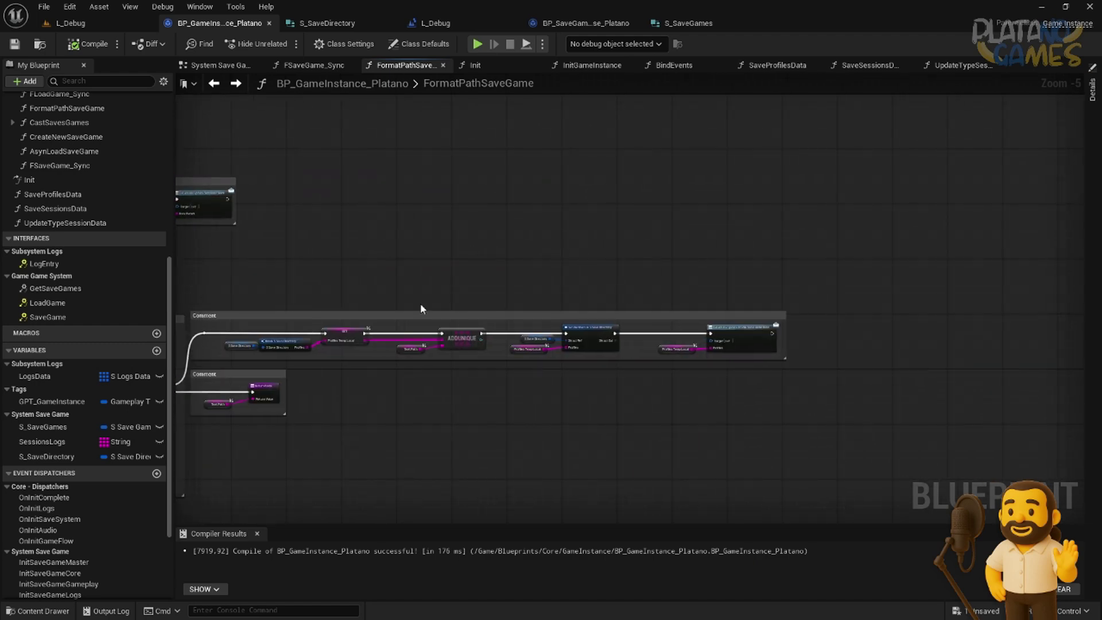
right_click_drag(420, 309, 635, 226)
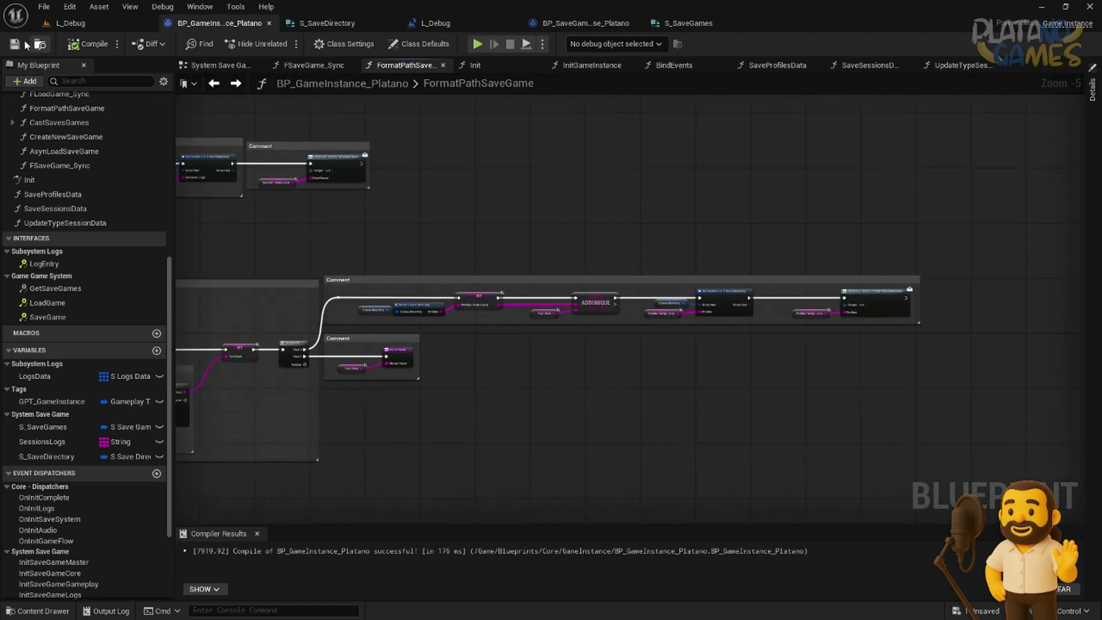
left_click(213, 83)
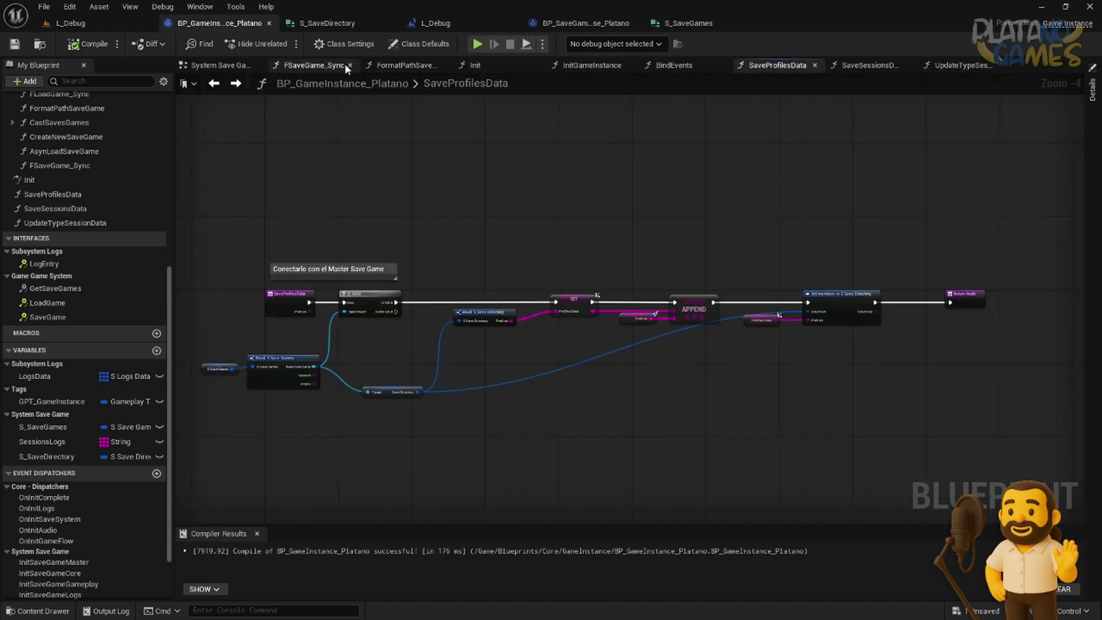
left_click(321, 65)
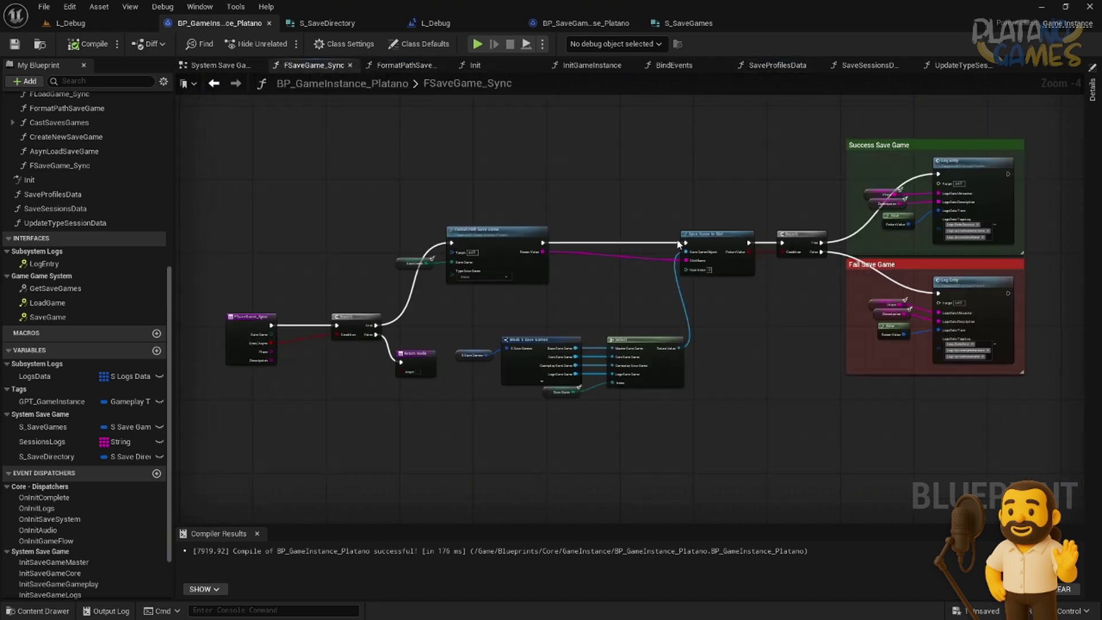
Step: Look over the System Save Game graph, Create New Save Game, and the Load Save Game sections
left_click(201, 65)
scroll(57, 289, "up", 2)
scroll(57, 289, "up", 4)
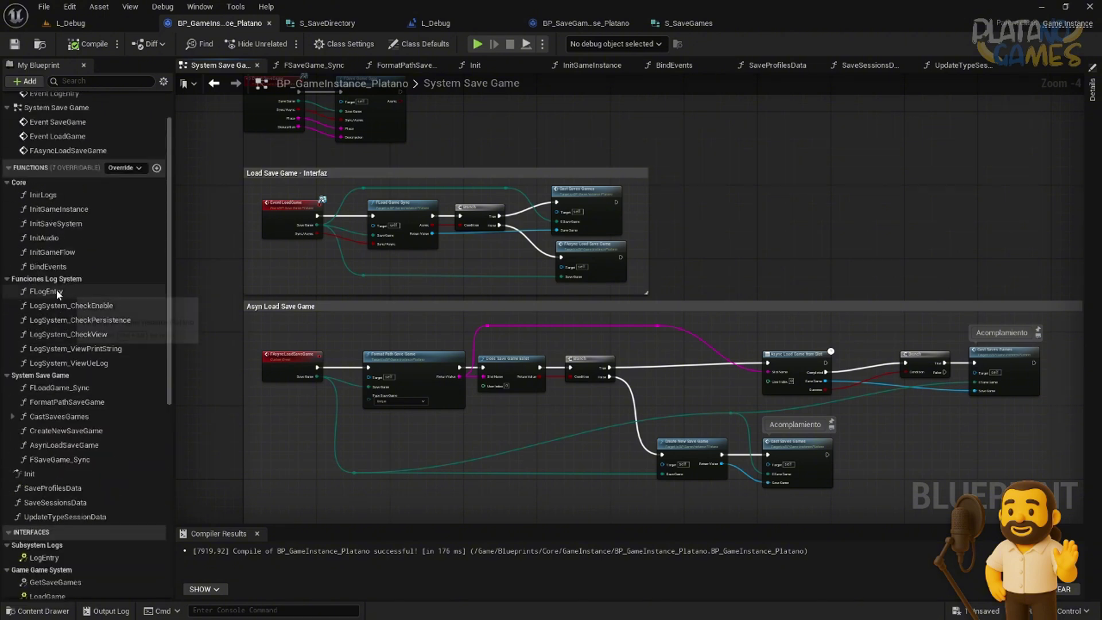
scroll(56, 289, "up", 2)
scroll(781, 448, "up", 2)
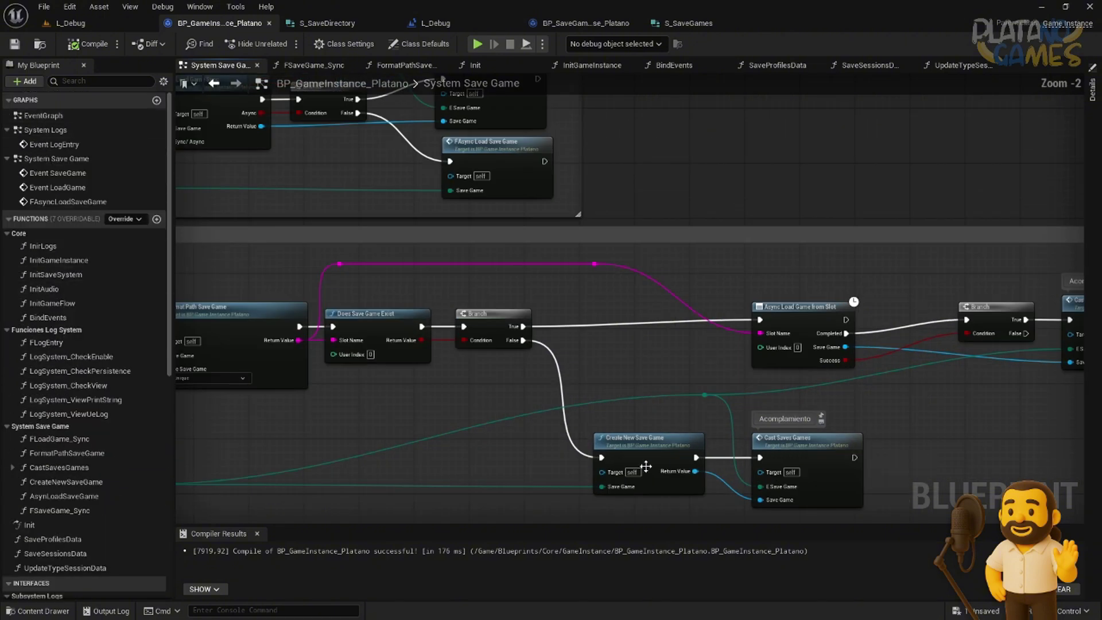
right_click_drag(645, 467, 529, 382)
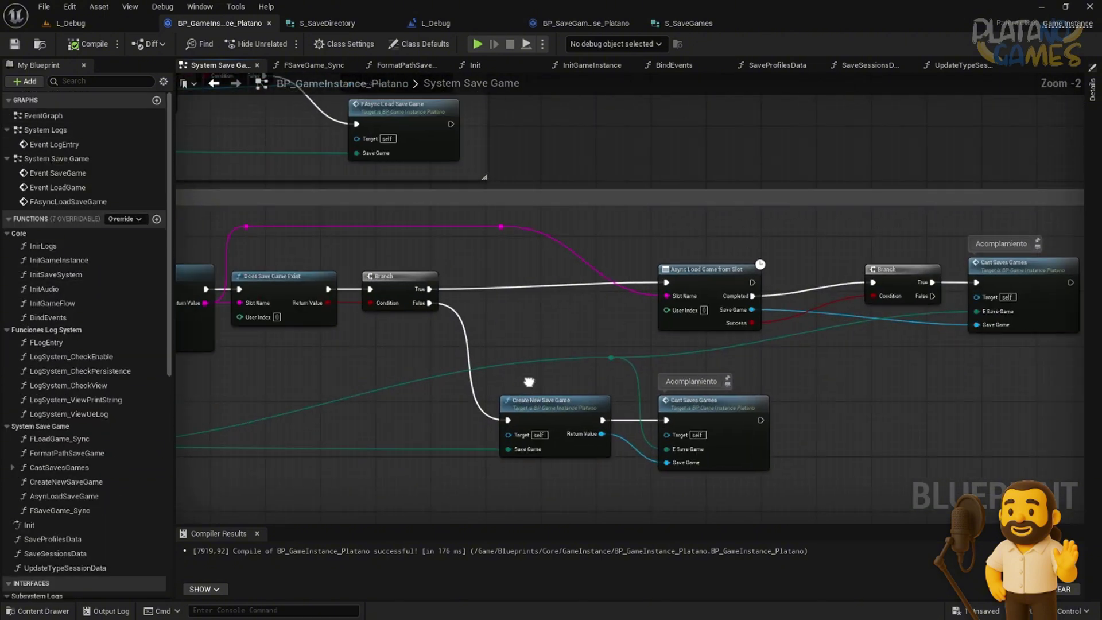
double_click(539, 402)
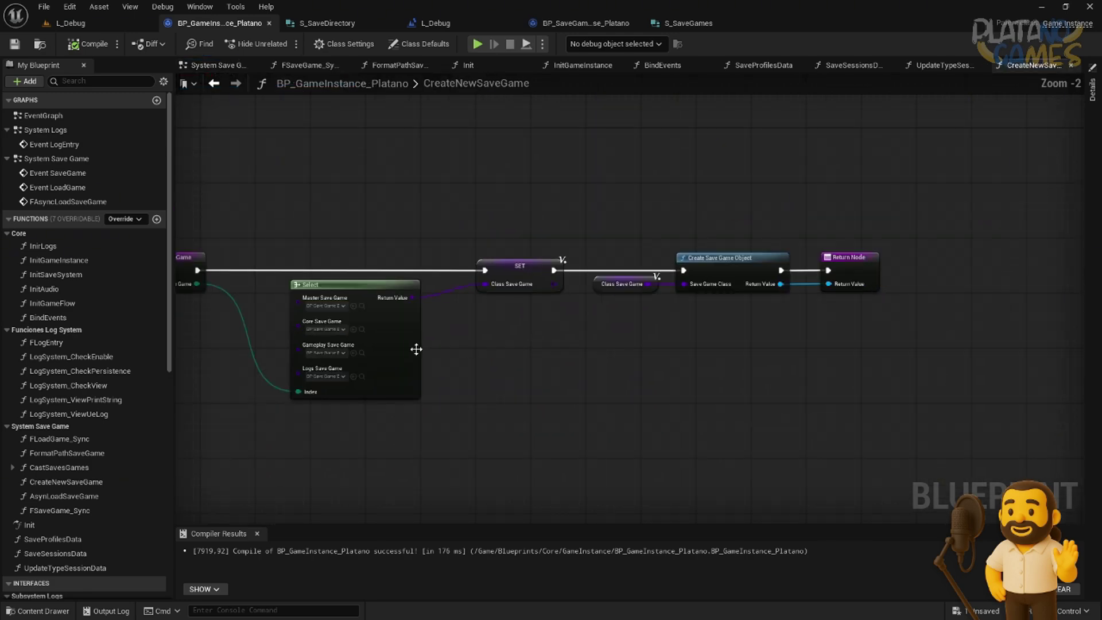
left_click(214, 83)
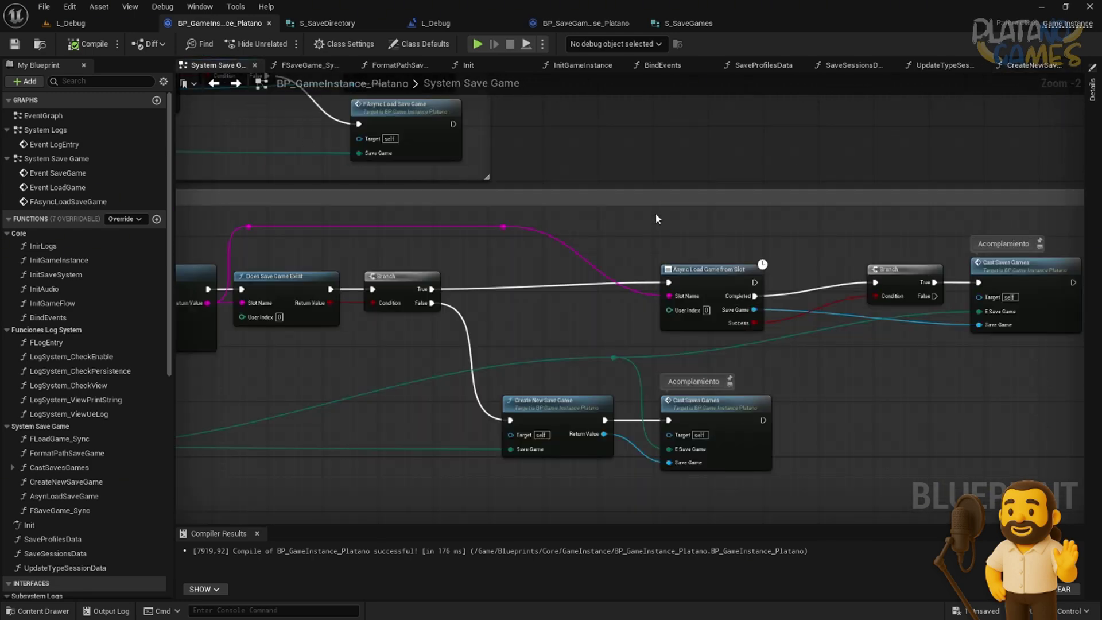
scroll(655, 219, "down", 2)
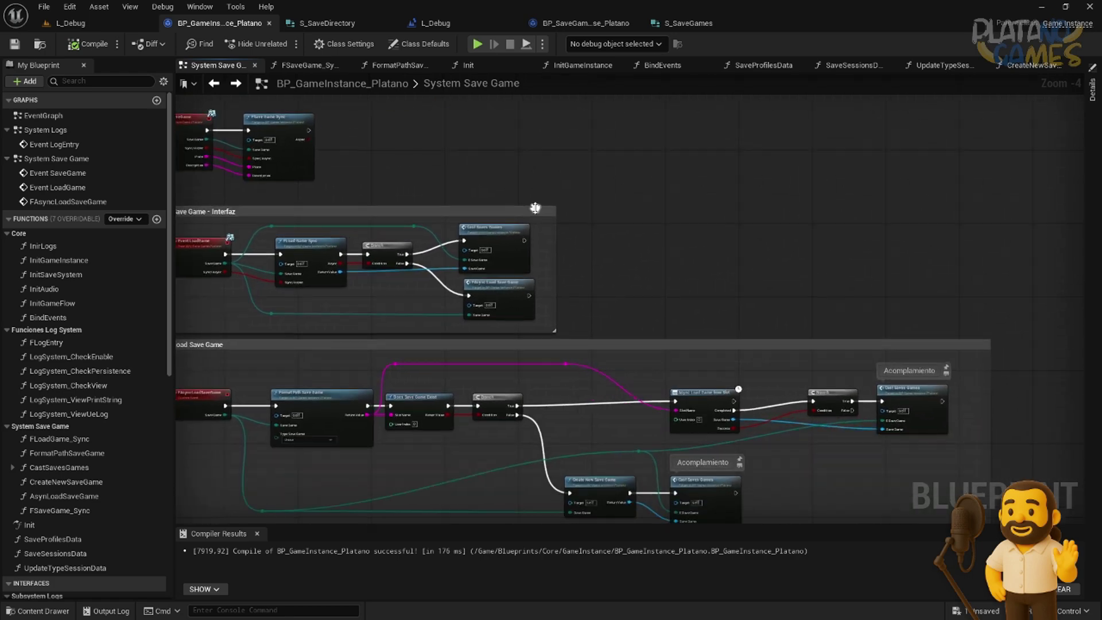
right_click_drag(535, 208, 695, 220)
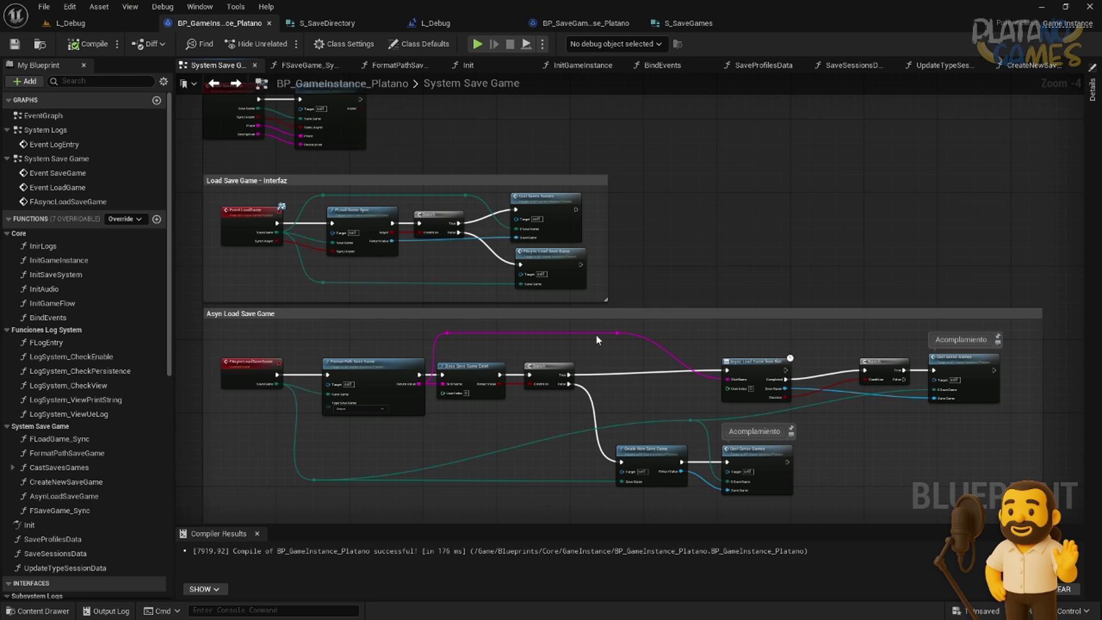
scroll(379, 422, "up", 2)
scroll(501, 402, "up", 1)
Step: Set Format Path Save Game's Type Save Game to Profile
left_click(404, 383)
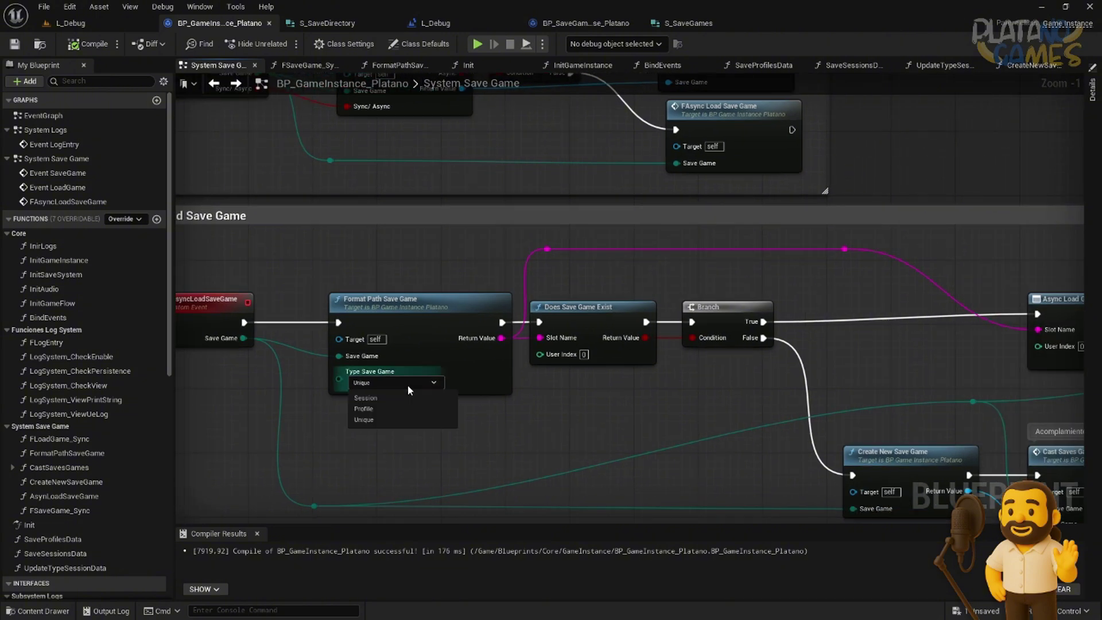
left_click(364, 409)
left_click_drag(493, 376, 484, 376)
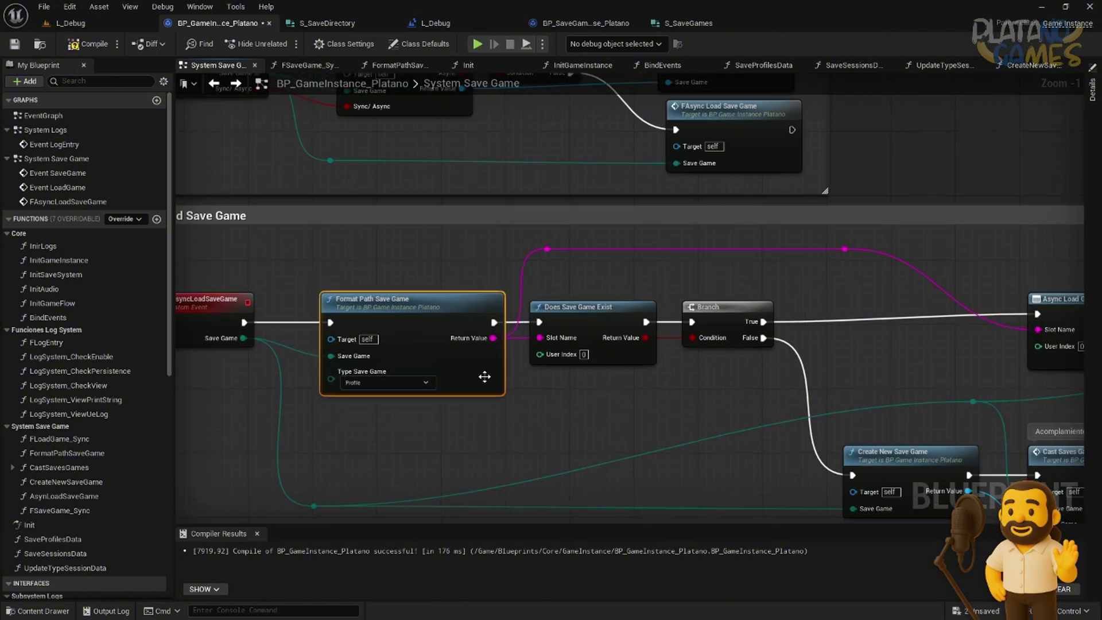
Step: Open the FormatPathSaveGame function graph and look over its Enum to String naming logic
double_click(485, 377)
scroll(549, 363, "up", 4)
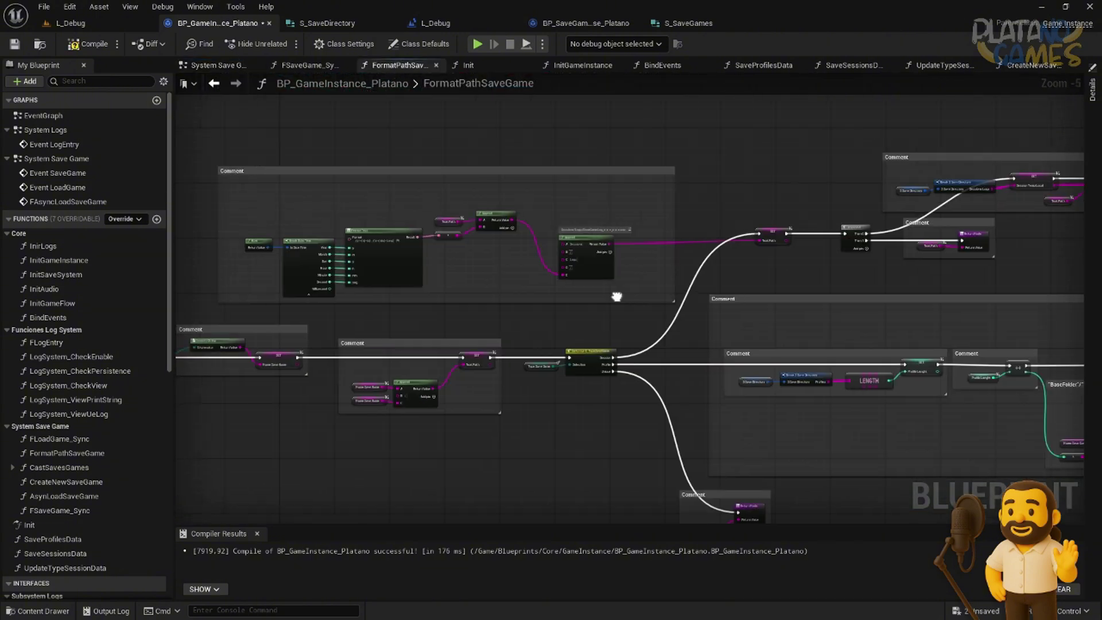
right_click_drag(616, 297, 629, 298)
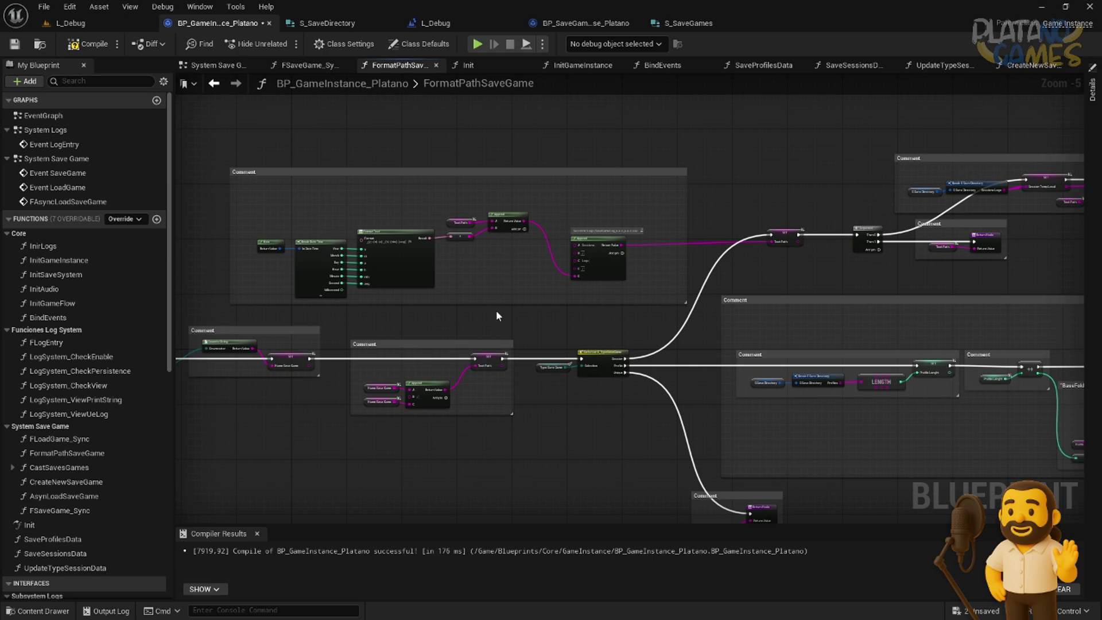
scroll(263, 242, "up", 4)
left_click(277, 252)
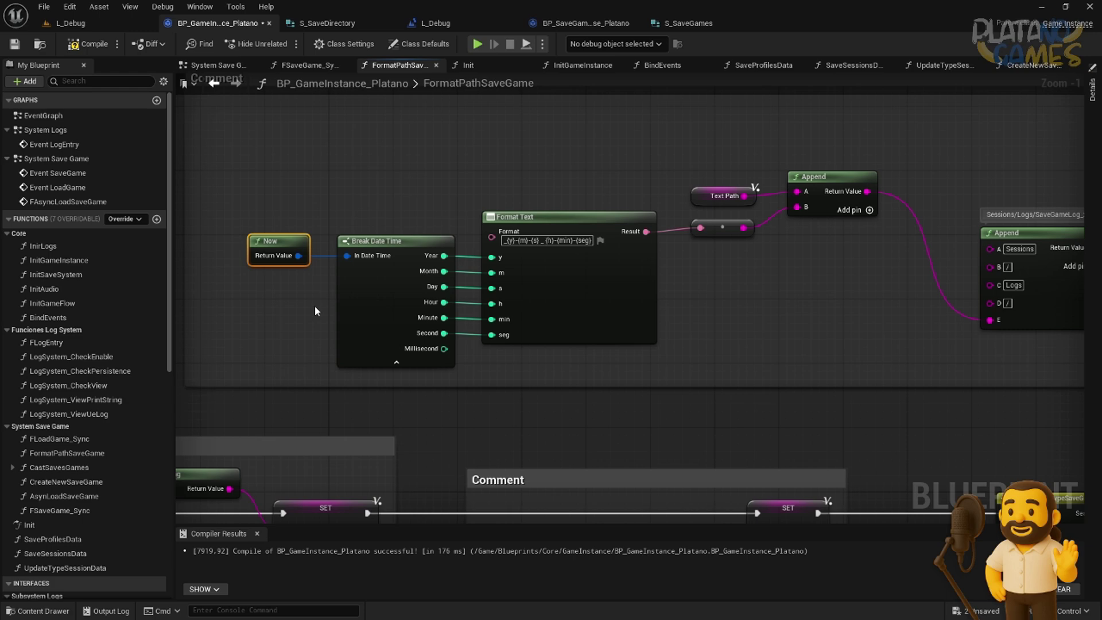
scroll(315, 305, "down", 4)
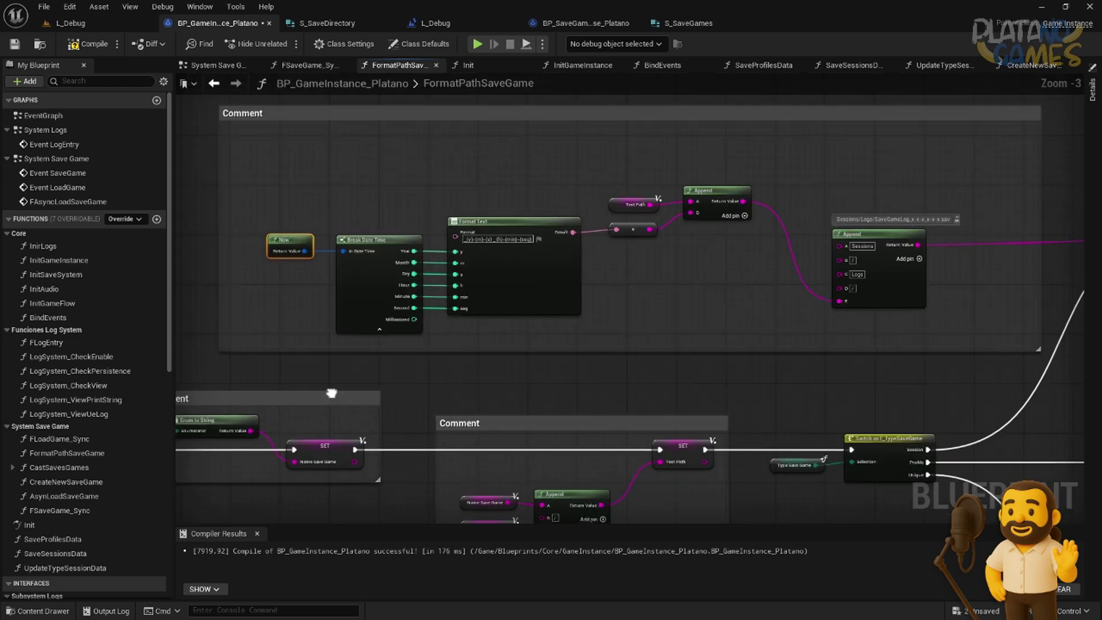
right_click_drag(329, 389, 416, 391)
right_click_drag(319, 330, 441, 328)
scroll(441, 328, "up", 4)
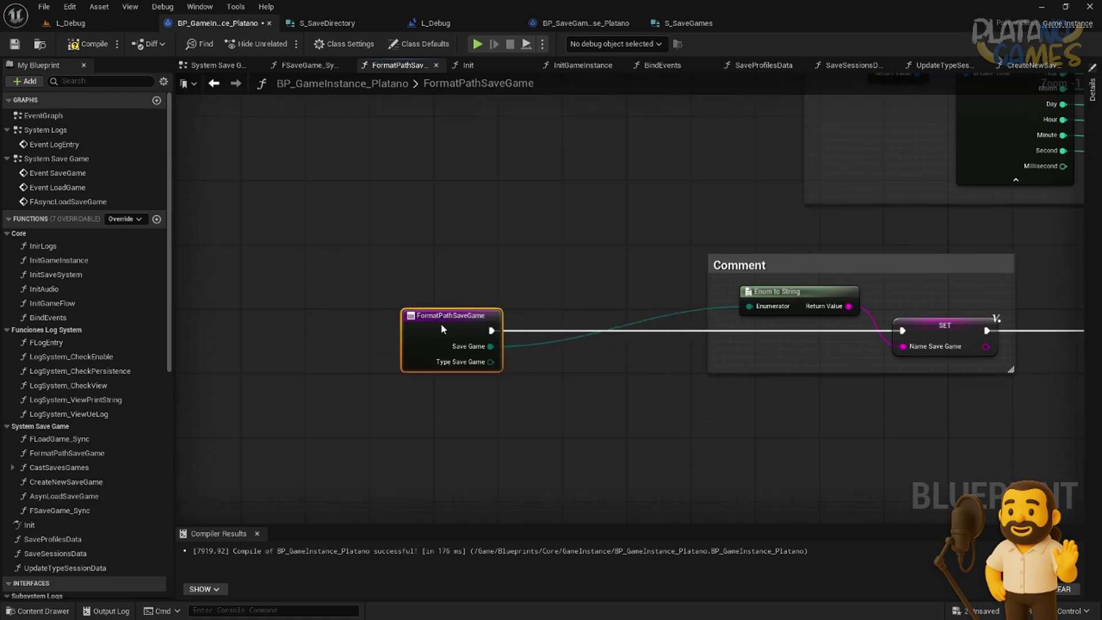
Step: Compile and save, then add a Boolean input named Save/Load as FormatPathSaveGame's first input
left_click(80, 44)
left_click(15, 44)
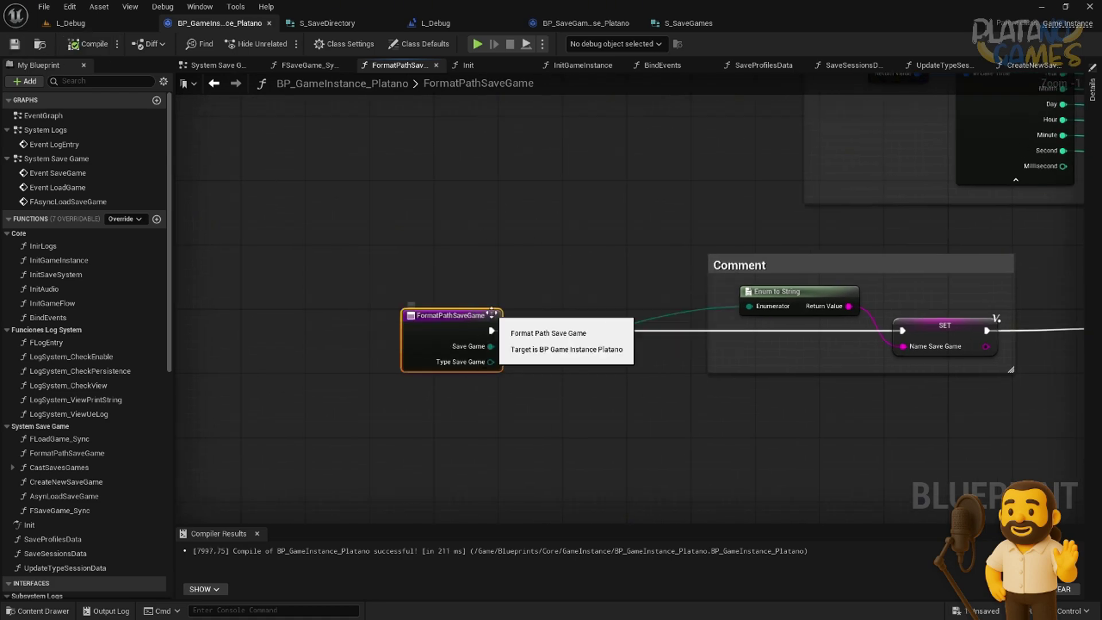
left_click(1092, 89)
left_click(1079, 259)
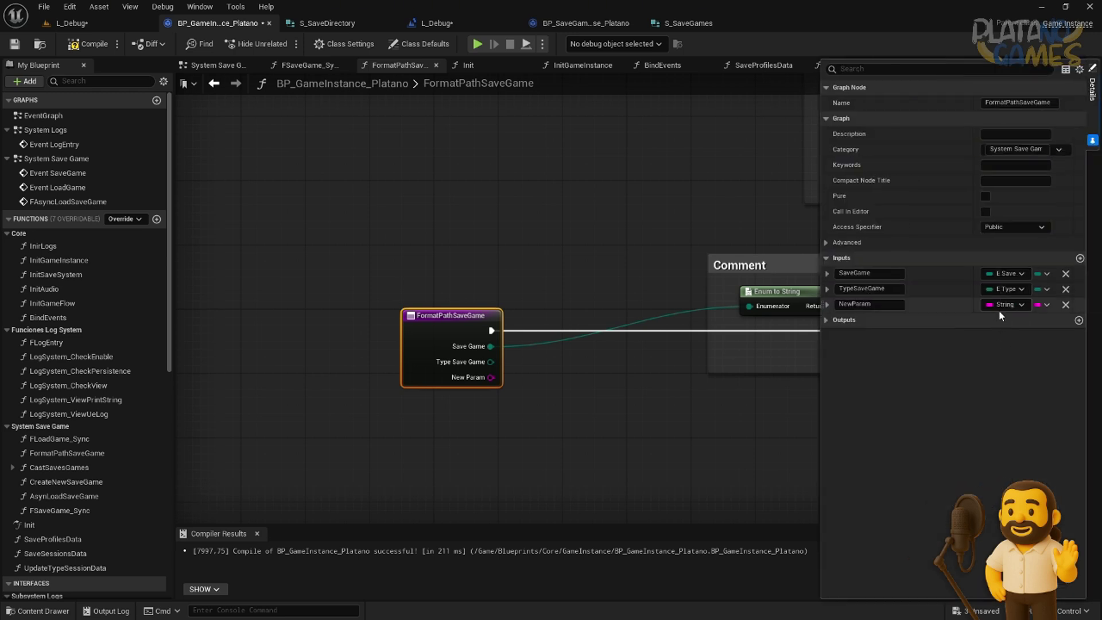
left_click(1005, 304)
left_click(965, 335)
left_click_drag(830, 313, 838, 275)
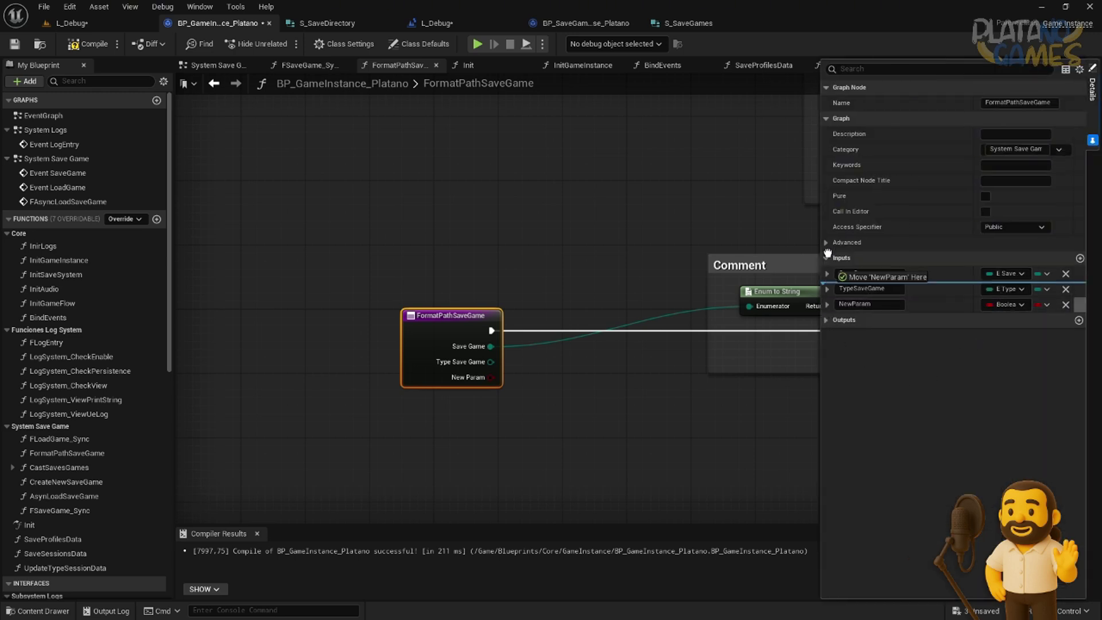
left_click(839, 272)
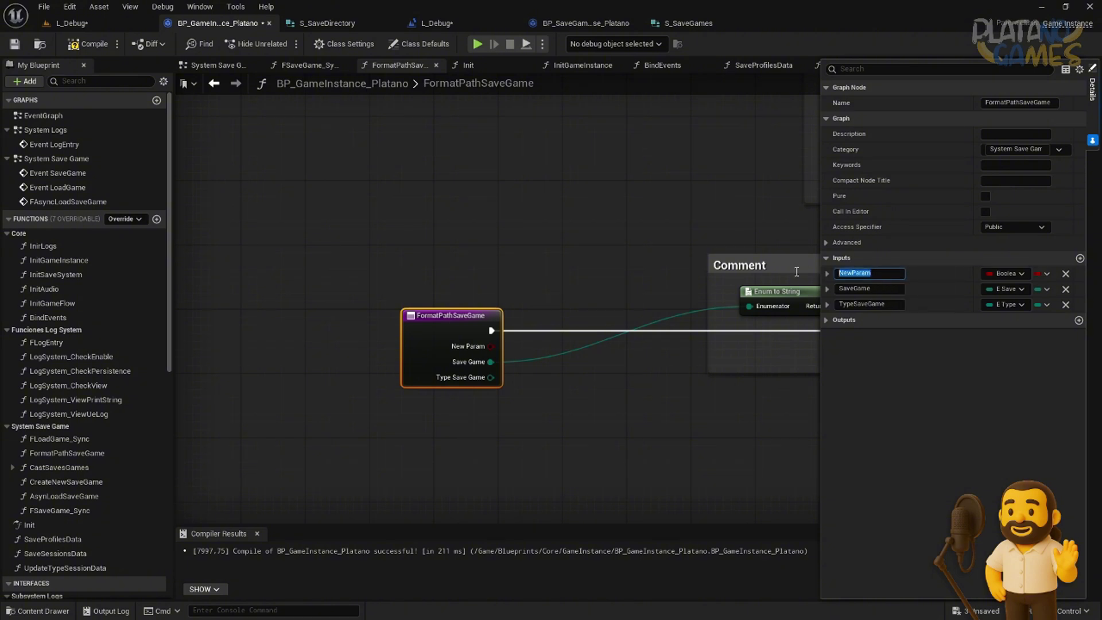
type("Save")
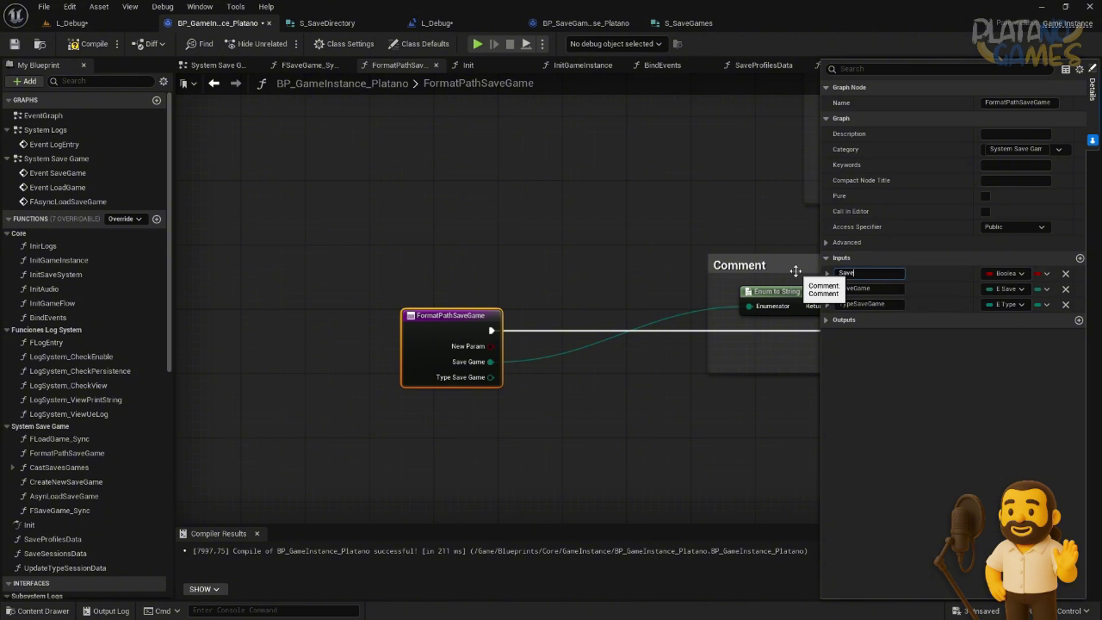
type("/Load")
key("Return")
Step: Insert a Branch node right after the FormatPathSaveGame entry node
right_click_drag(658, 378, 405, 342)
scroll(405, 342, "down", 1)
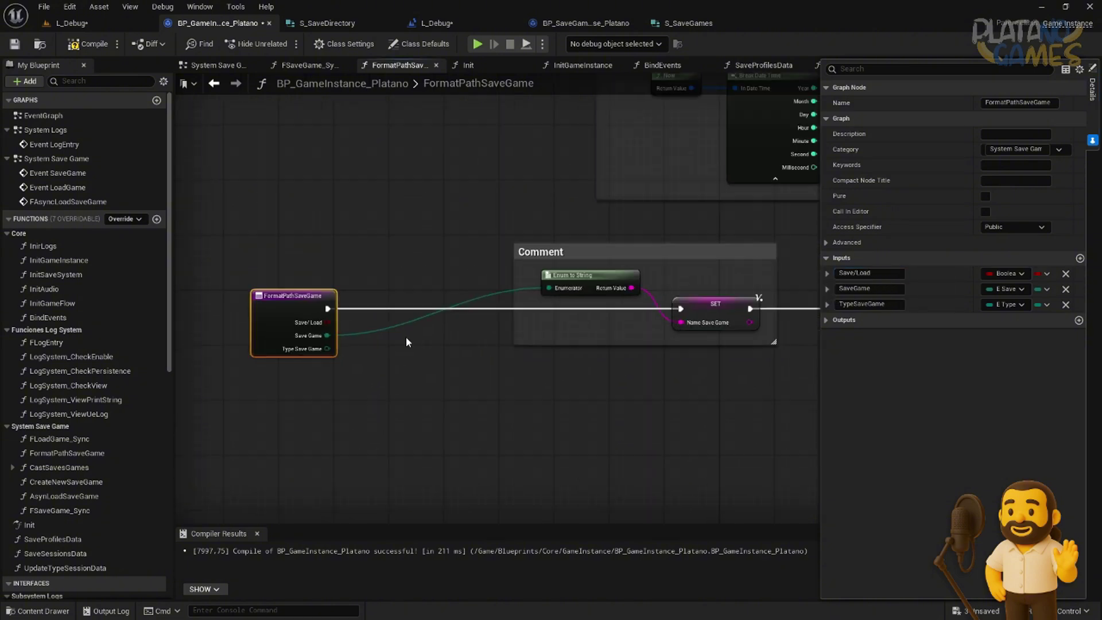
scroll(405, 342, "down", 1)
left_click_drag(321, 319, 372, 331)
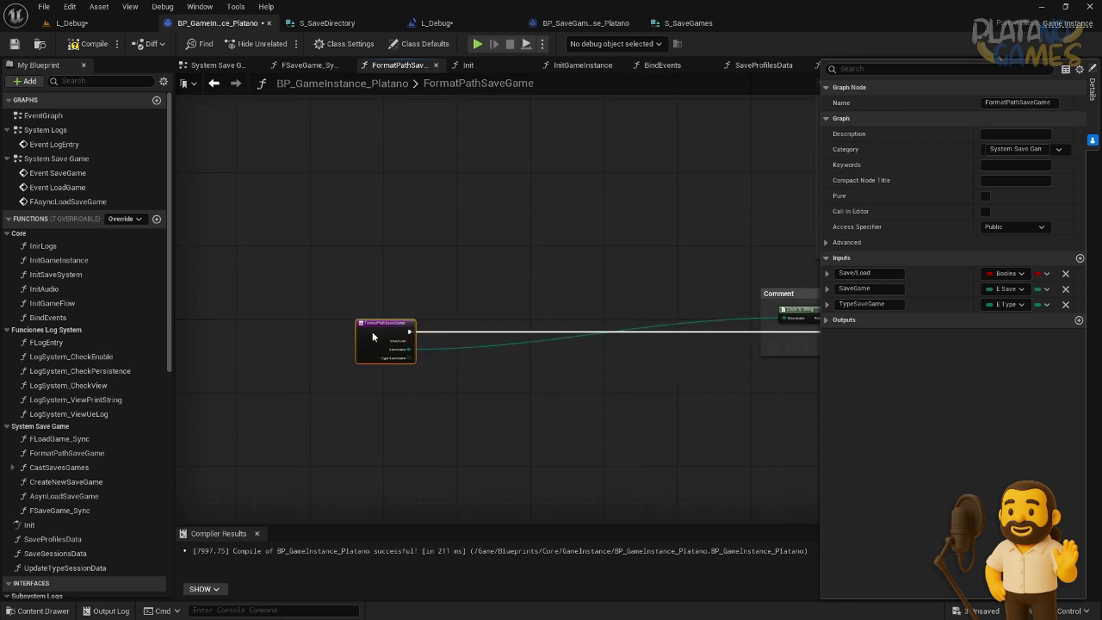
scroll(372, 332, "up", 2)
mouse_move(347, 307)
left_mouse_down()
mouse_move(436, 338)
mouse_move(535, 308)
left_mouse_up()
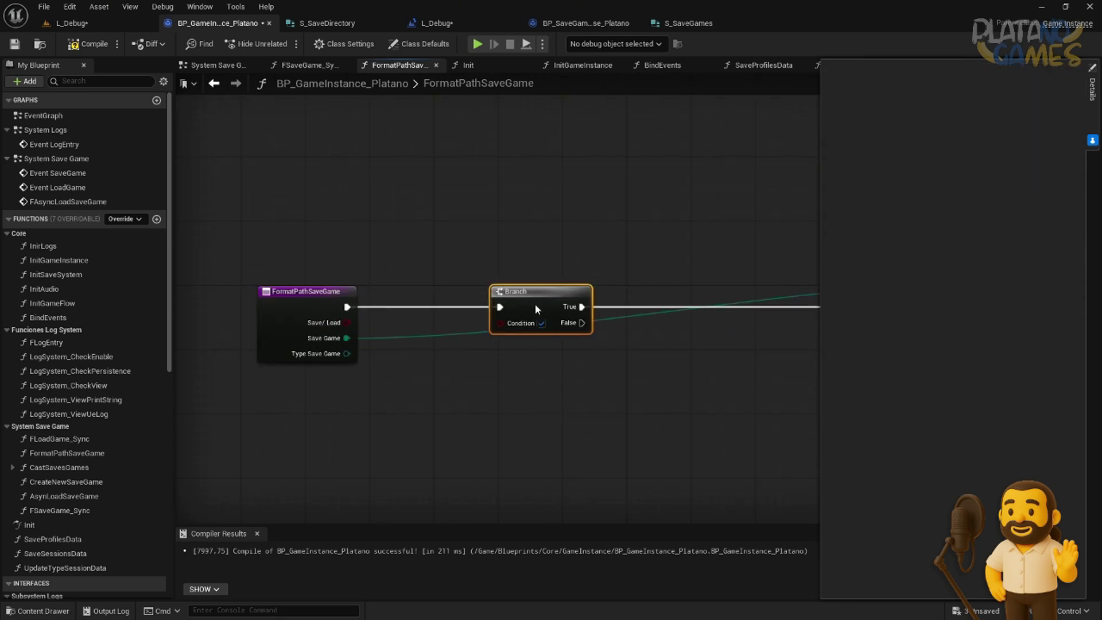
Step: Wire Save/Load into the Branch Condition and tidy the entry and Branch nodes
left_click_drag(347, 323, 500, 323)
mouse_move(592, 322)
right_mouse_down()
mouse_move(476, 319)
mouse_move(524, 295)
right_mouse_up()
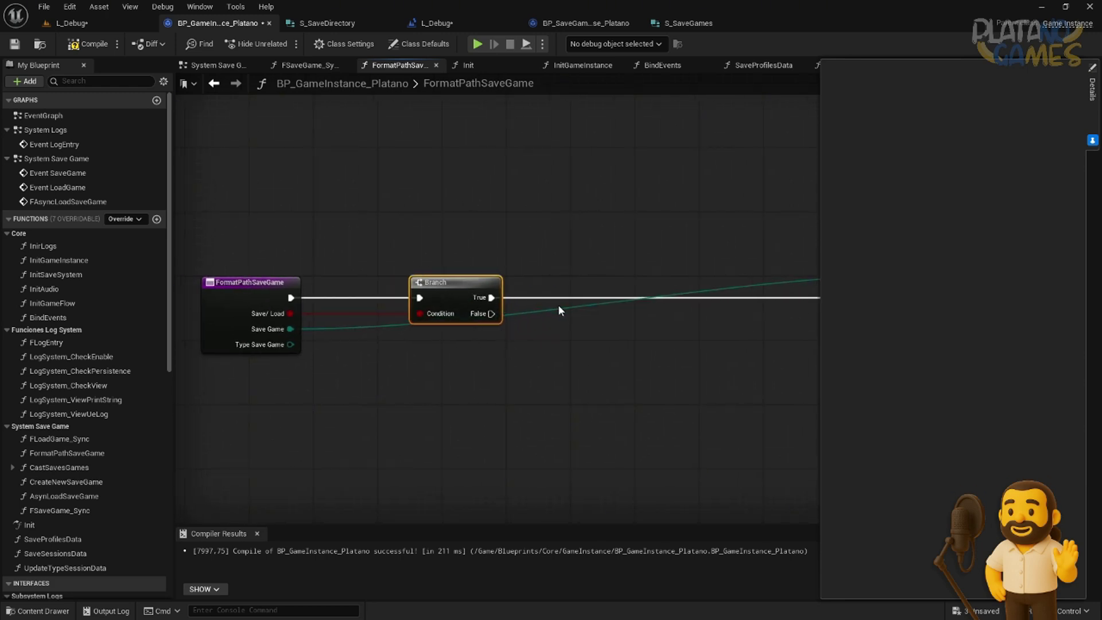
scroll(560, 310, "down", 3)
scroll(506, 315, "down", 2)
left_click(299, 294)
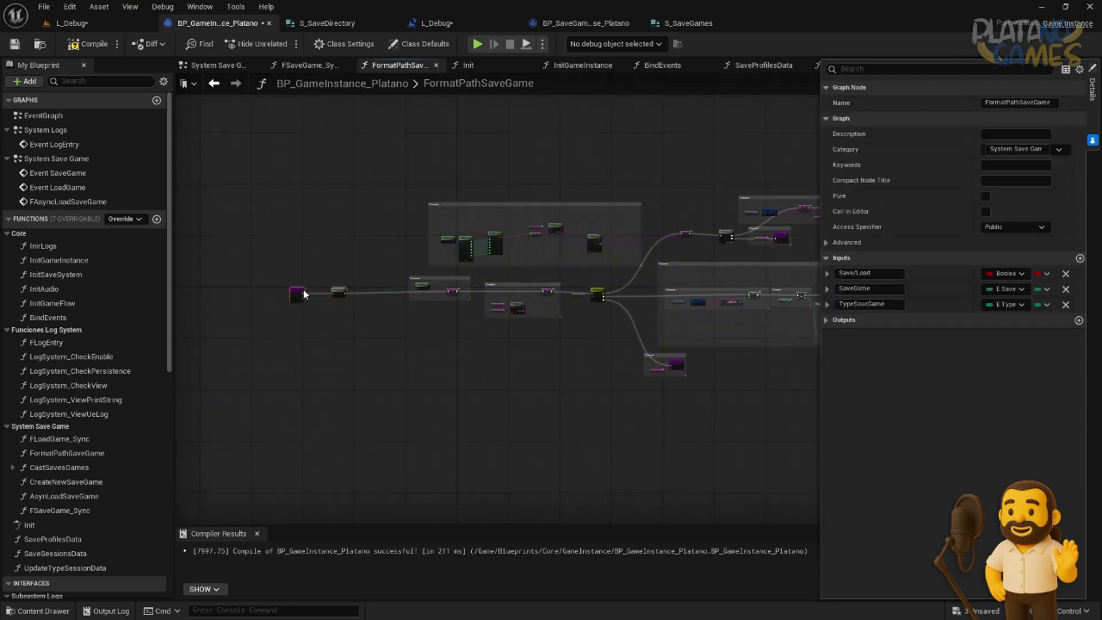
left_click_drag(304, 294, 343, 293)
left_click(360, 301)
right_click_drag(360, 301, 283, 346)
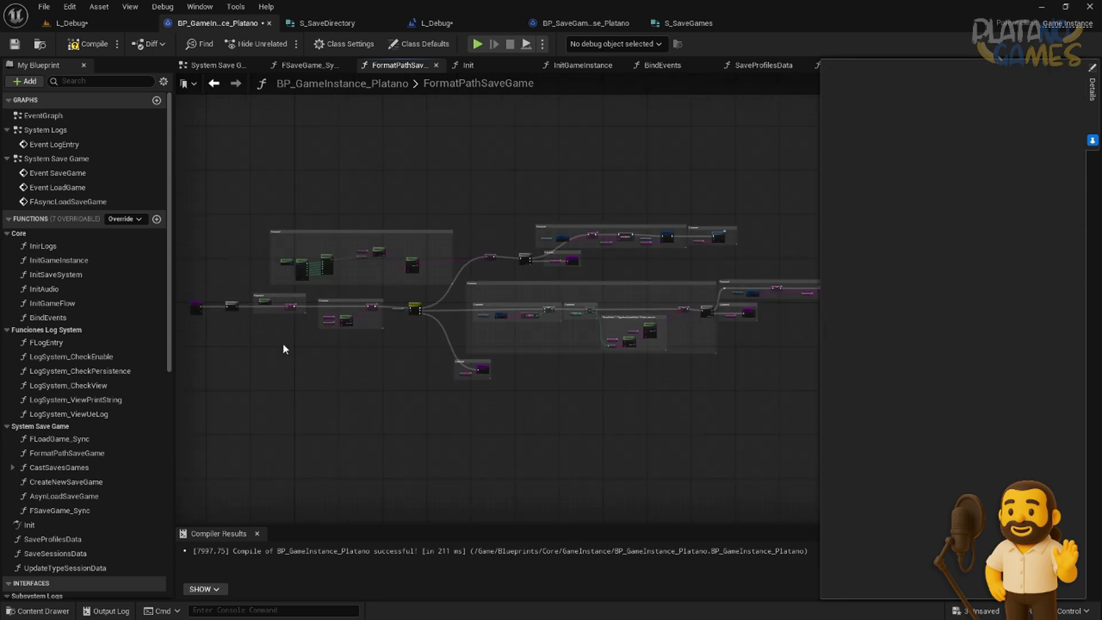
right_click_drag(704, 370, 768, 364)
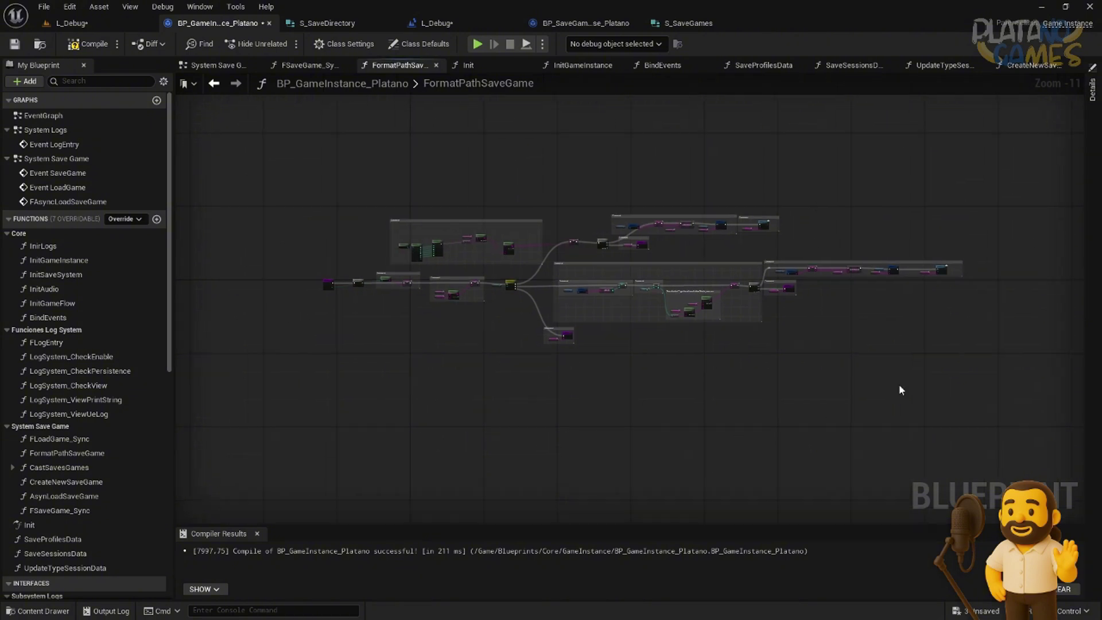
left_click_drag(969, 353, 355, 154)
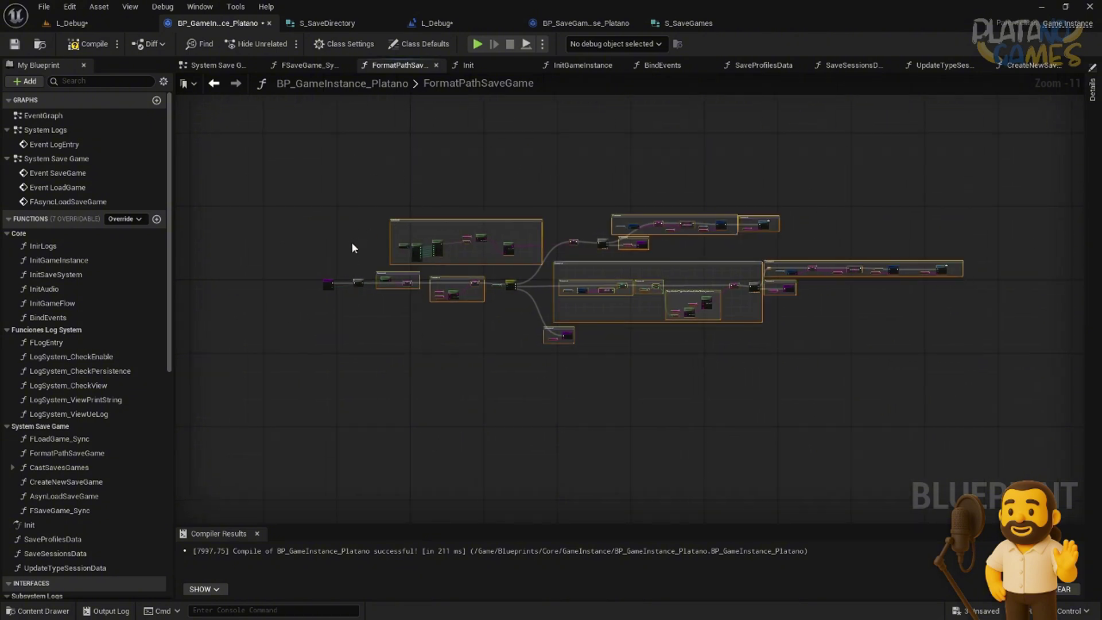
right_click_drag(356, 261, 356, 289)
Step: Compile and save the blueprint, bringing the entry node and Branch back into view
left_click(89, 44)
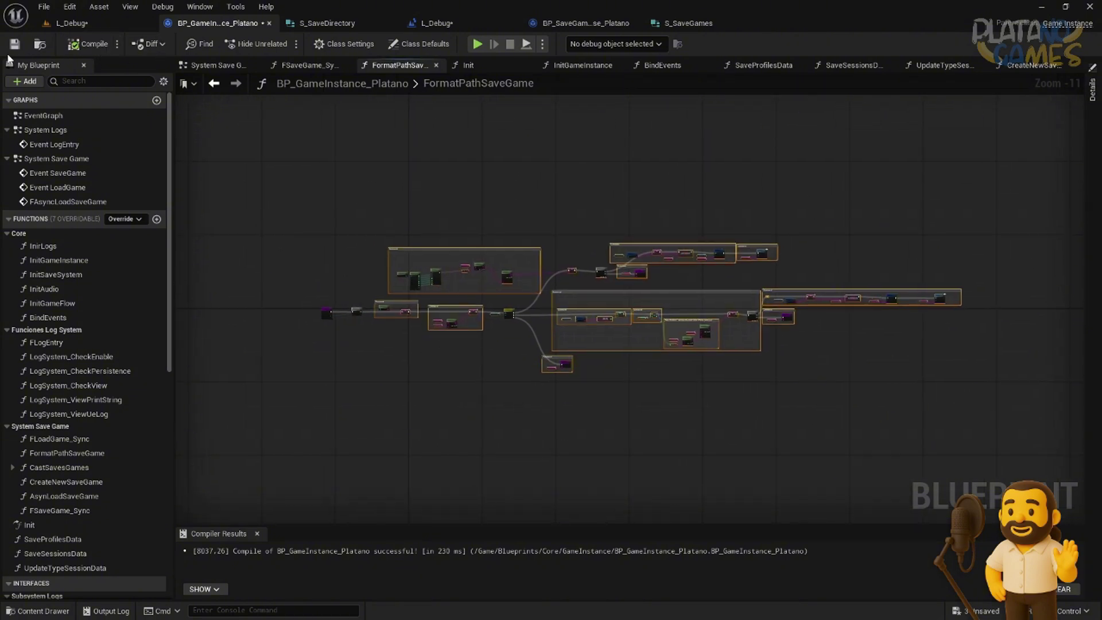
left_click(14, 44)
scroll(378, 340, "up", 2)
scroll(347, 336, "up", 2)
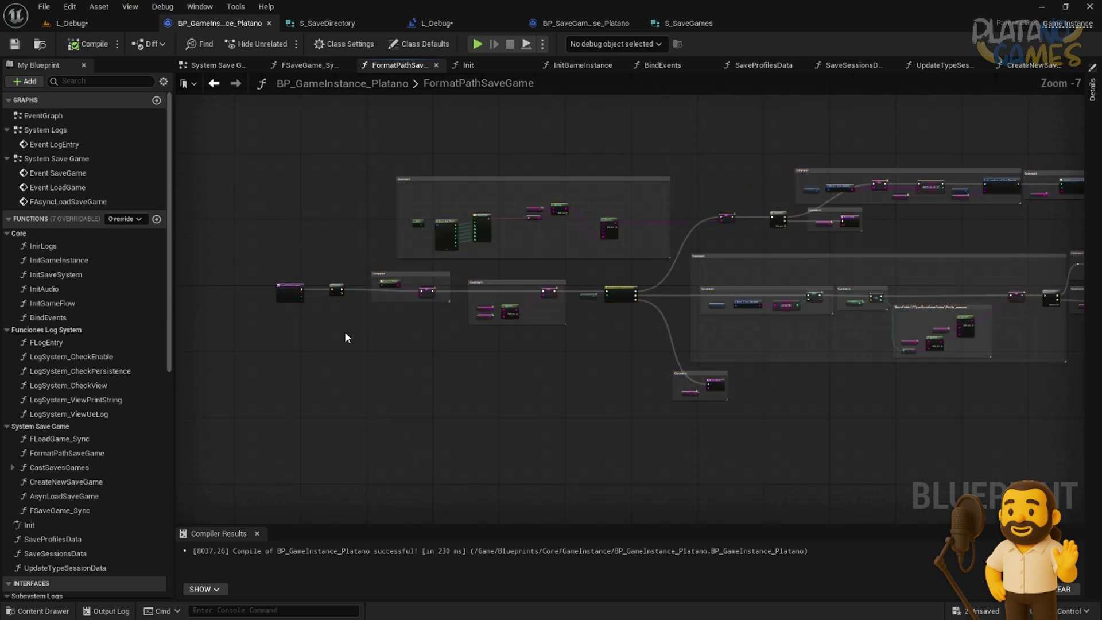
scroll(370, 330, "up", 3)
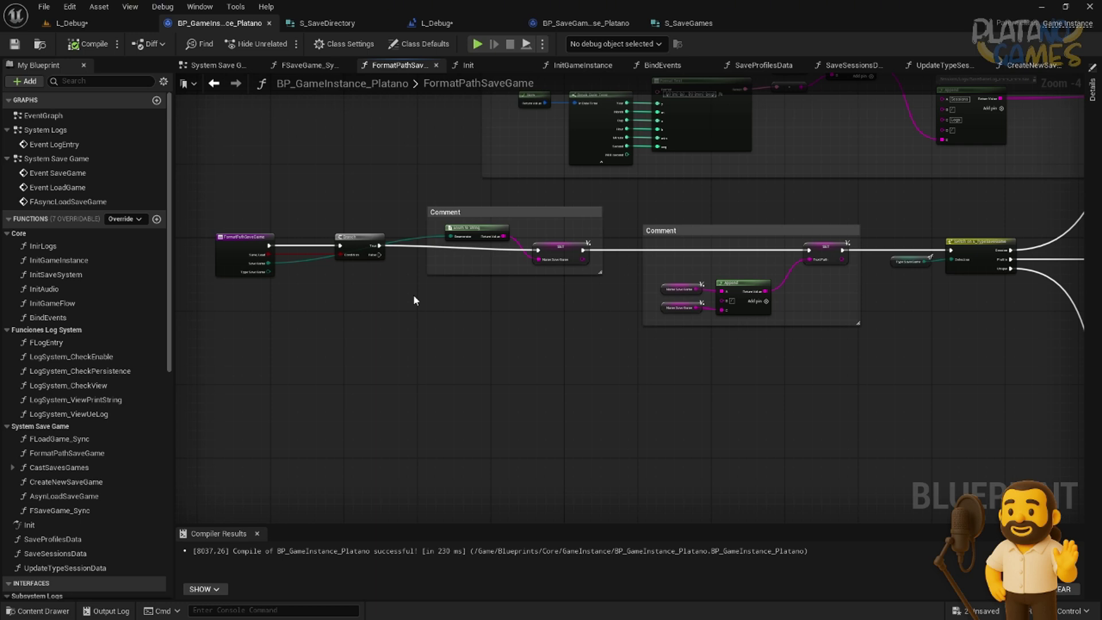
scroll(401, 316, "up", 2)
right_click_drag(389, 324, 554, 266)
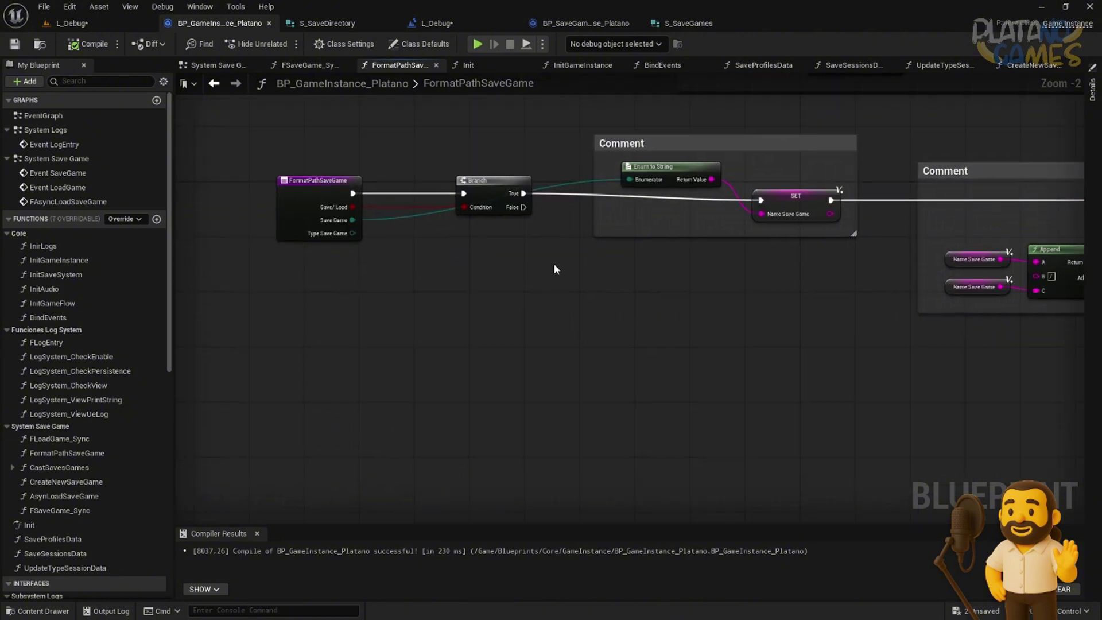
Step: Create a new function named CheckLoadDataSaveGame, then compile and save
left_click(156, 219)
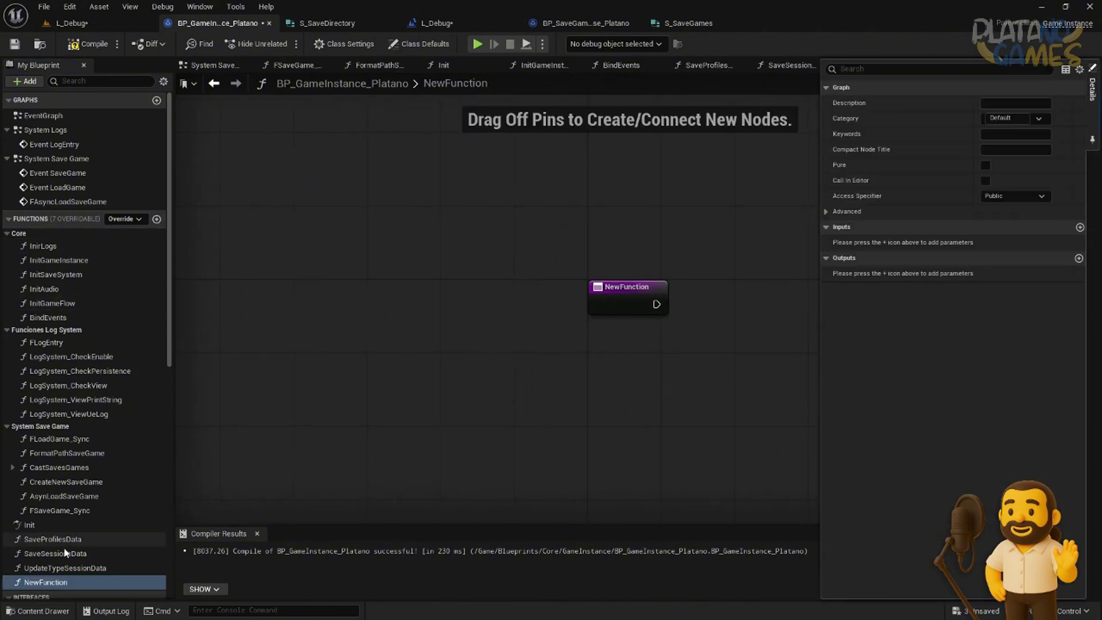
left_click(43, 583)
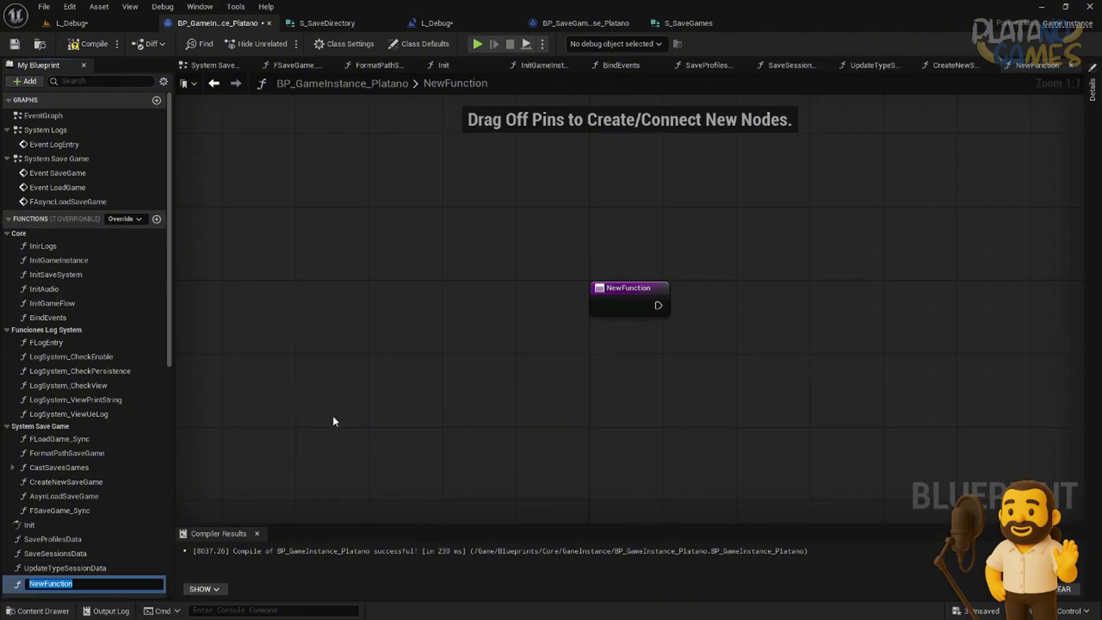
key("BackSpace")
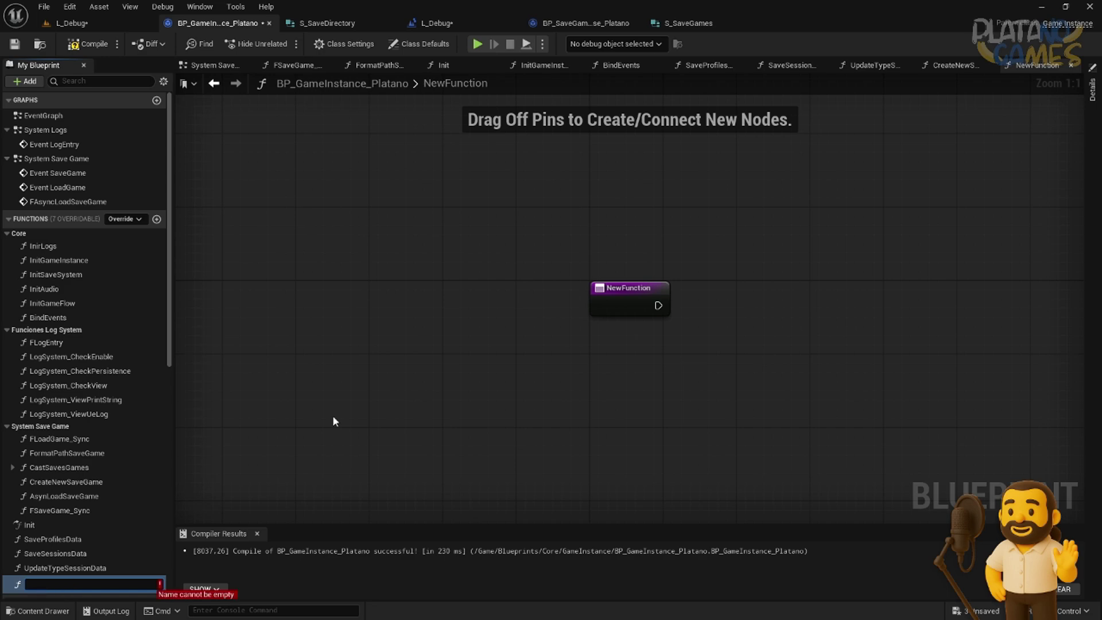
type("CheckL")
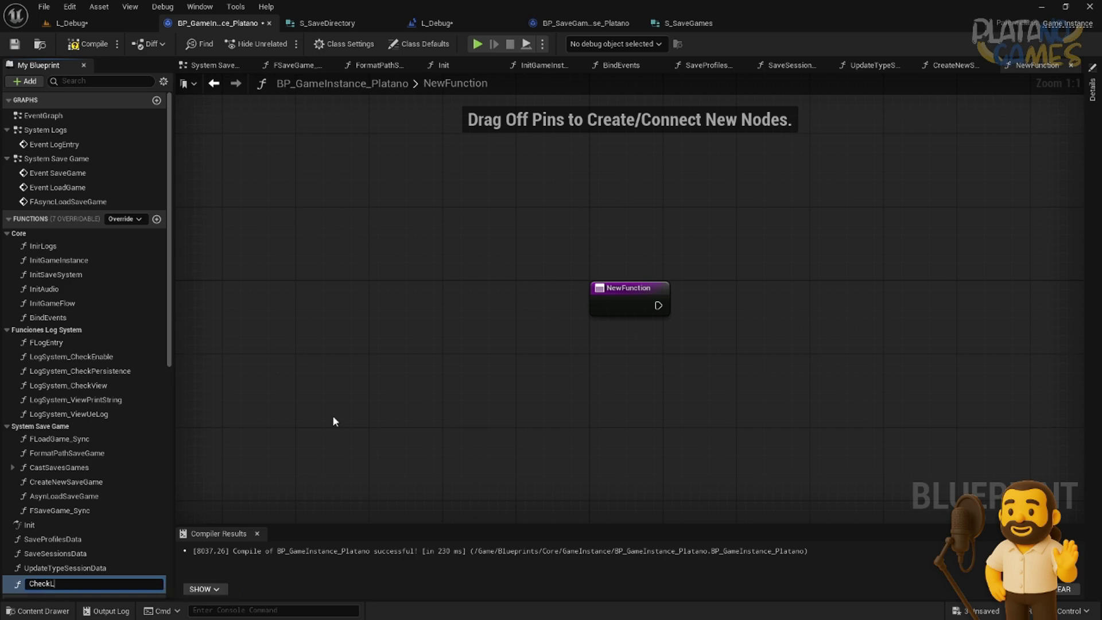
type("oadDataSave")
type("Game")
key("Return")
left_click(87, 44)
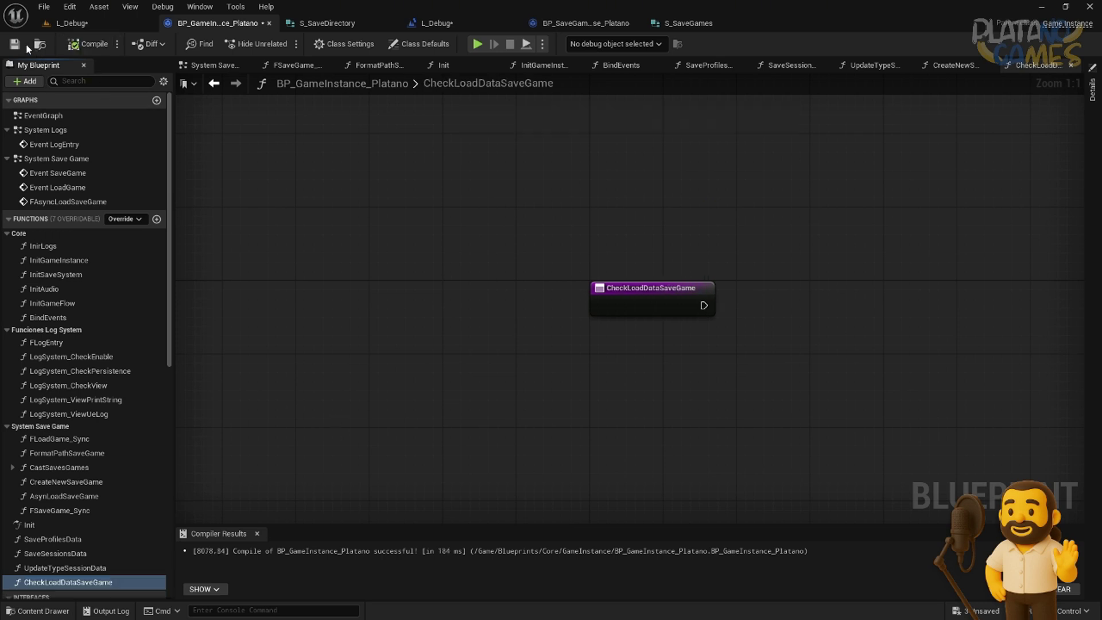
left_click(26, 44)
Step: Delete the SessionsLogs variable and drop an S_SaveDirectory getter into the graph
scroll(67, 528, "down", 10)
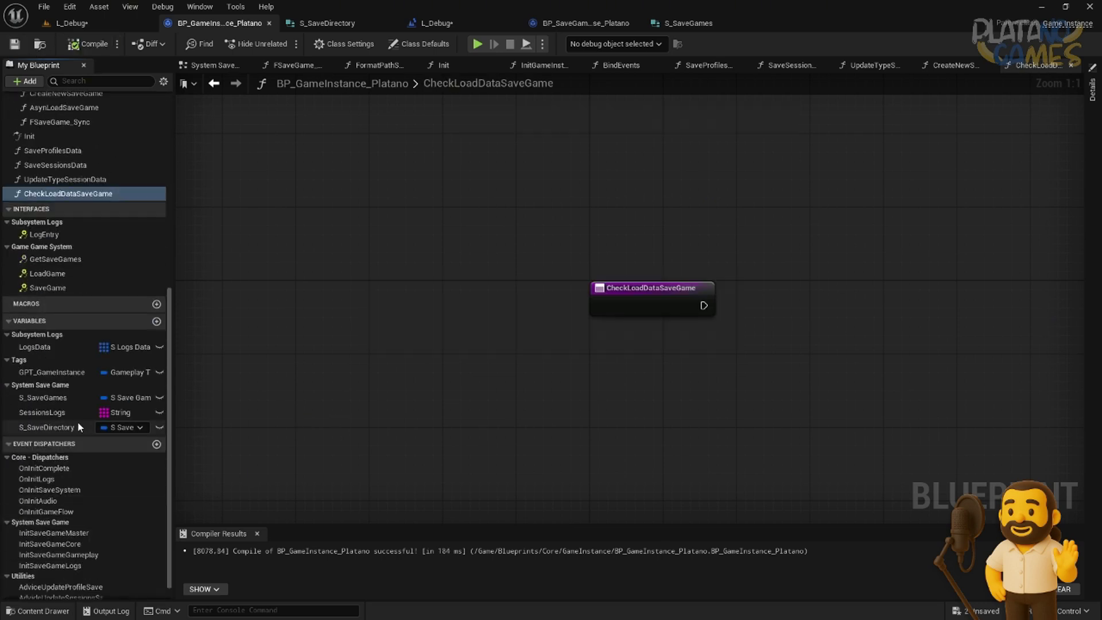
left_click(75, 412)
key("Delete")
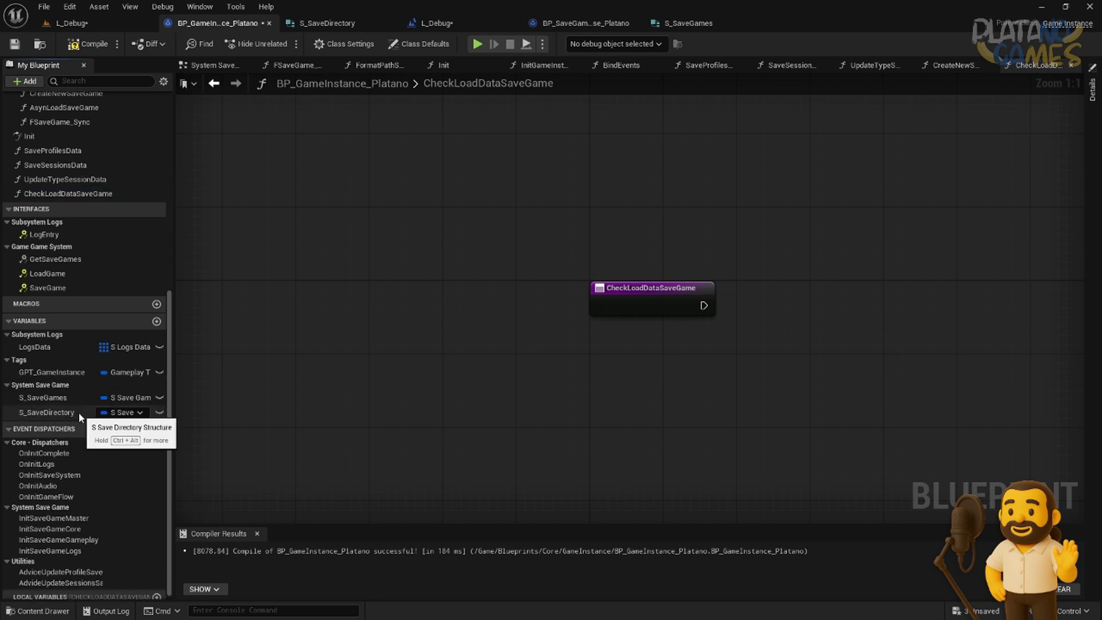
left_click_drag(81, 415, 575, 367)
Step: Add a Break S Save Directory node fed by the S_SaveDirectory value
left_click(608, 377)
right_click_drag(791, 368, 467, 377)
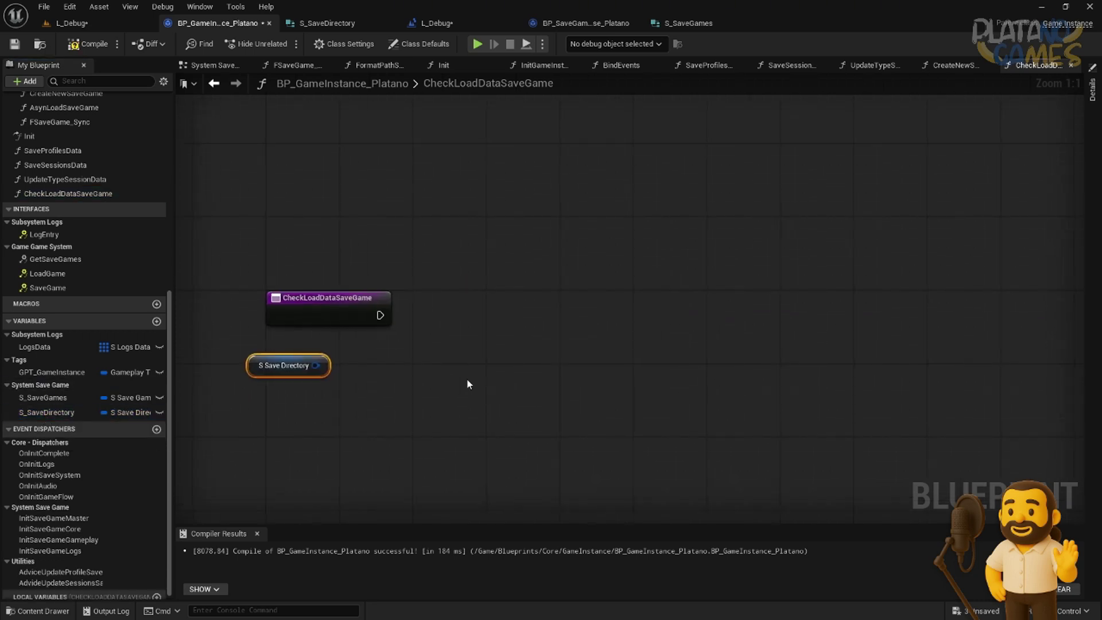
left_click_drag(315, 365, 505, 346)
type("break")
key("Return")
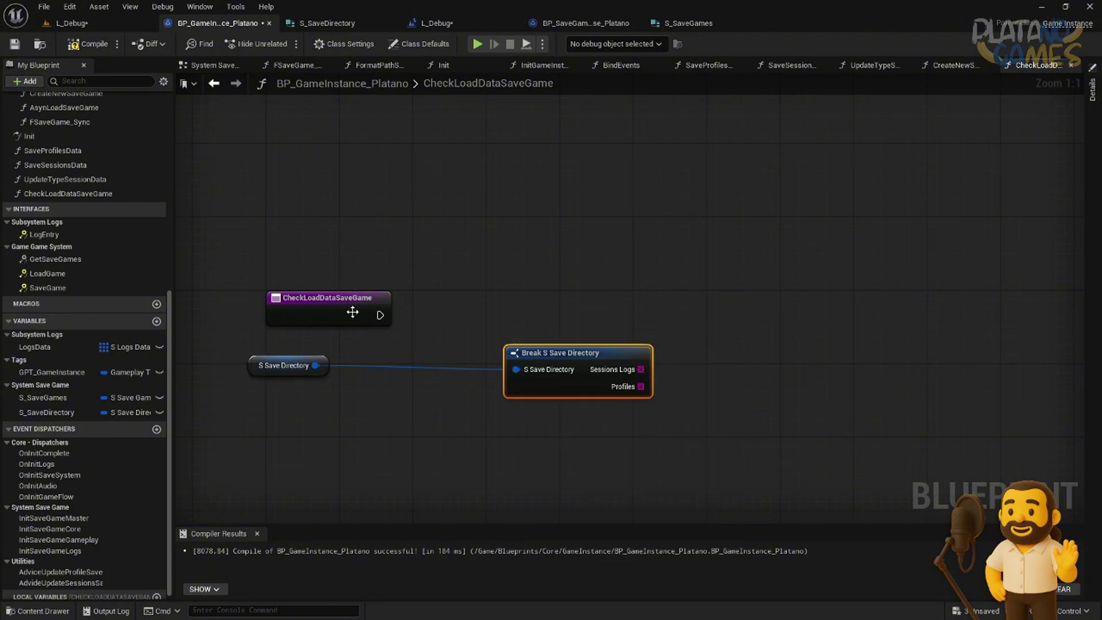
Step: Add two CheckLoadDataSaveGame inputs typed E Type Save Game and E Save Games
left_click(352, 311)
left_click(1092, 89)
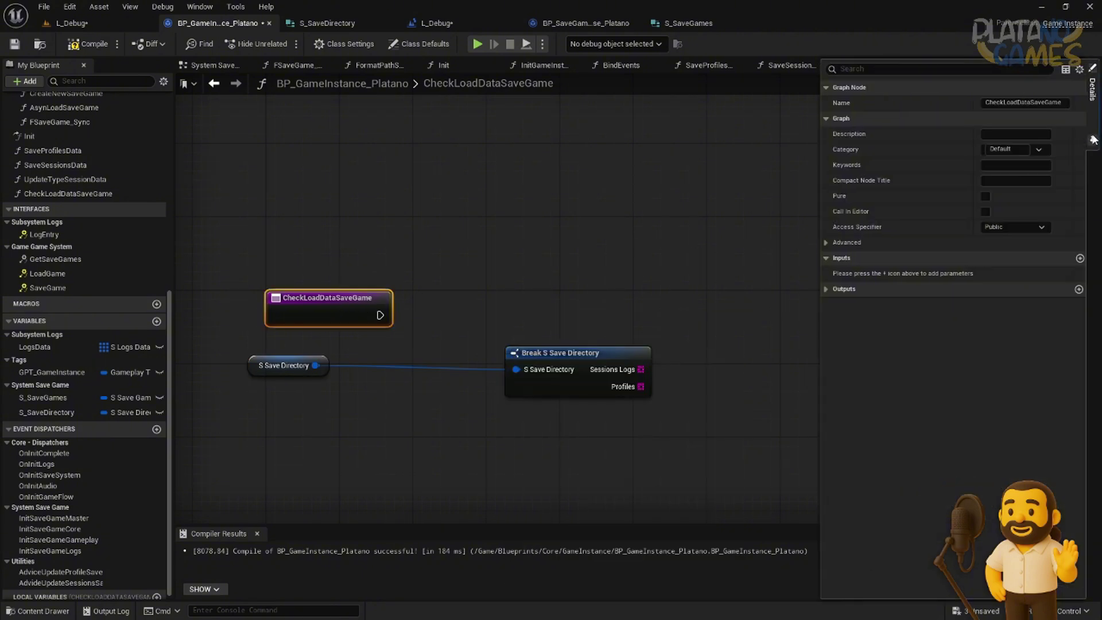
left_click(1080, 259)
left_click(1007, 273)
type("type sav")
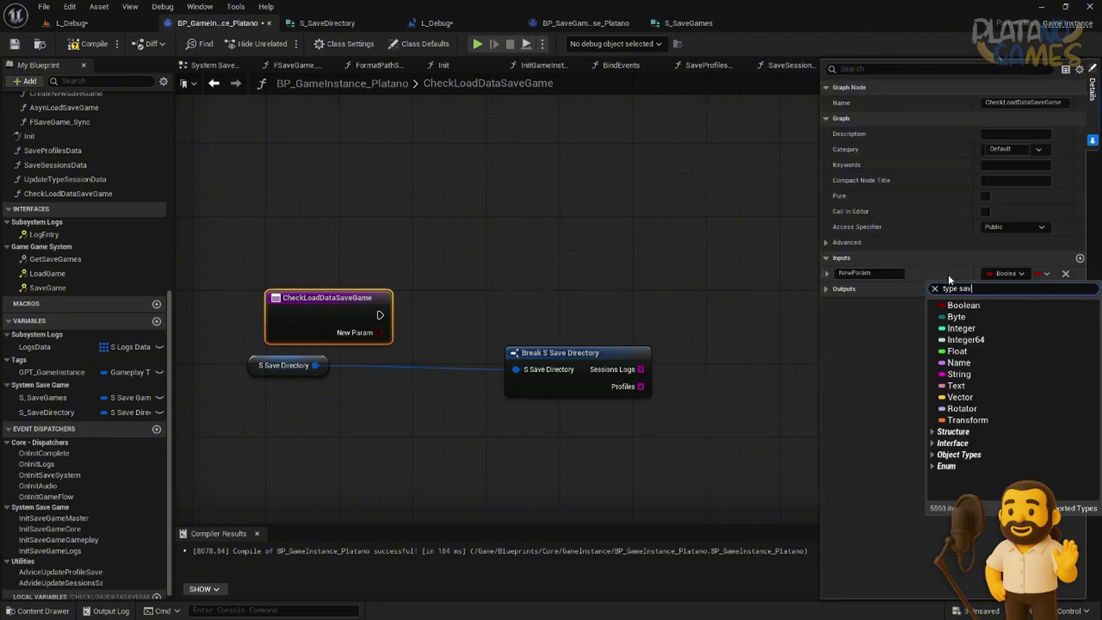
type("e game")
left_click(979, 316)
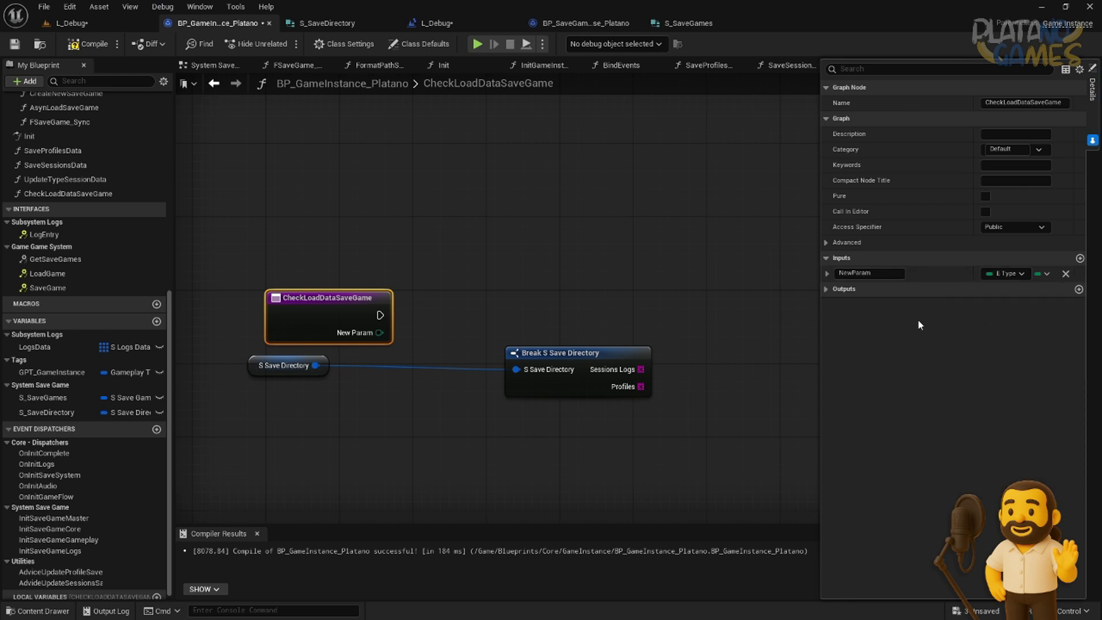
left_click(1080, 258)
left_click(999, 291)
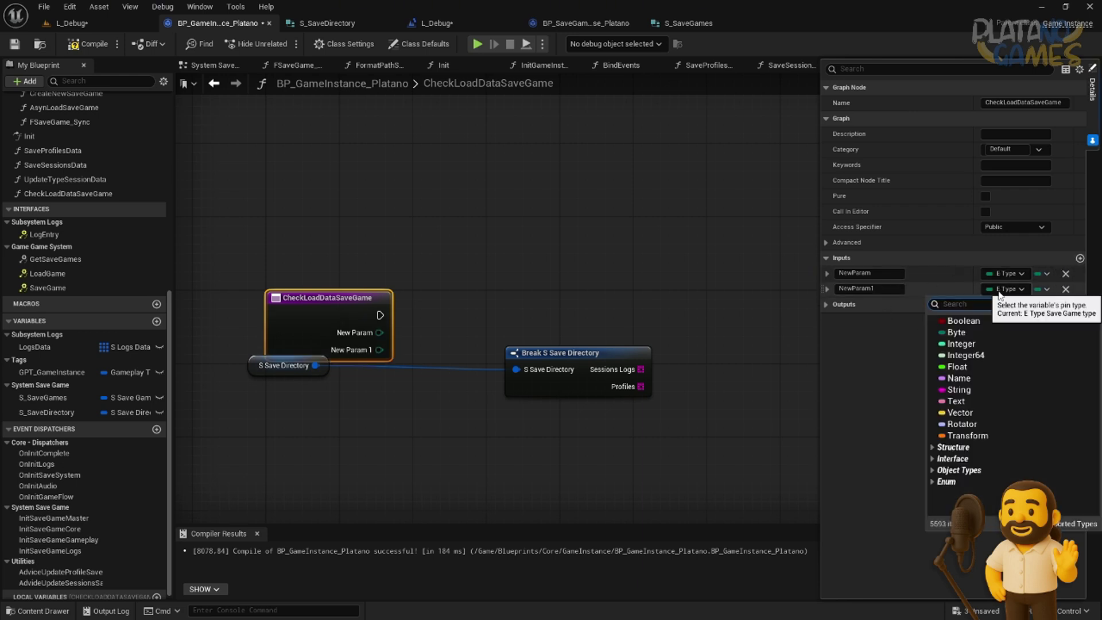
type("save ga")
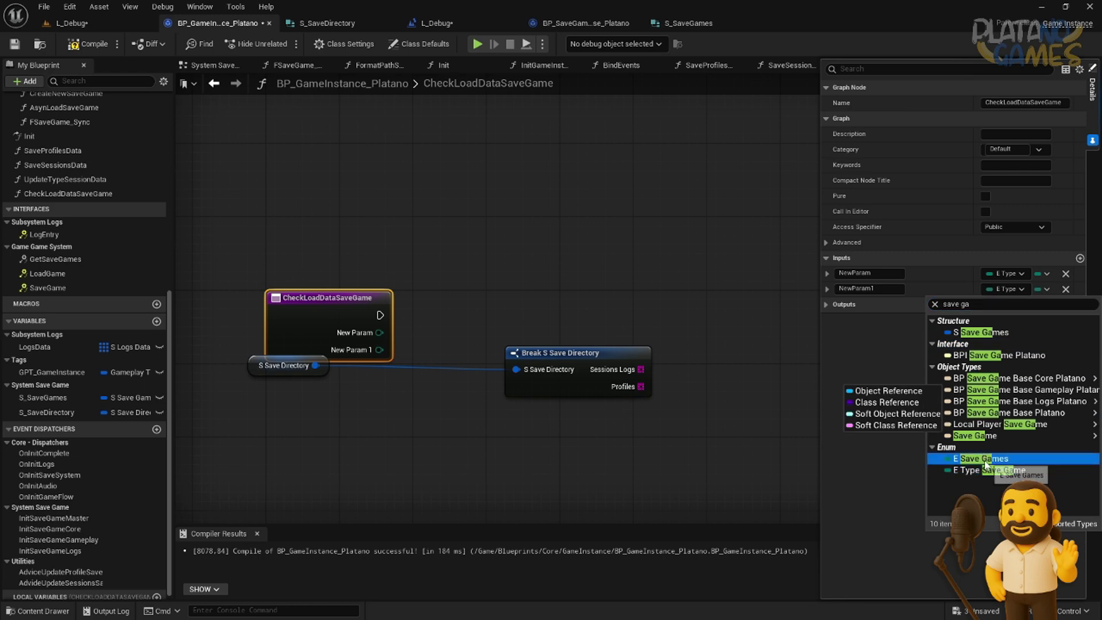
left_click(985, 458)
Step: Move the E Save Games input first and name the inputs SaveGame and Type Save Game
left_click_drag(824, 289, 883, 281)
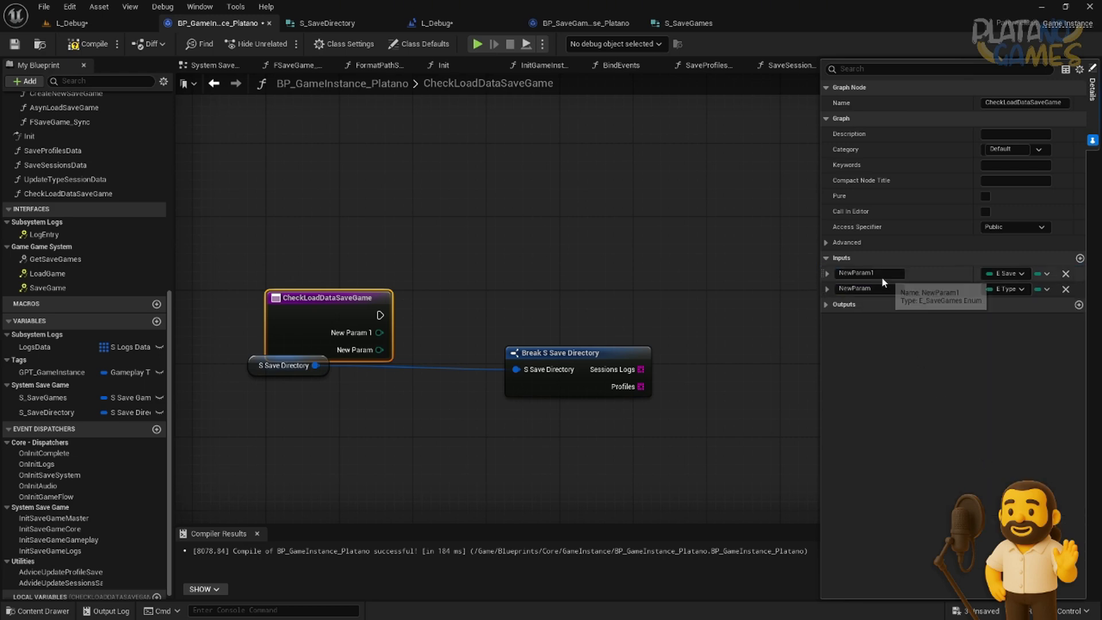
left_click(882, 275)
type("Sav")
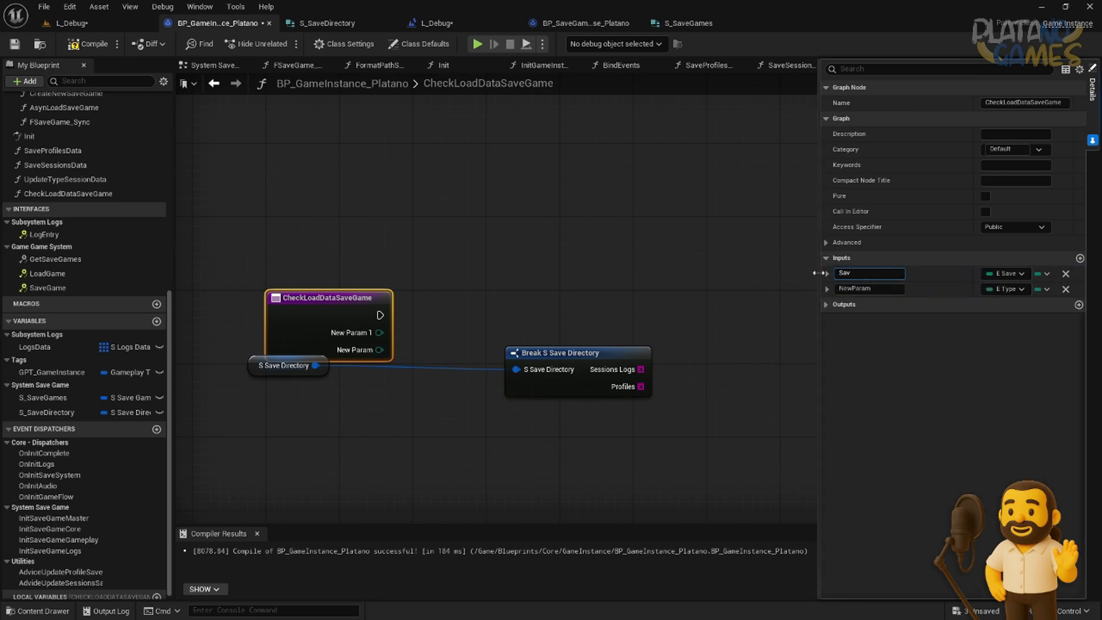
type("eGame")
key("Return")
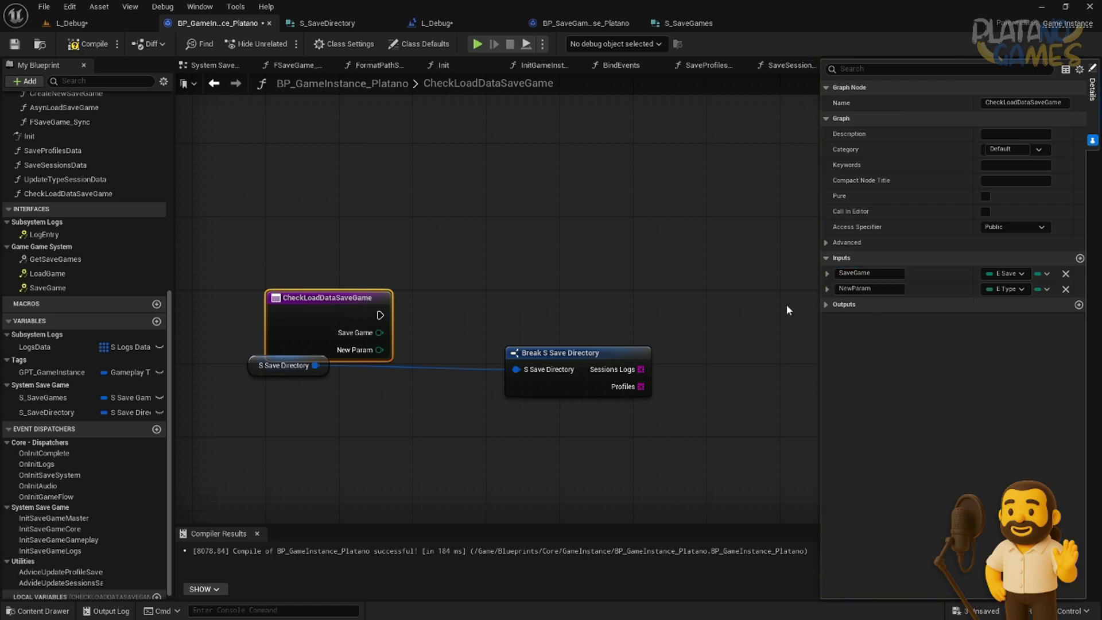
left_click(884, 289)
type("Type ")
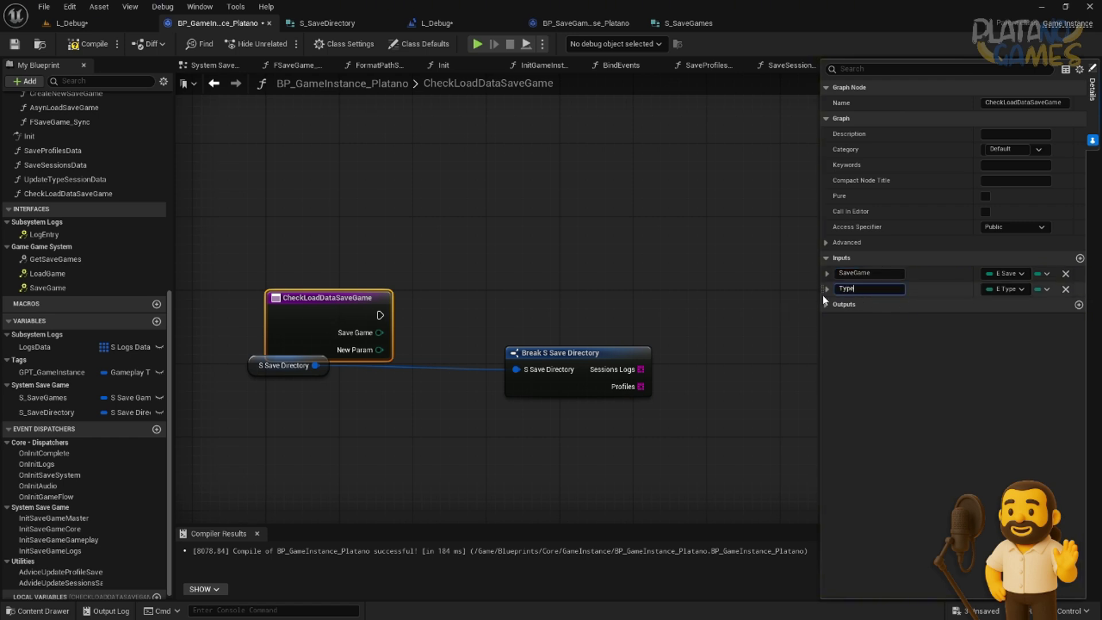
type("Save Game")
key("Return")
left_click(232, 364)
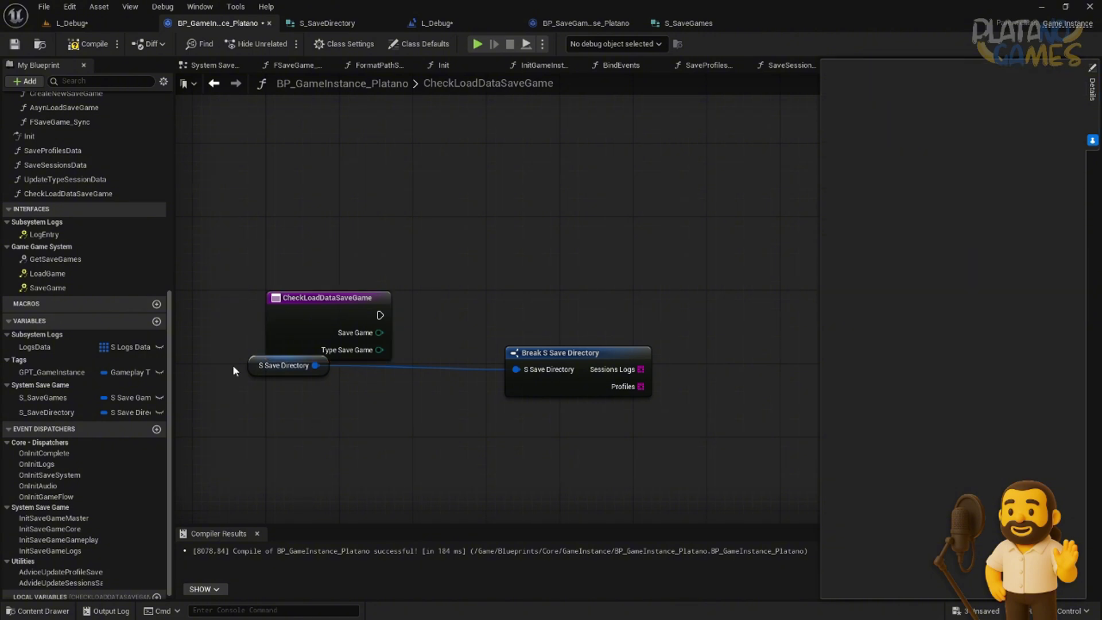
Step: Move the directory nodes aside and add a Switch on E_SaveGames driven by Save Game and the entry execution
left_click_drag(249, 367, 331, 458)
mouse_move(532, 377)
left_mouse_down()
mouse_move(439, 433)
mouse_move(457, 422)
mouse_move(354, 456)
left_mouse_up()
left_click(428, 373)
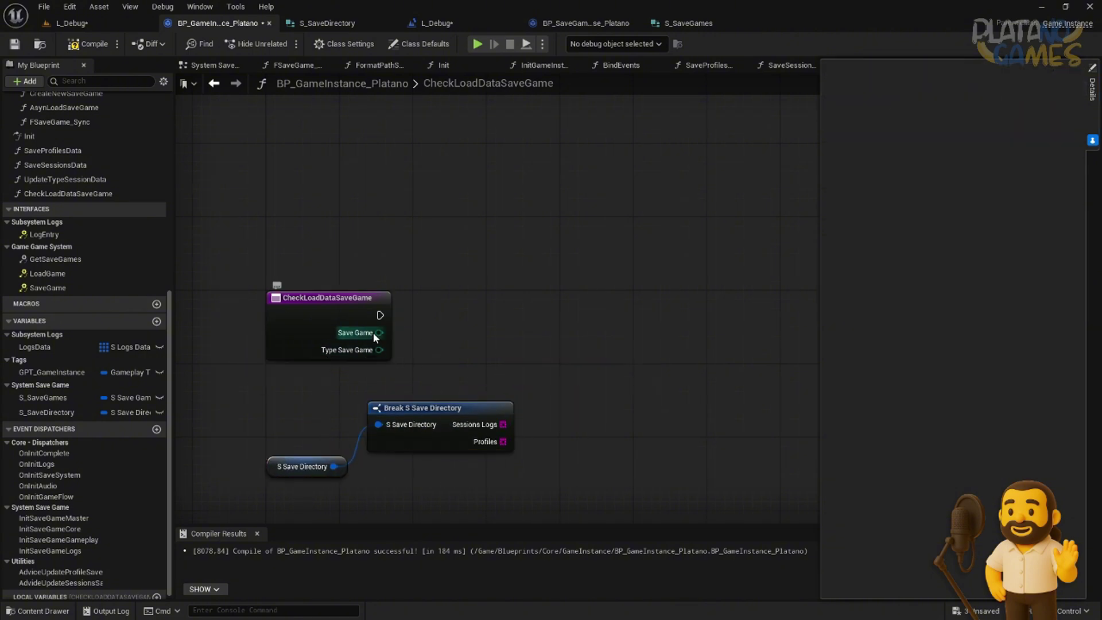
mouse_move(380, 315)
left_mouse_down()
mouse_move(551, 336)
mouse_move(608, 312)
left_mouse_up()
key("Delete")
left_click_drag(378, 332, 639, 312)
left_click(713, 389)
left_click_drag(681, 374, 652, 364)
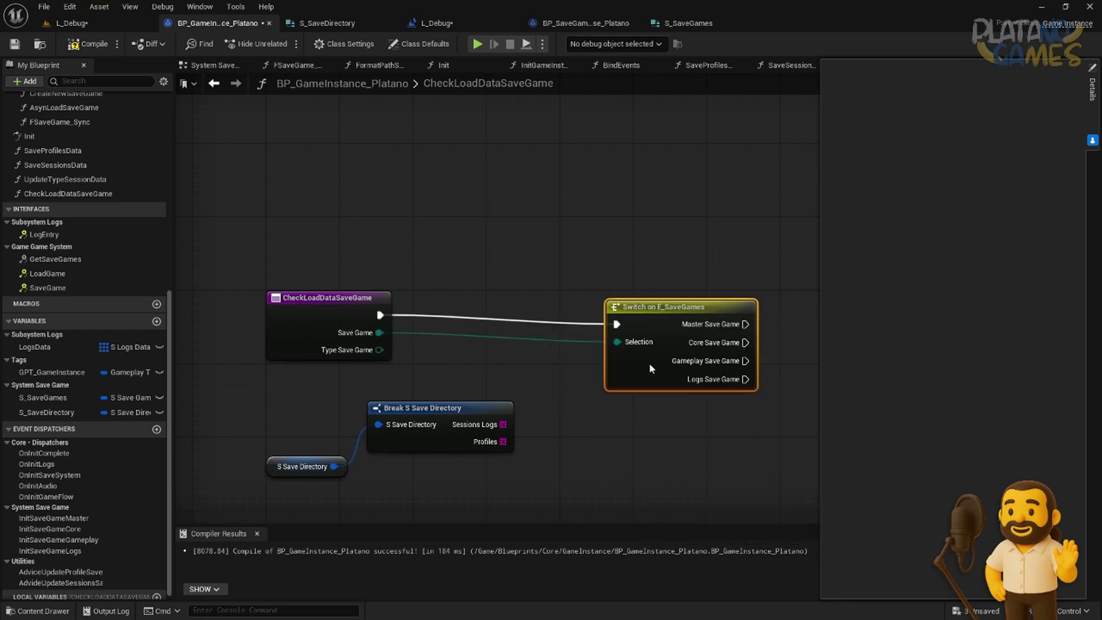
right_click_drag(569, 401, 459, 359)
scroll(459, 359, "down", 2)
mouse_move(367, 401)
left_mouse_down()
mouse_move(584, 394)
mouse_move(532, 405)
mouse_move(610, 406)
mouse_move(451, 377)
mouse_move(362, 443)
left_mouse_up()
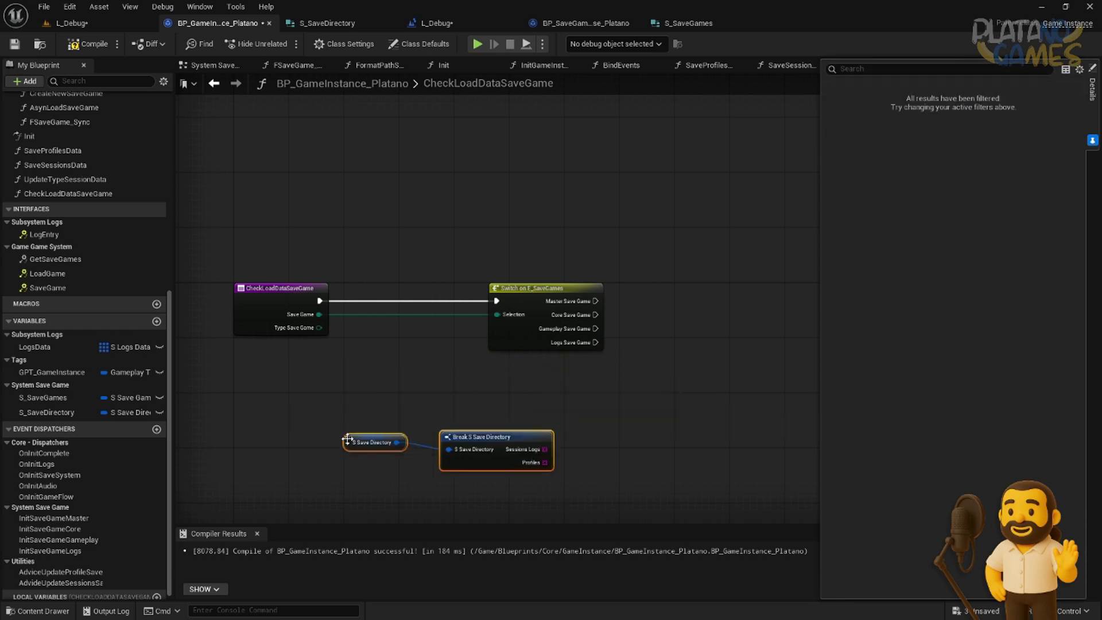
left_click(313, 367)
Step: Add a Switch on E_TypeSaveGame fed by Type Save Game, placed between the entry and the other switch
left_click_drag(310, 332, 660, 396)
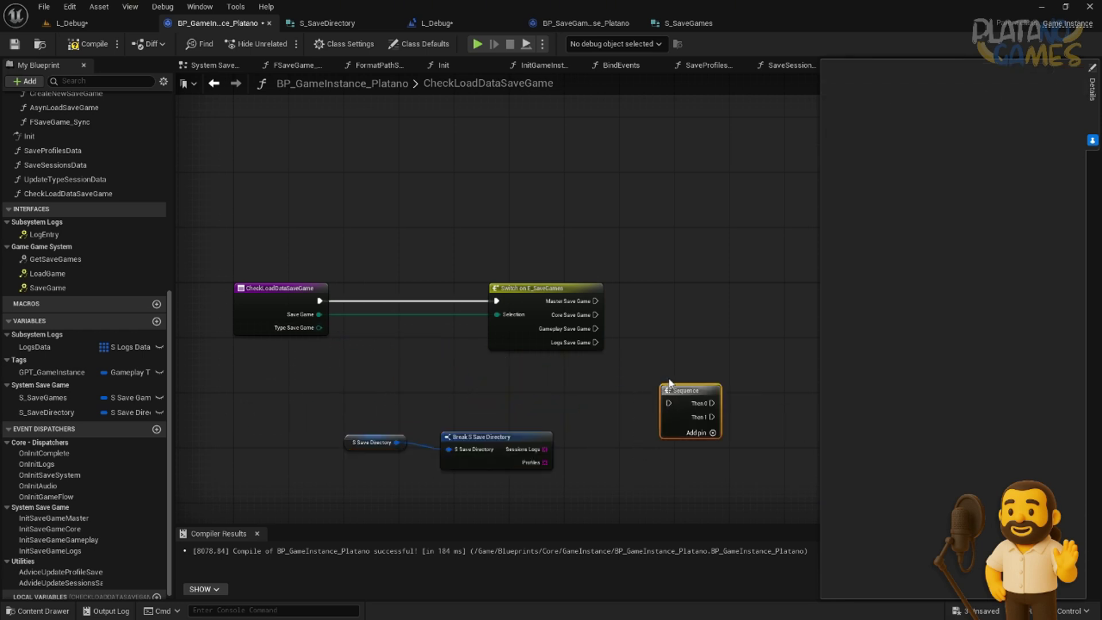
right_click_drag(570, 403, 566, 365)
scroll(402, 310, "up", 2)
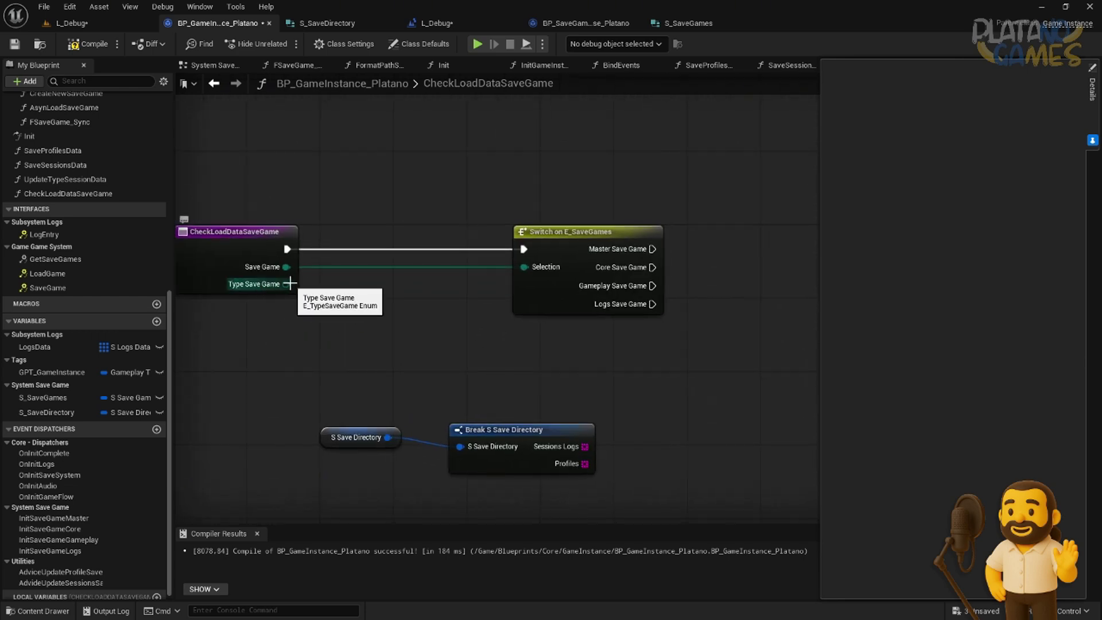
left_click_drag(286, 284, 649, 374)
left_click(703, 451)
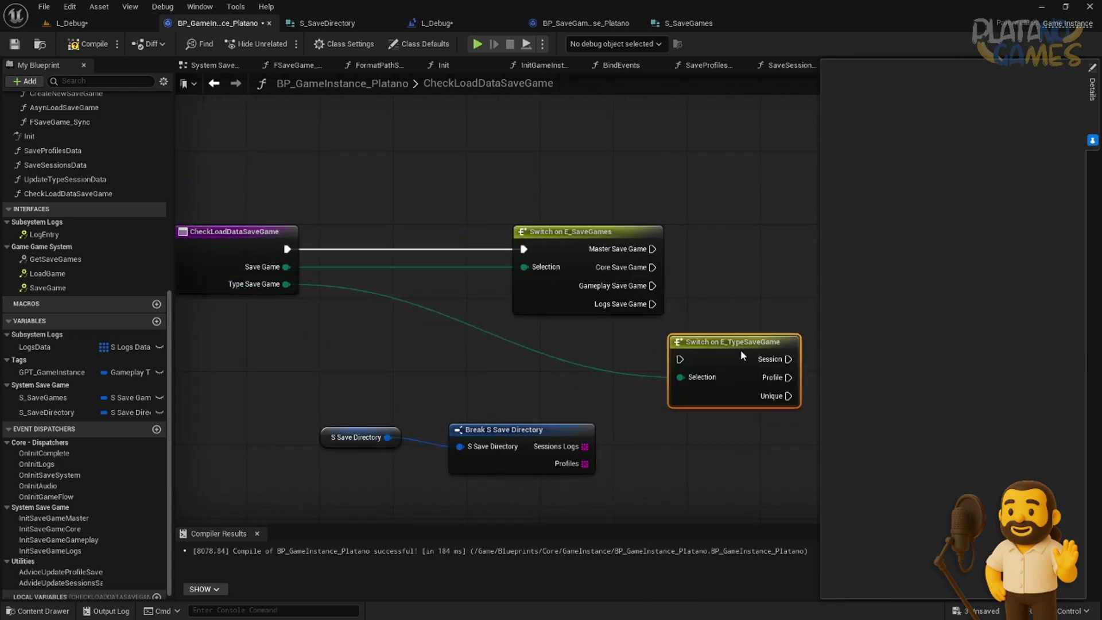
mouse_move(740, 349)
right_mouse_down()
mouse_move(621, 326)
mouse_move(731, 320)
right_mouse_up()
mouse_move(731, 320)
left_mouse_down()
mouse_move(537, 347)
mouse_move(479, 331)
left_mouse_up()
left_click_drag(556, 265, 813, 266)
left_click_drag(482, 353, 558, 298)
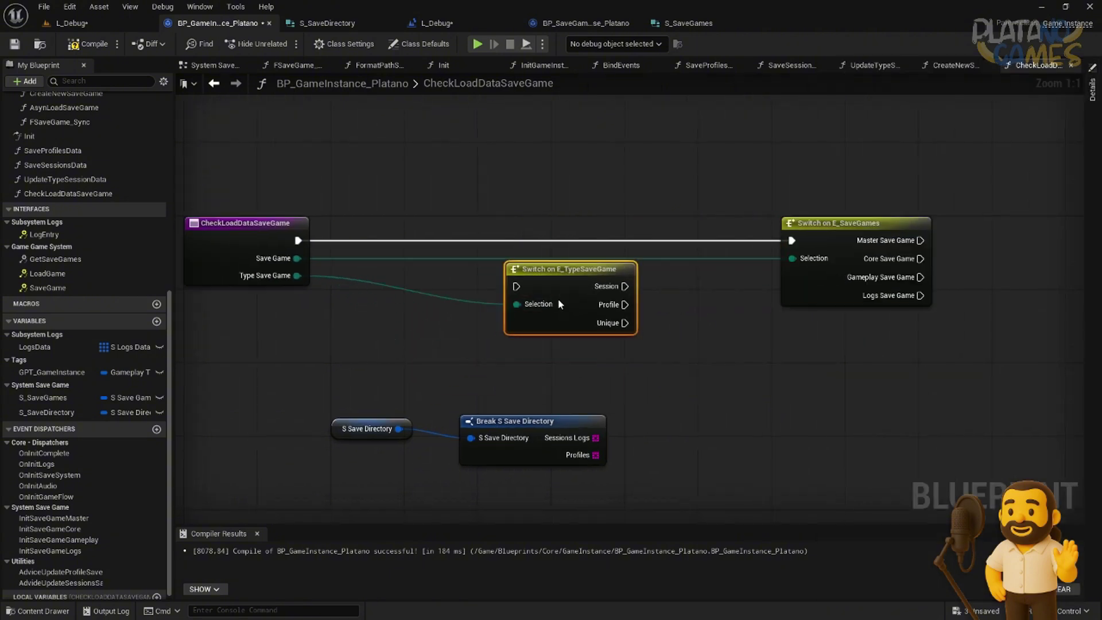
left_click_drag(357, 381, 693, 424)
right_click_drag(697, 374, 563, 423)
left_click_drag(568, 421, 816, 163)
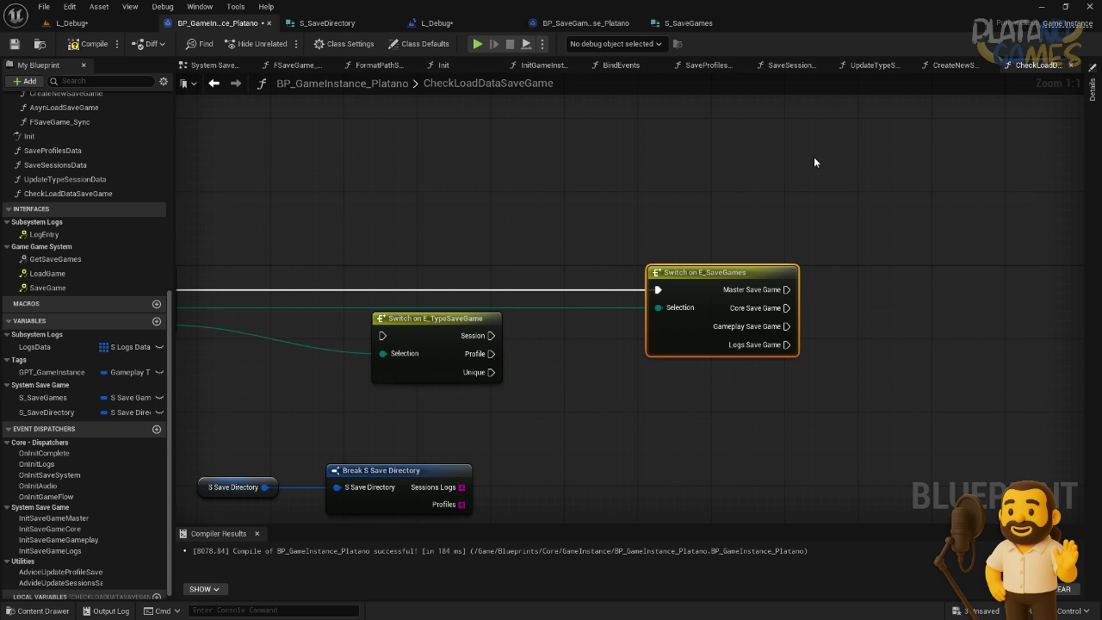
Step: Add a GET on Sessions Logs indexed by a new Dimension 1 input
mouse_move(642, 374)
right_mouse_down()
mouse_move(597, 363)
mouse_move(700, 371)
right_mouse_up()
left_click_drag(697, 434, 793, 367)
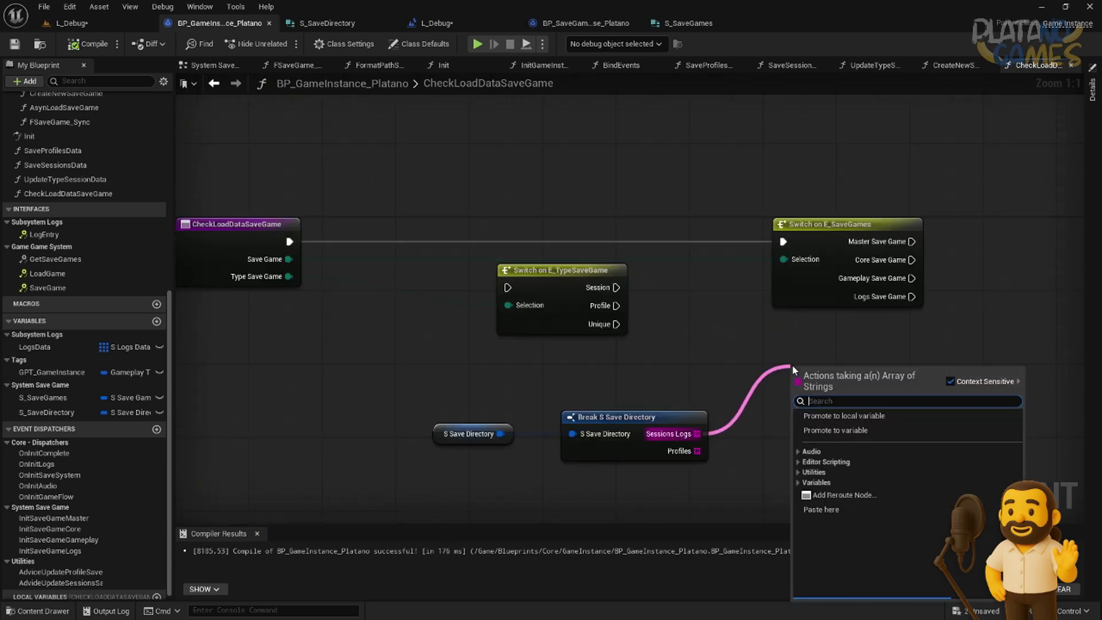
type("get")
left_click(843, 436)
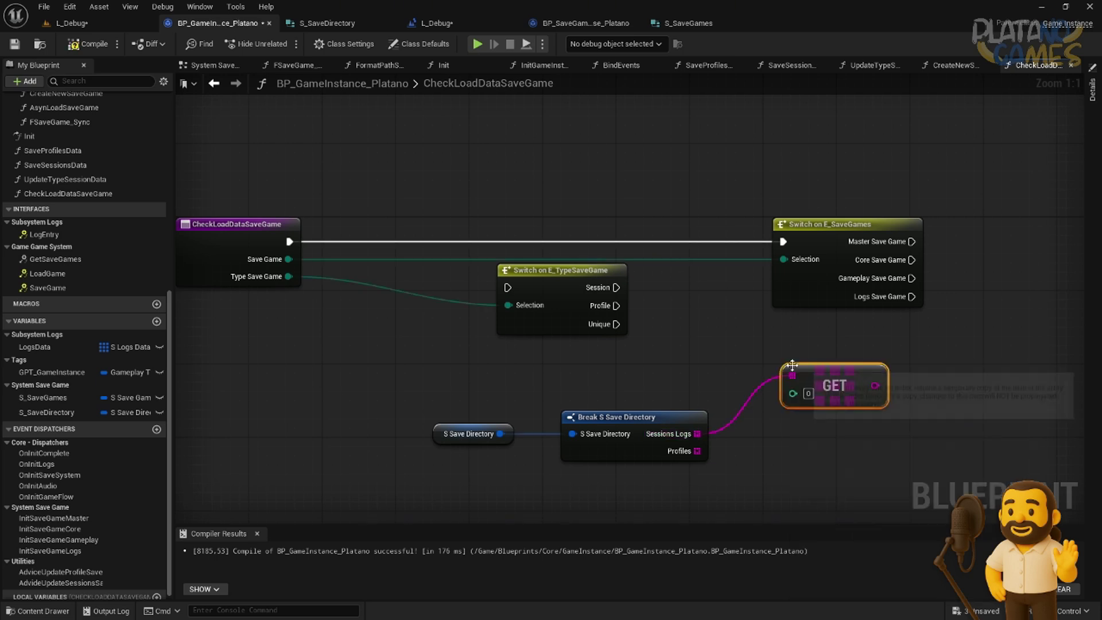
left_click_drag(793, 393, 209, 278)
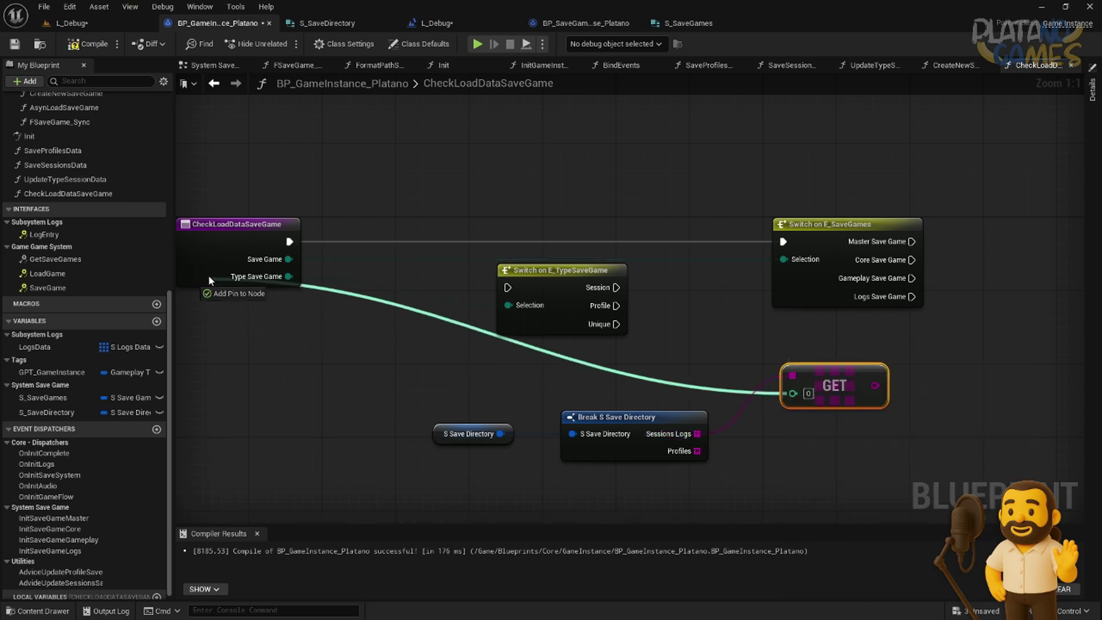
left_click_drag(865, 385, 977, 335)
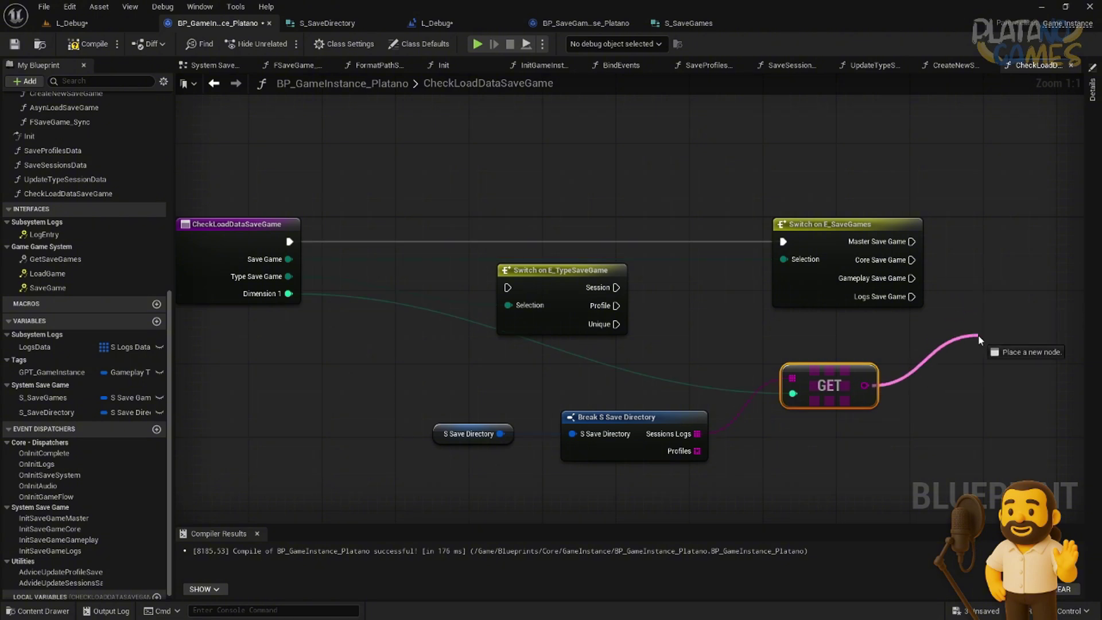
right_click_drag(978, 336, 752, 352)
left_click_drag(700, 384, 755, 366)
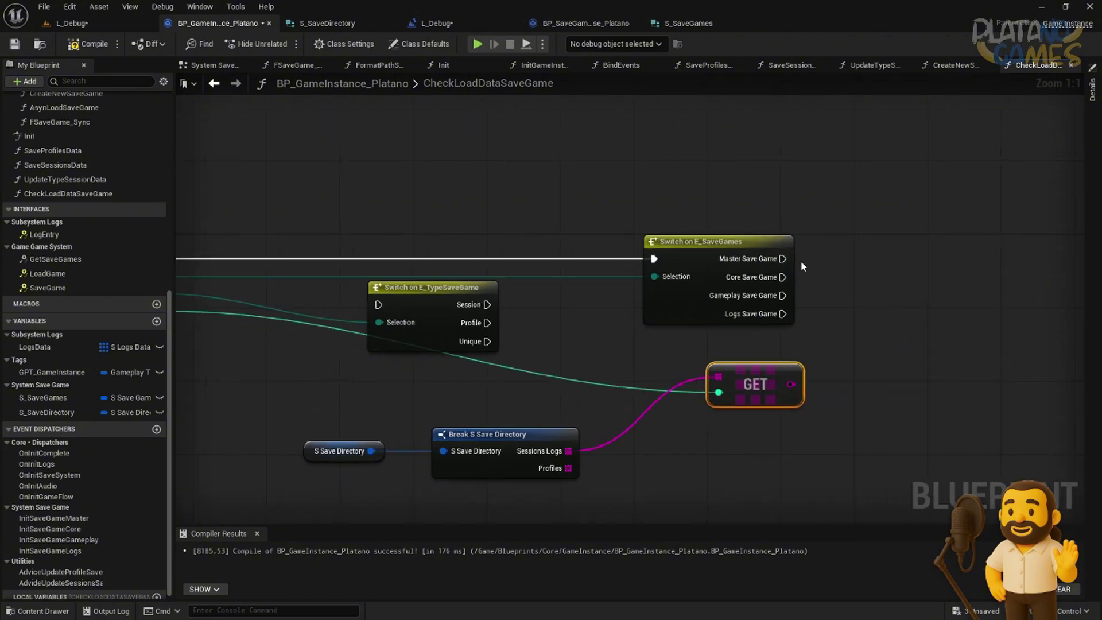
Step: Delete Switch on E_SaveGames and wire the entry execution into Switch on E_TypeSaveGame
left_click(653, 310)
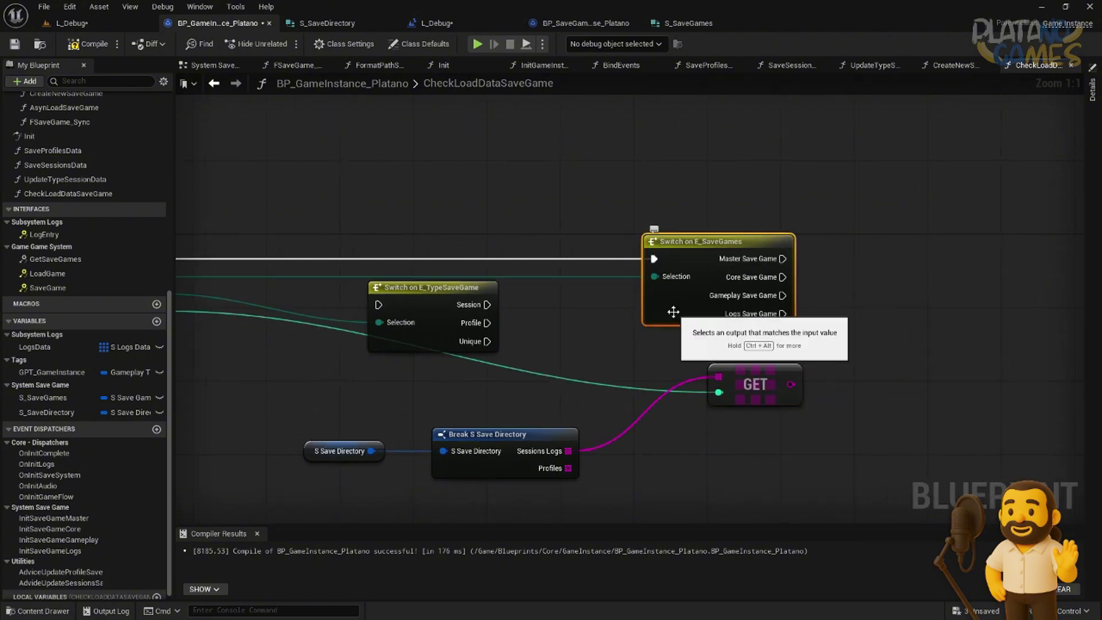
key("Delete")
mouse_move(769, 380)
left_mouse_down()
mouse_move(613, 380)
mouse_move(624, 380)
left_mouse_up()
right_click_drag(417, 370, 567, 365)
left_click_drag(580, 284, 615, 228)
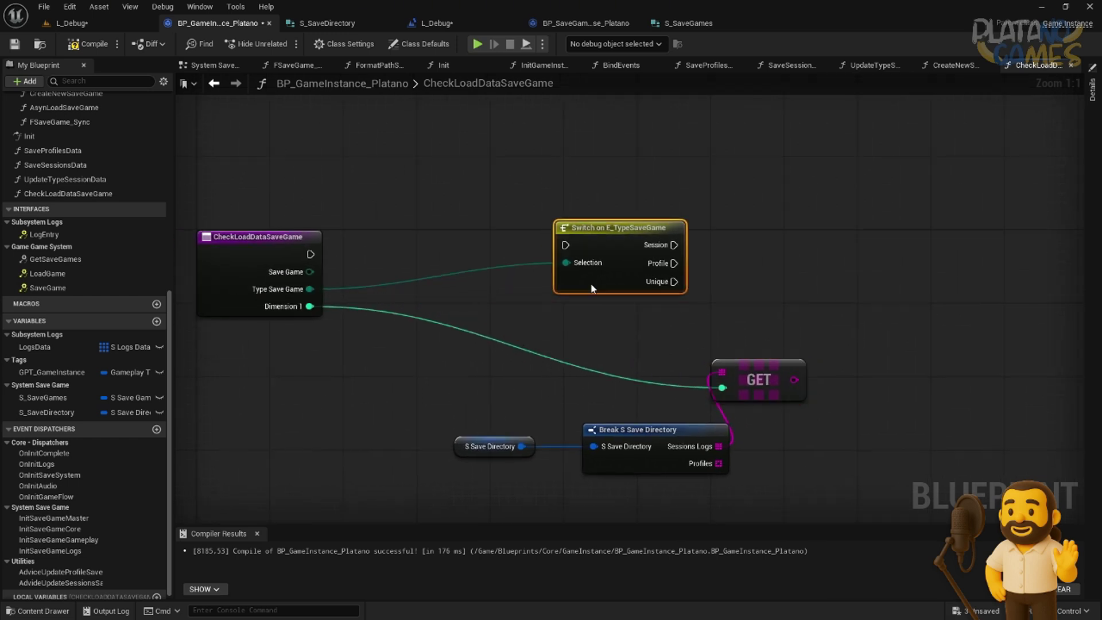
mouse_move(309, 254)
left_mouse_down()
mouse_move(566, 245)
mouse_move(546, 237)
left_mouse_up()
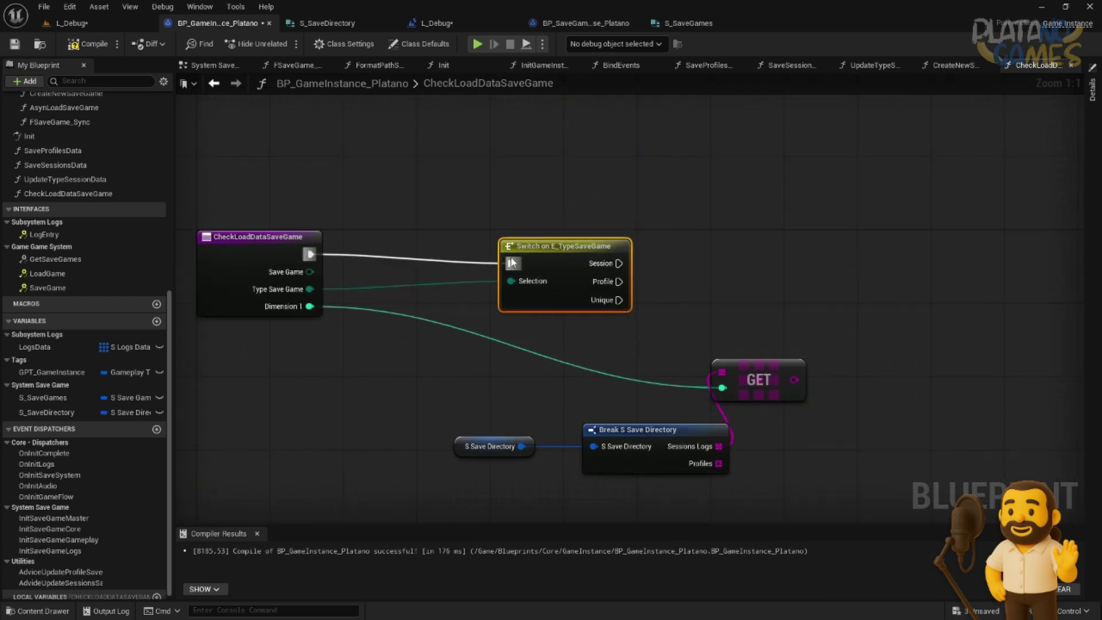
Step: Arrange the GET node neatly beside Break S Save Directory and the directory value
left_click_drag(752, 362, 754, 435)
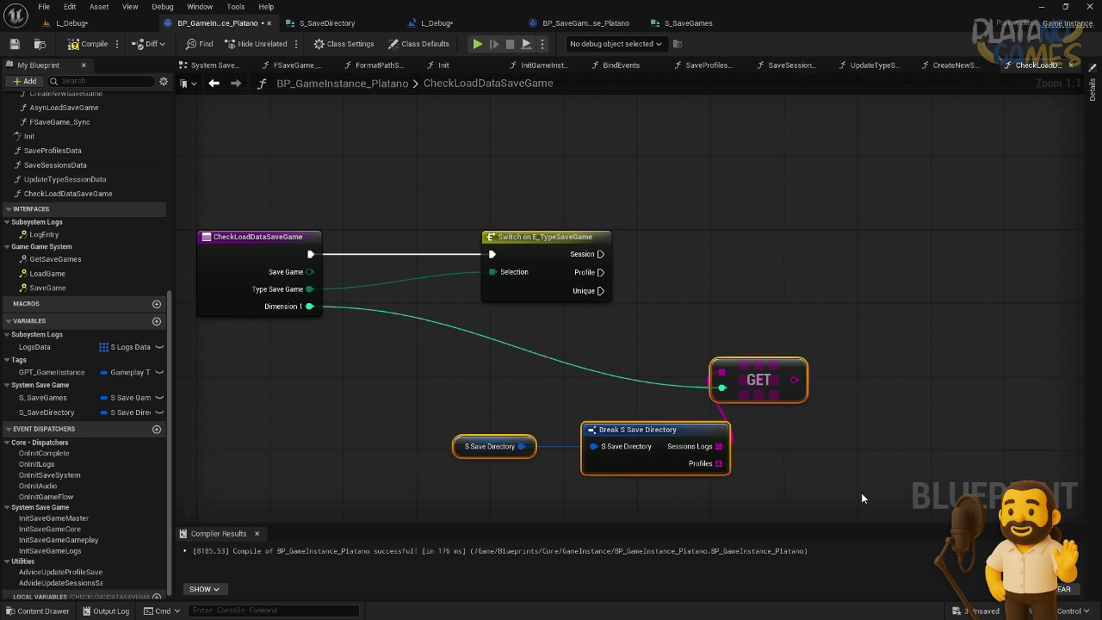
left_click_drag(843, 490, 459, 394)
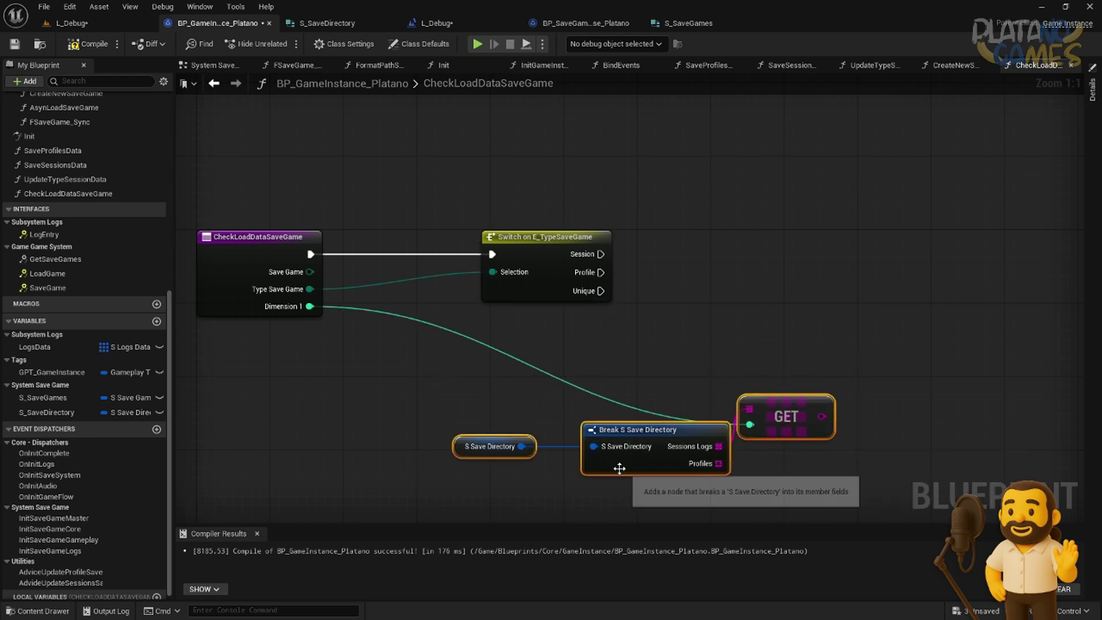
left_click_drag(620, 463, 492, 390)
left_click_drag(658, 337, 705, 335)
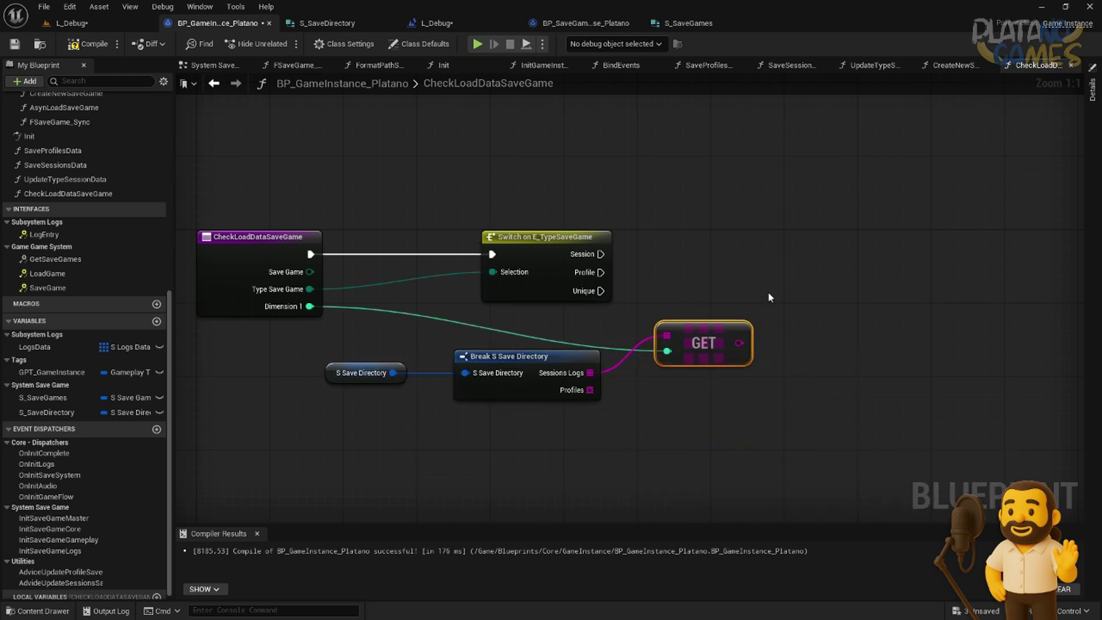
Step: Add a Return Node reached from the Session case, returning the GET result as Patch Save Game
right_click(794, 229)
type("return")
key("Return")
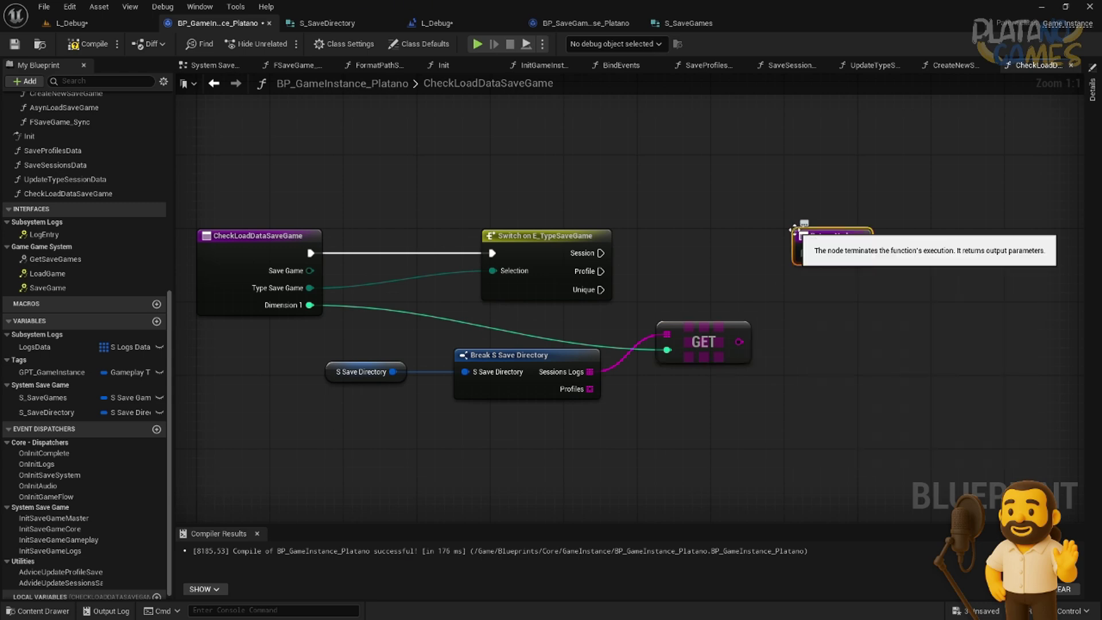
mouse_move(600, 253)
left_mouse_down()
mouse_move(802, 254)
mouse_move(932, 236)
left_mouse_up()
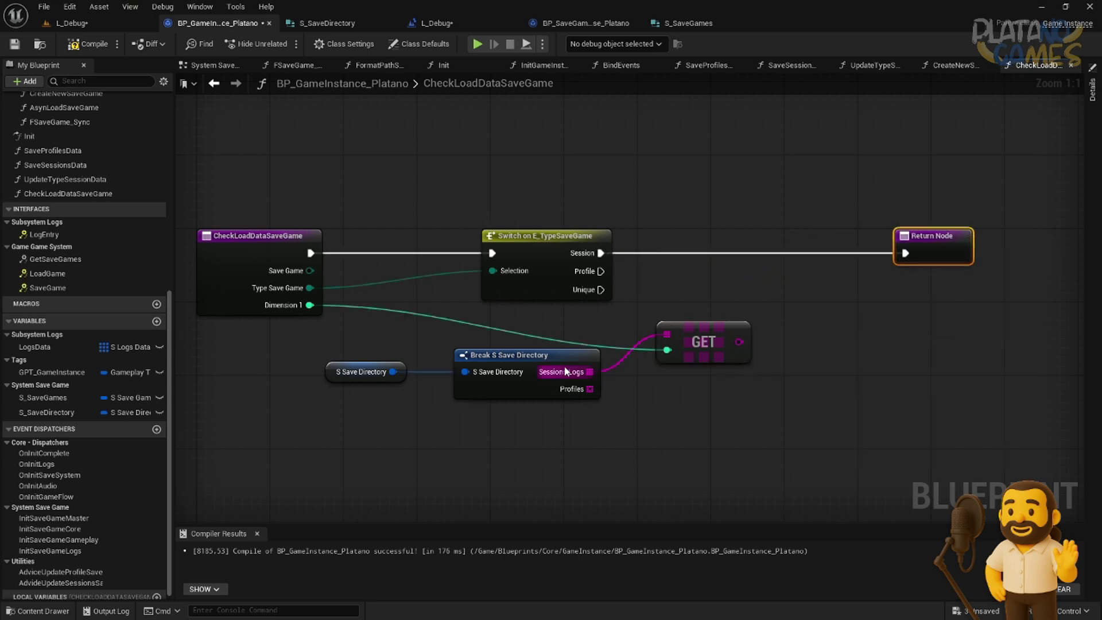
mouse_move(739, 341)
left_mouse_down()
mouse_move(852, 274)
mouse_move(929, 256)
left_mouse_up()
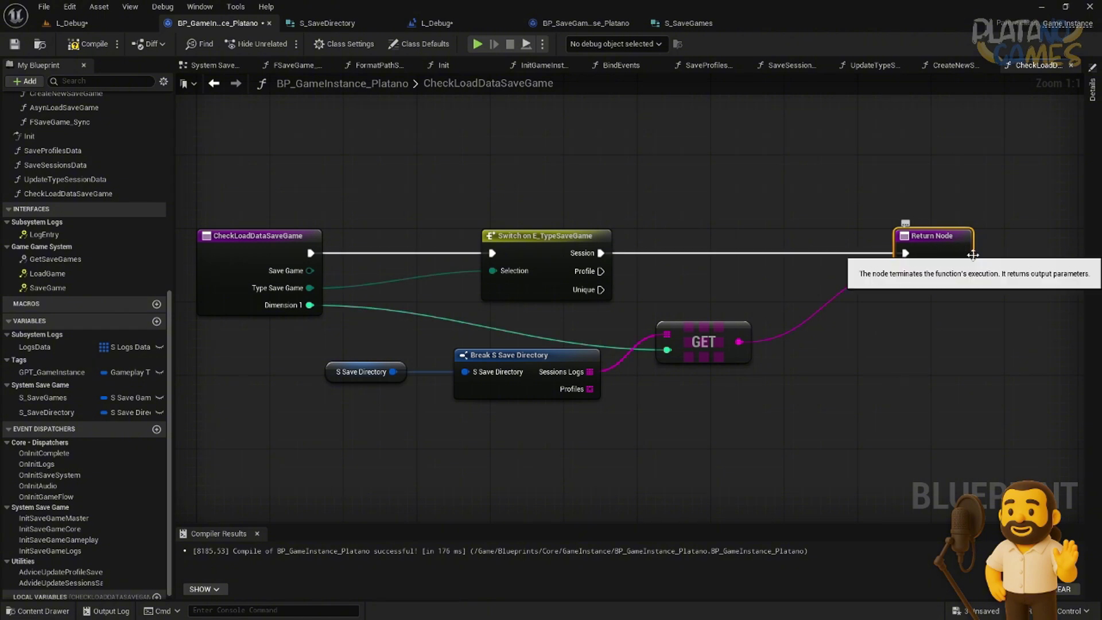
left_click(1092, 89)
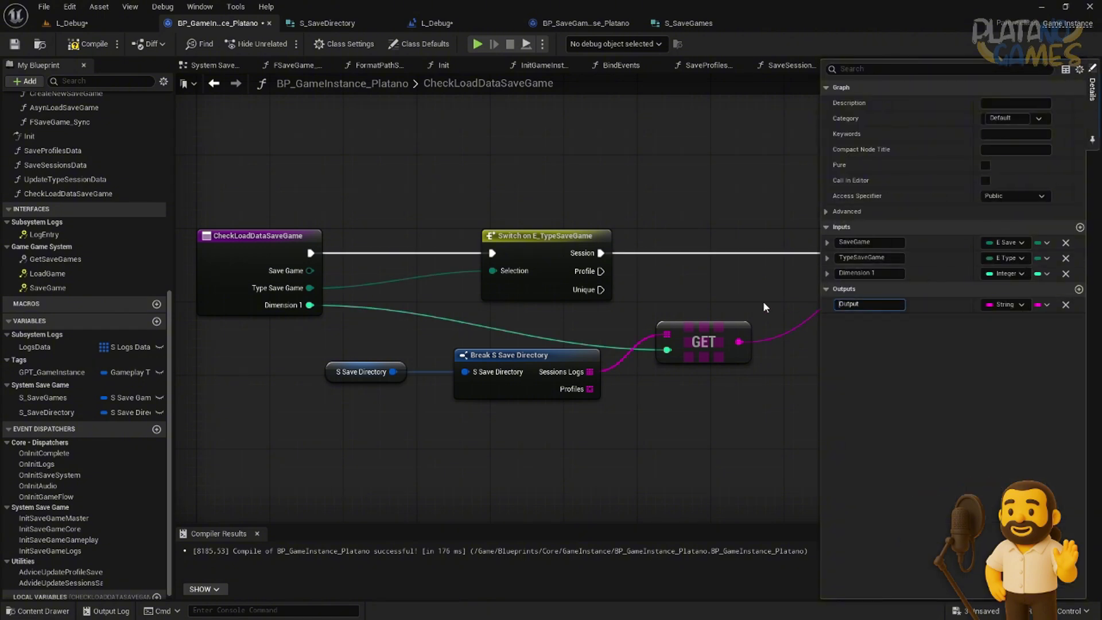
left_click(844, 304)
type("Patc")
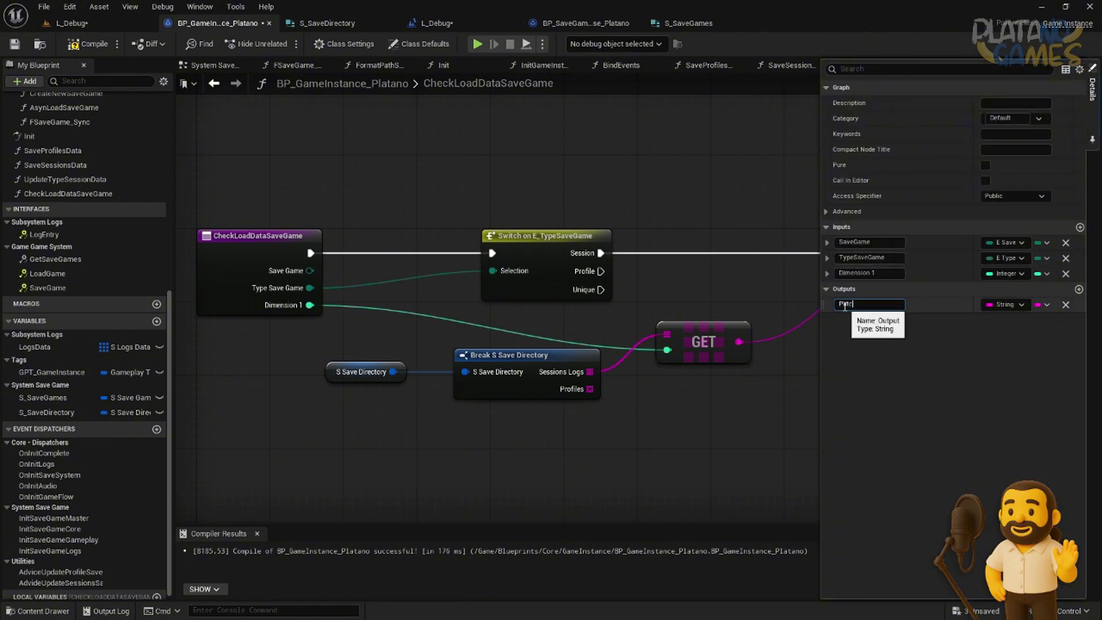
type("h Save Game")
key("Return")
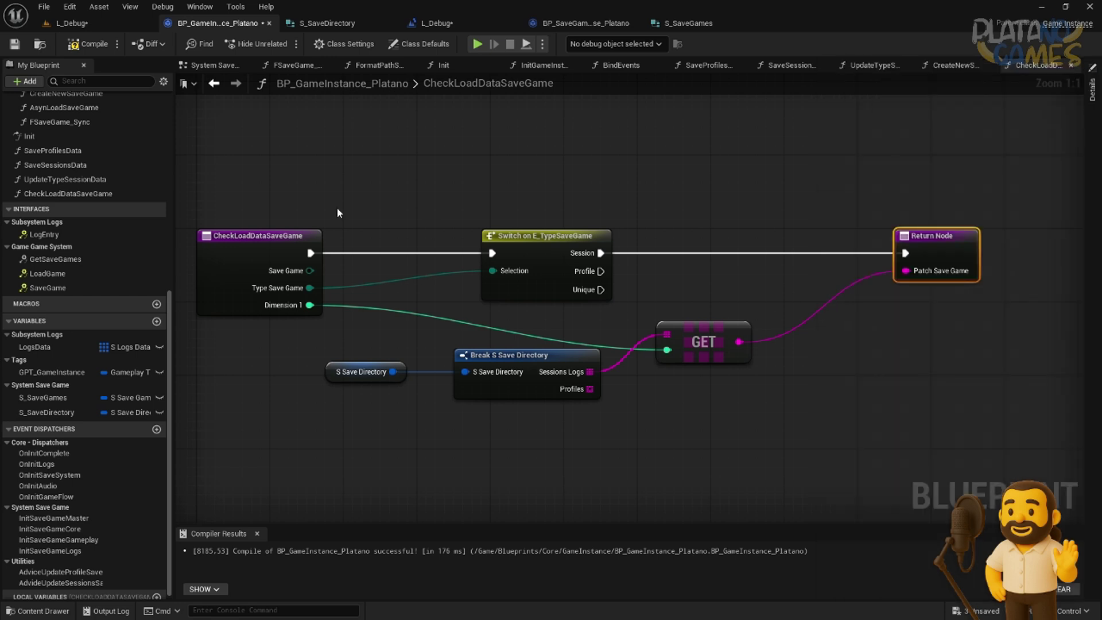
Step: Shift all the function's nodes right and down, then compile and save
left_click_drag(198, 175, 970, 451)
right_click_drag(795, 431, 831, 438)
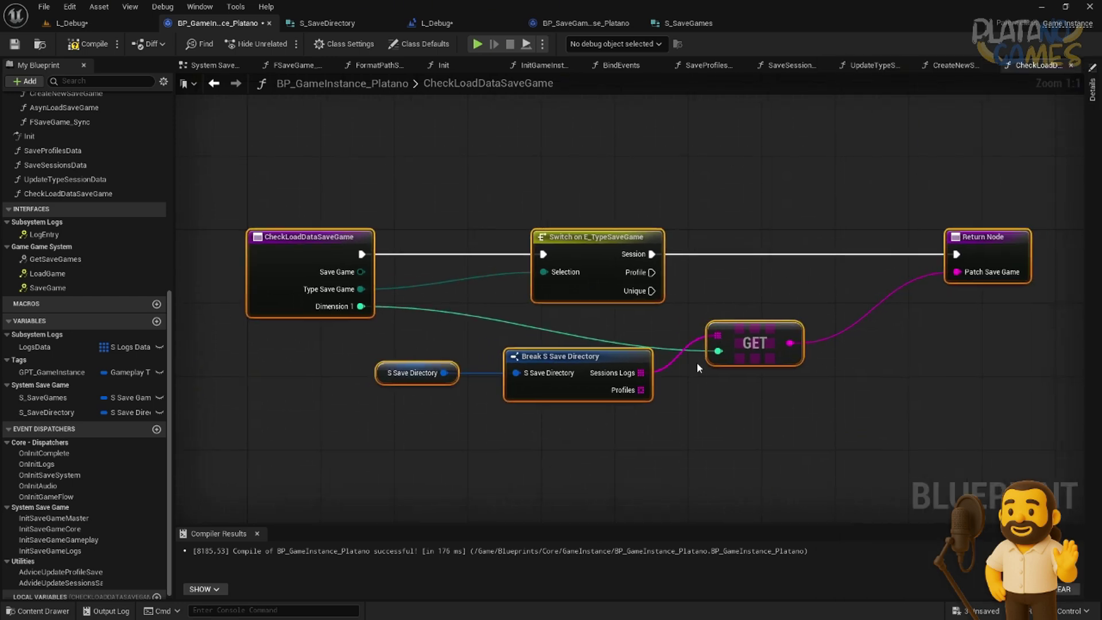
left_click(87, 44)
left_click(22, 48)
Step: Save all modified content with Ctrl+Shift+S, confirming the Save Content prompt
scroll(447, 215, "down", 1)
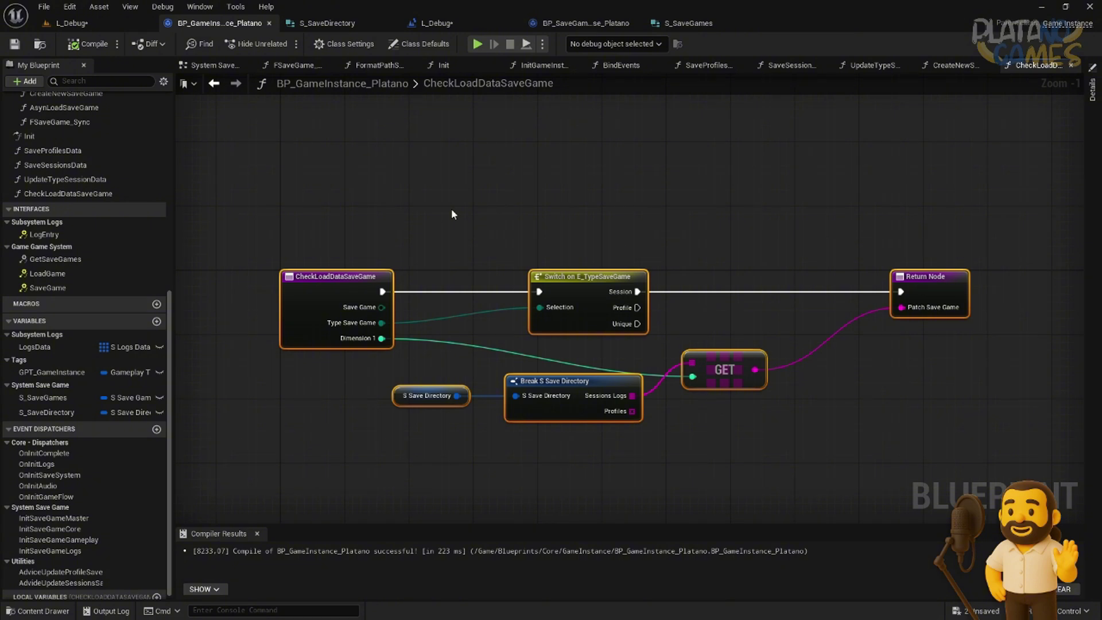
scroll(452, 214, "down", 1)
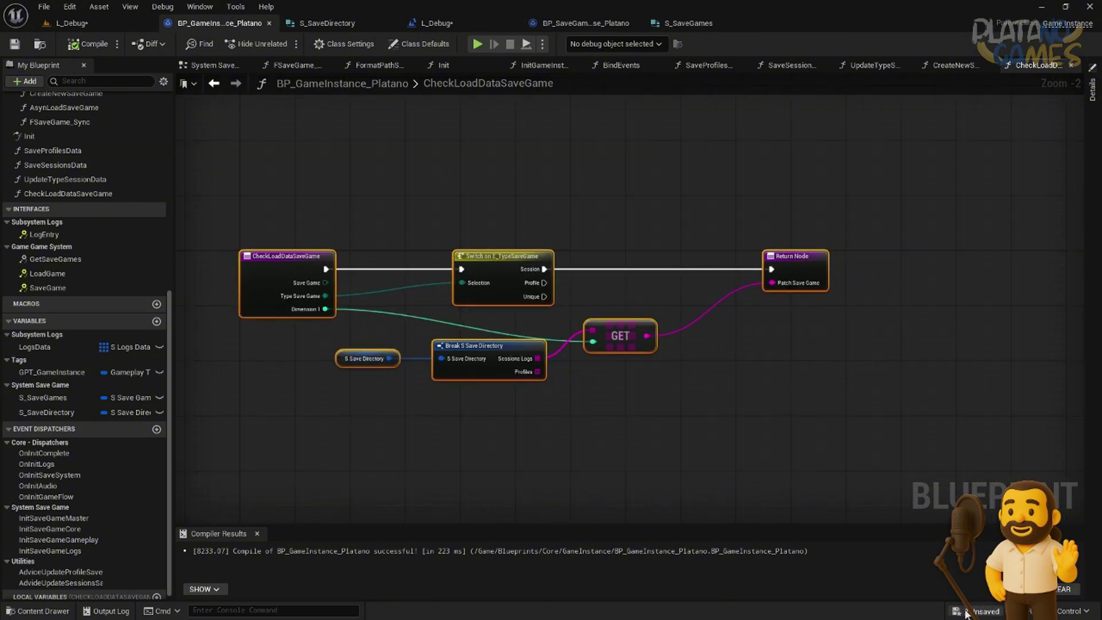
key("ctrl+shift+s")
left_click(623, 446)
mouse_move(591, 403)
right_mouse_down()
mouse_move(711, 421)
mouse_move(738, 392)
right_mouse_up()
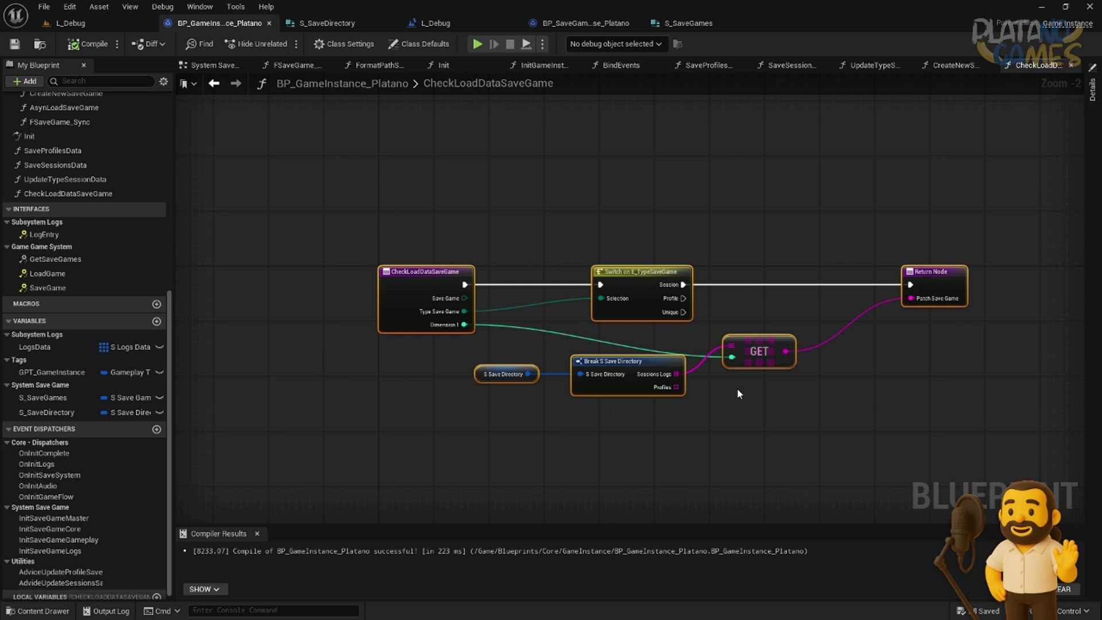
right_click_drag(737, 388, 682, 348)
scroll(165, 340, "up", 3)
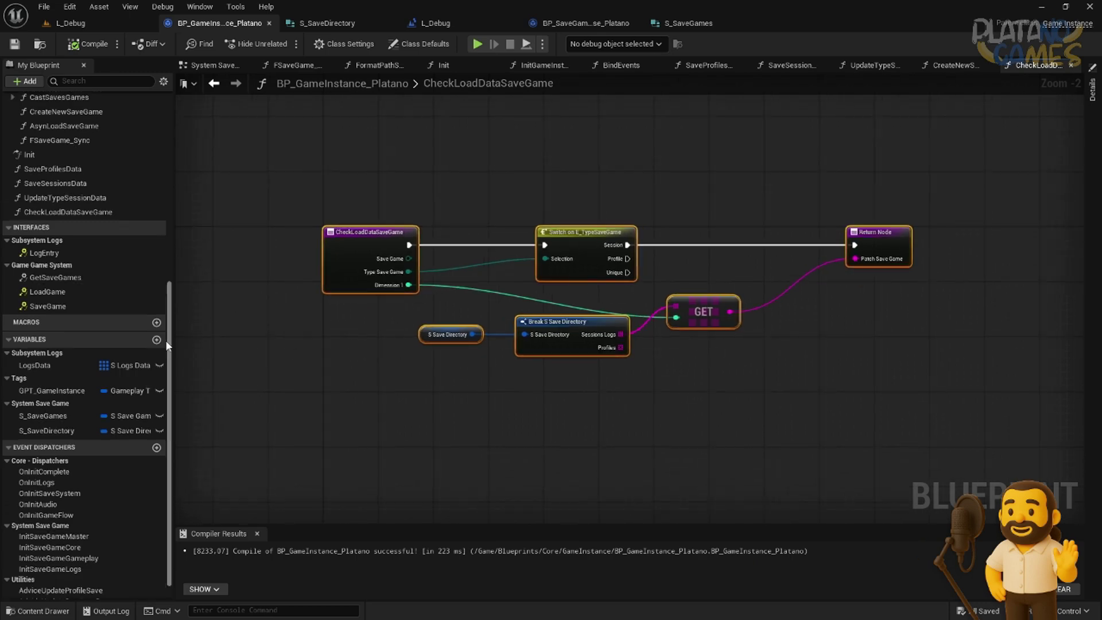
scroll(81, 400, "up", 2)
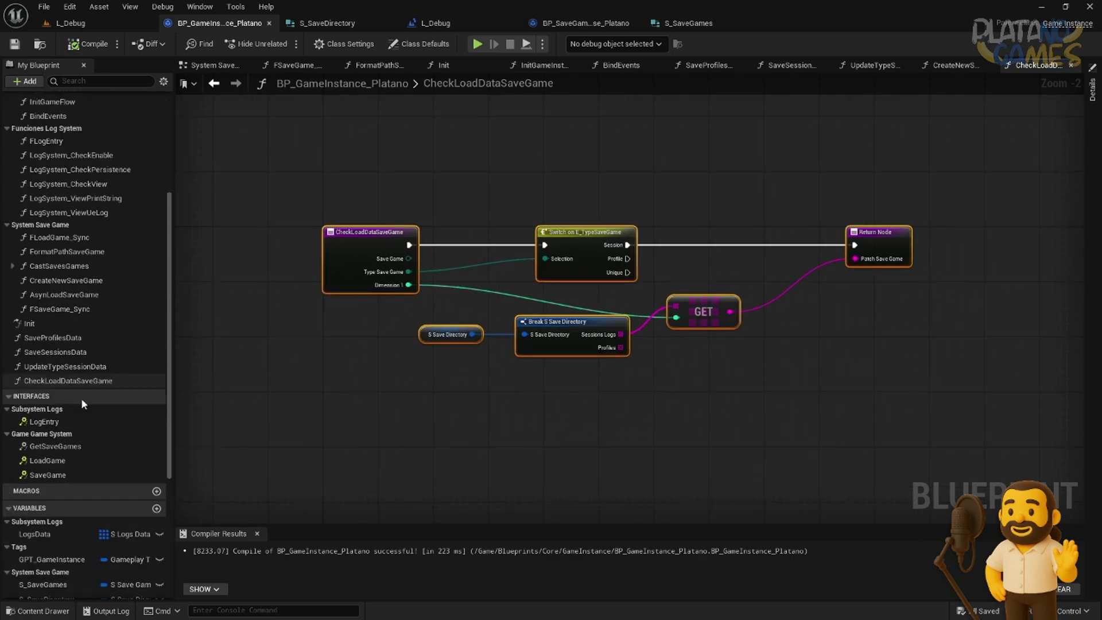
scroll(81, 398, "down", 8)
scroll(81, 398, "down", 1)
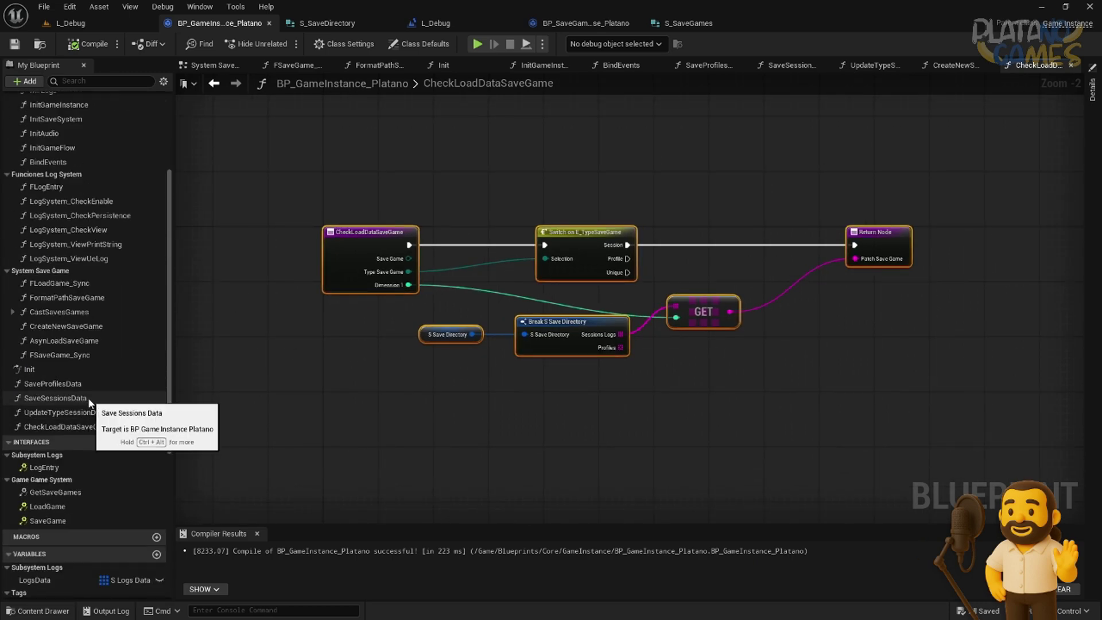
scroll(81, 398, "up", 3)
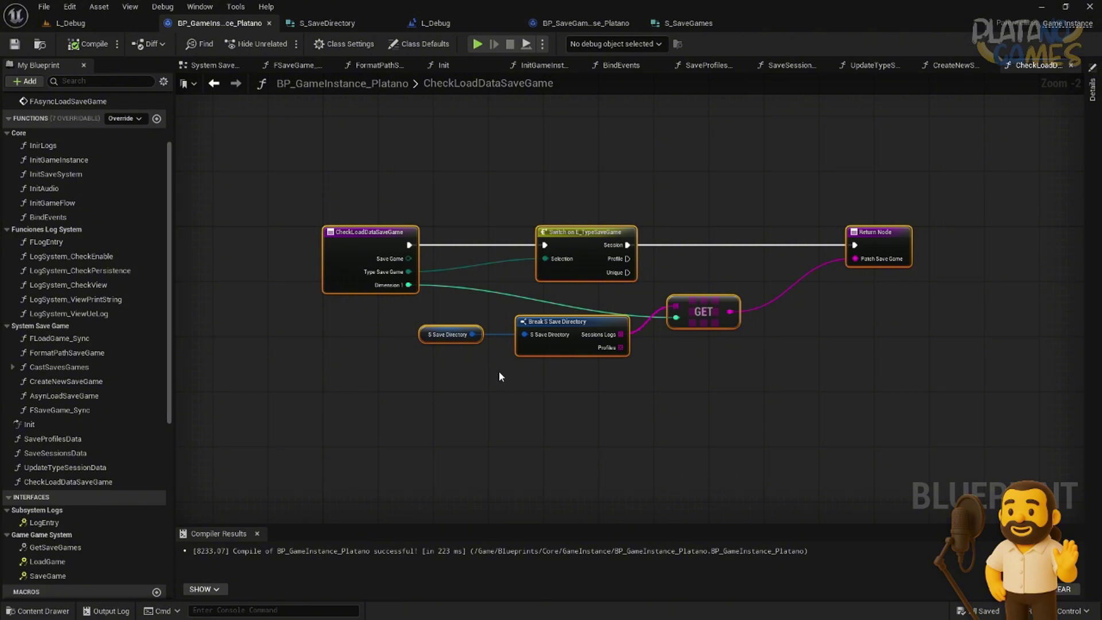
Step: Move the GET, Return Node and S Save Directory nodes up to make room below
right_click_drag(498, 377, 467, 390)
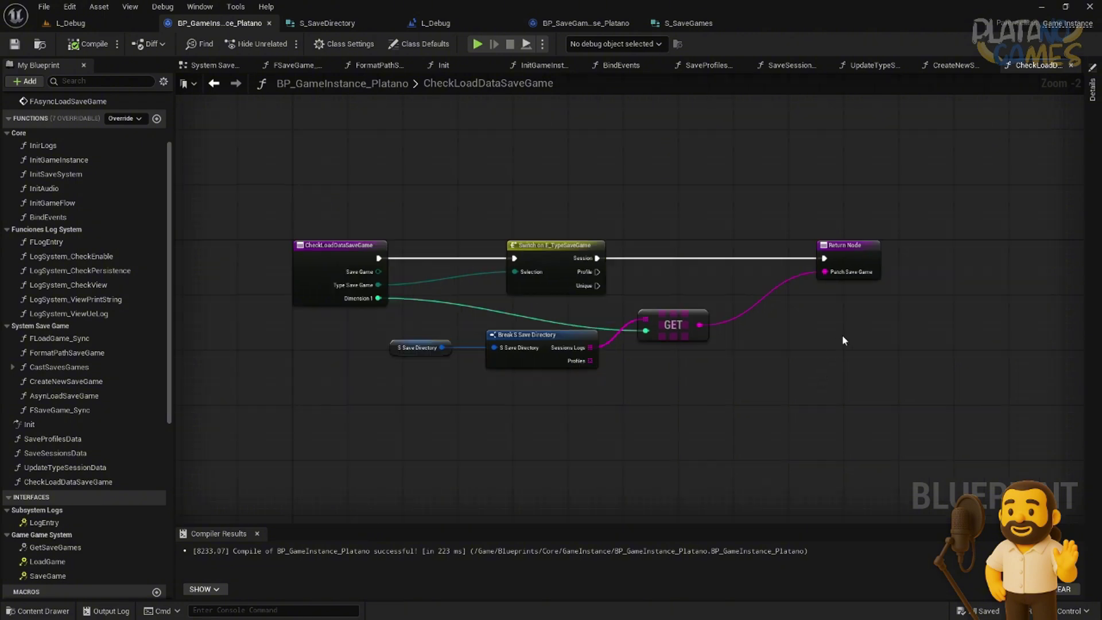
left_click_drag(884, 350, 657, 235)
left_click_drag(602, 327, 458, 367, "shift")
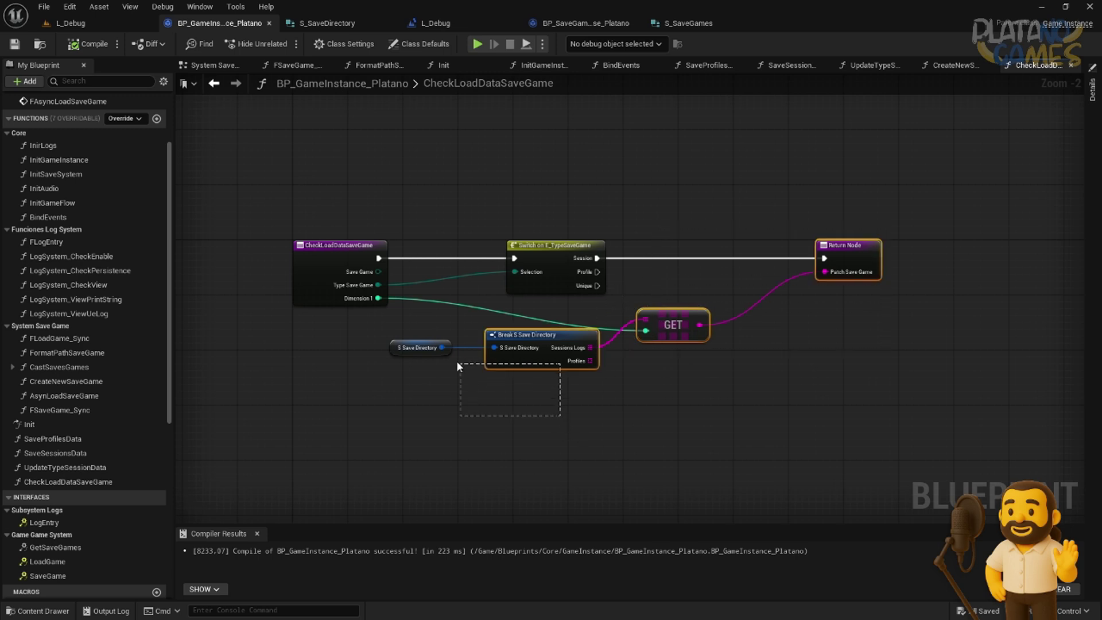
left_click_drag(530, 366, 627, 208)
left_click(768, 223)
right_click_drag(768, 222, 668, 263)
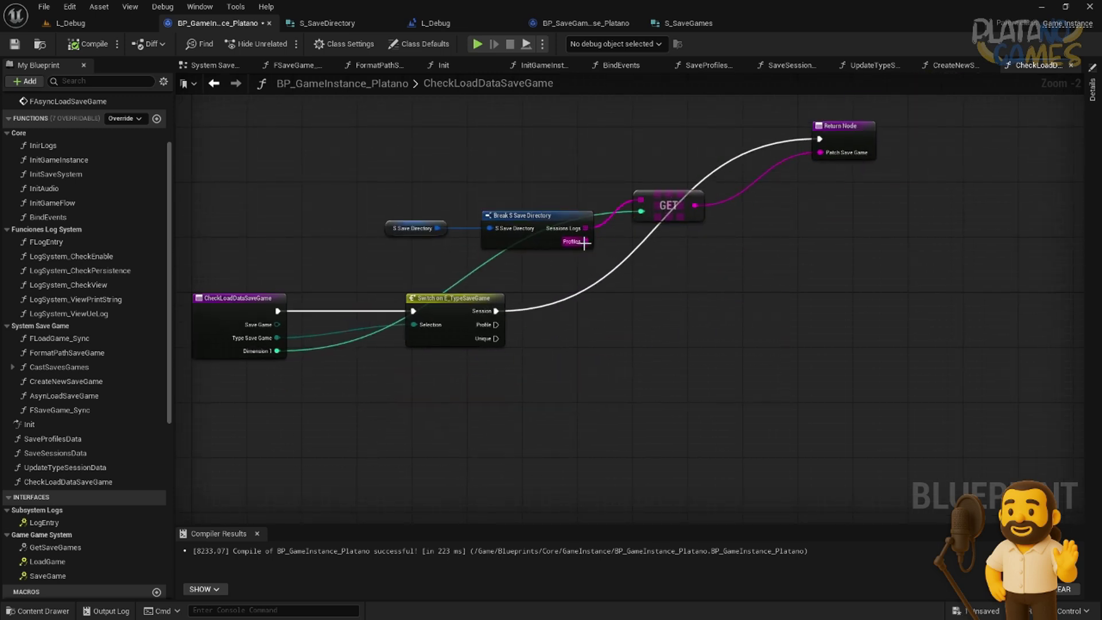
Step: Add a GET node fed by Break S Save Directory's Profiles array
left_click_drag(586, 242, 683, 332)
type("get a")
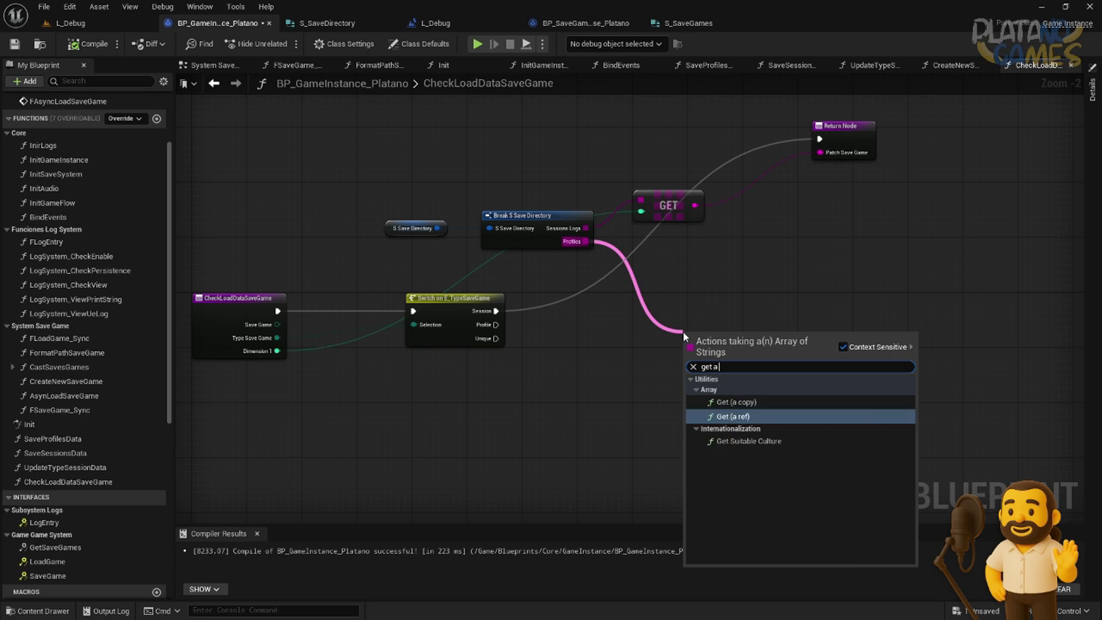
key("Return")
scroll(499, 344, "up", 1)
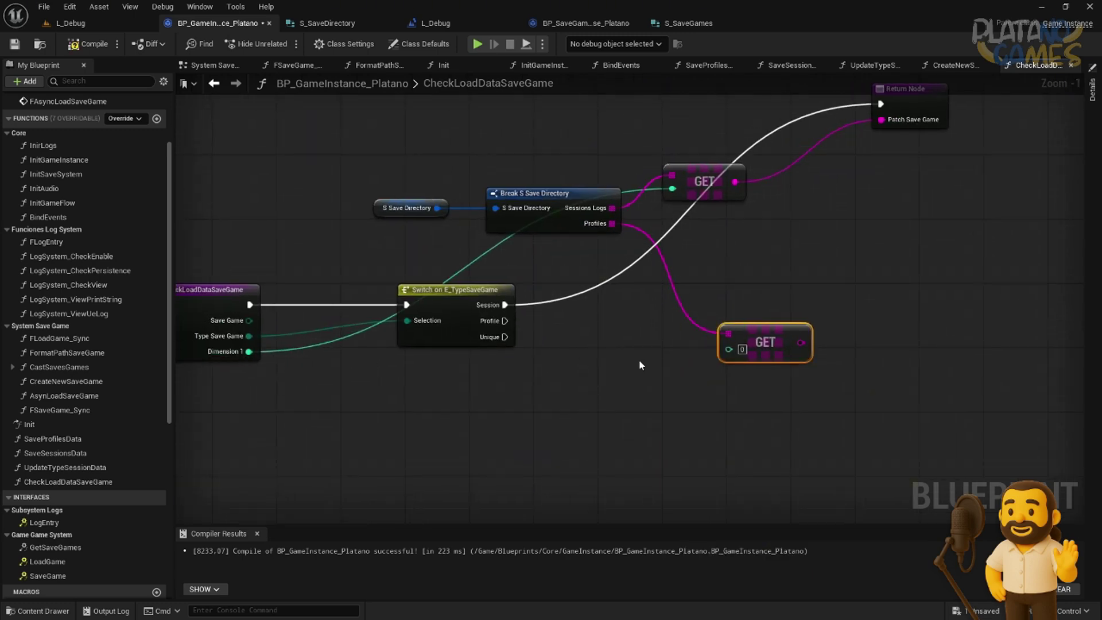
left_click(378, 422)
left_click(208, 289)
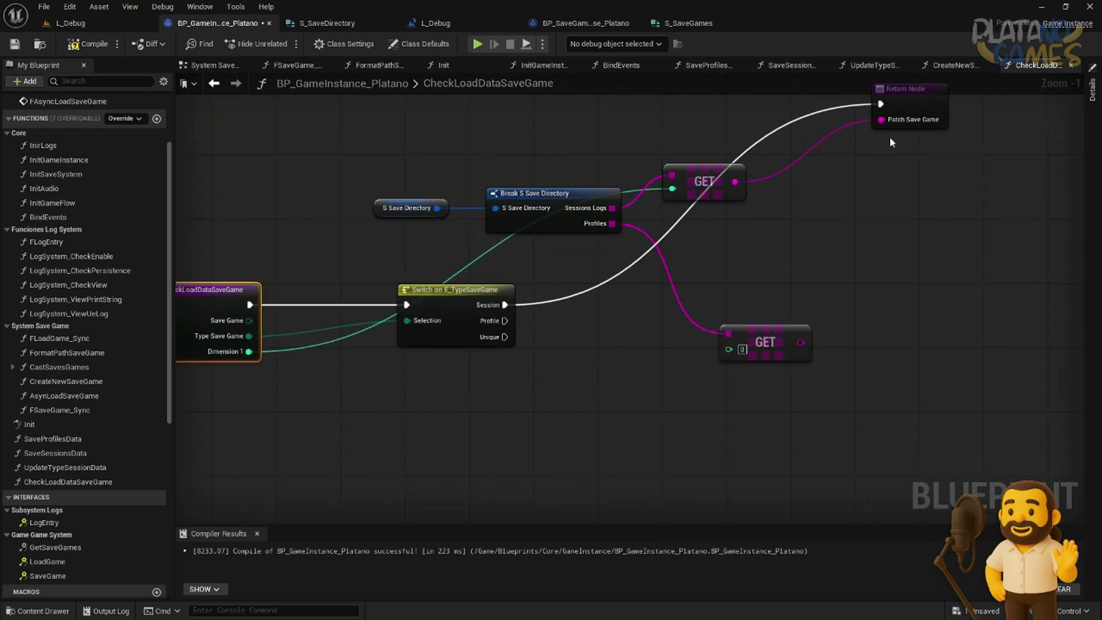
Step: Rename the CheckLoadDataSaveGame entry node's Dimension 1 input to Index in Details
left_click(1091, 92)
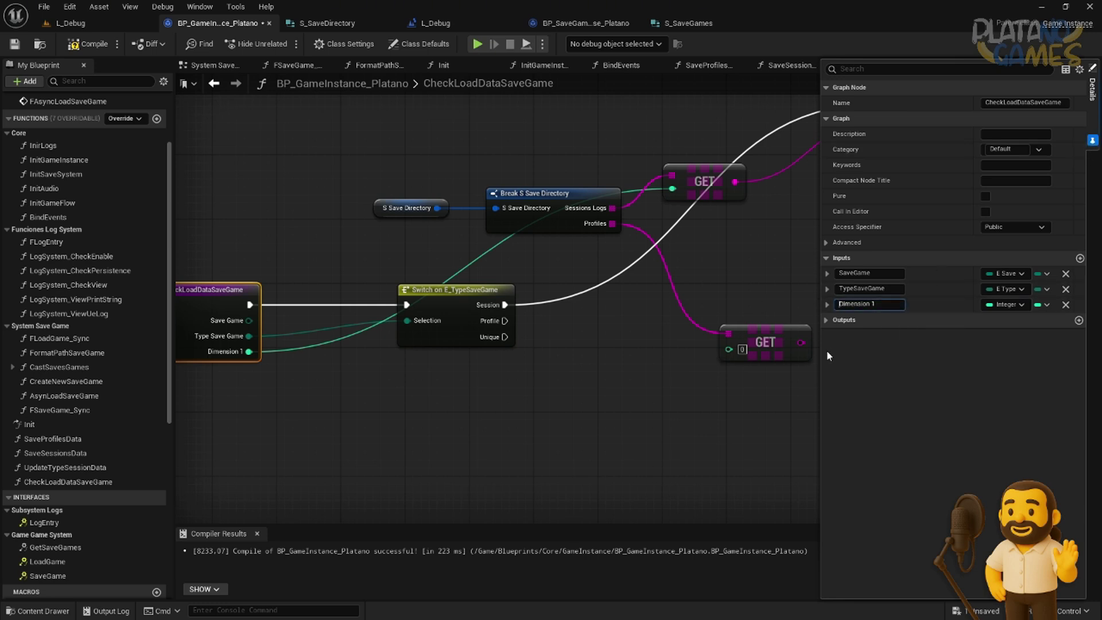
key("BackSpace")
key("Return")
left_click_drag(729, 349, 599, 422)
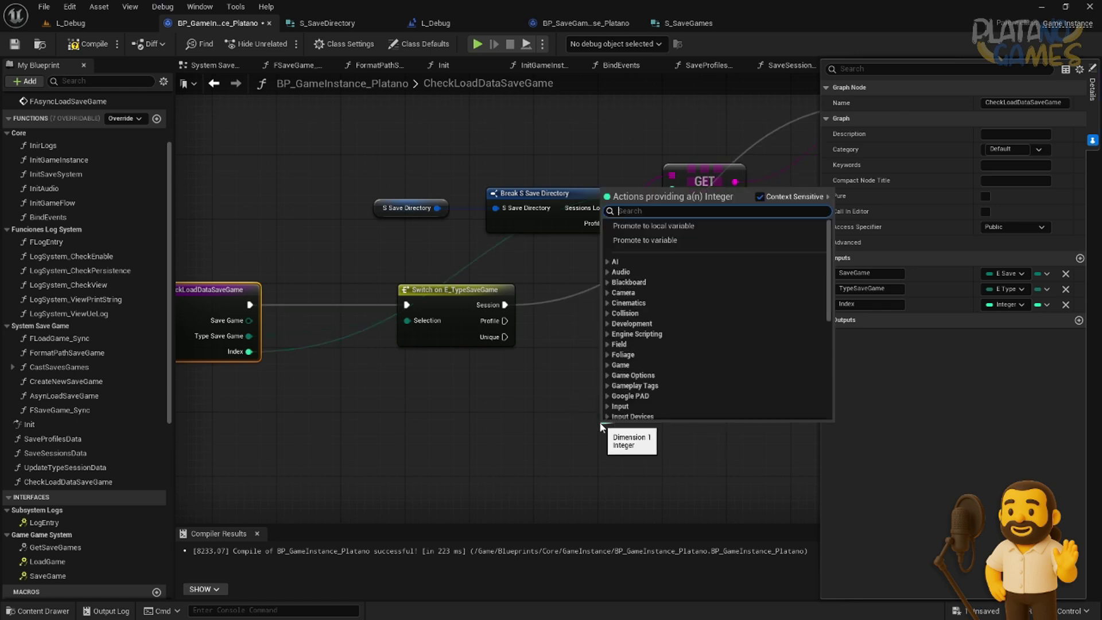
Step: Wire separate Index getter nodes into the index pins of both GET nodes
type("index")
key("Return")
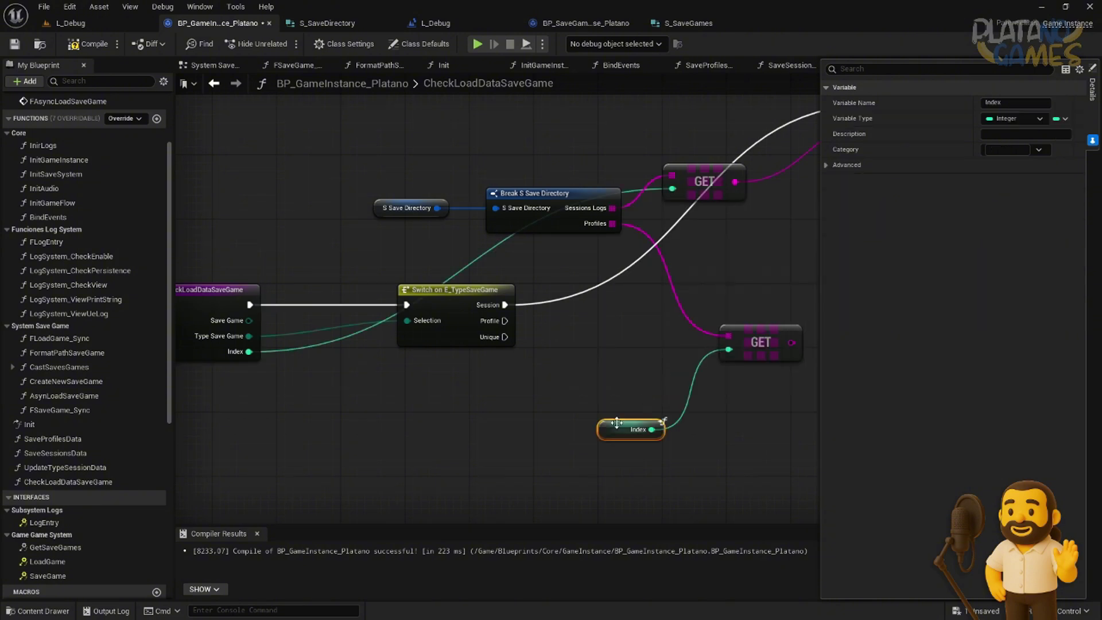
left_click_drag(616, 423, 641, 383)
right_click_drag(676, 174, 648, 266)
left_click_drag(645, 280, 534, 214)
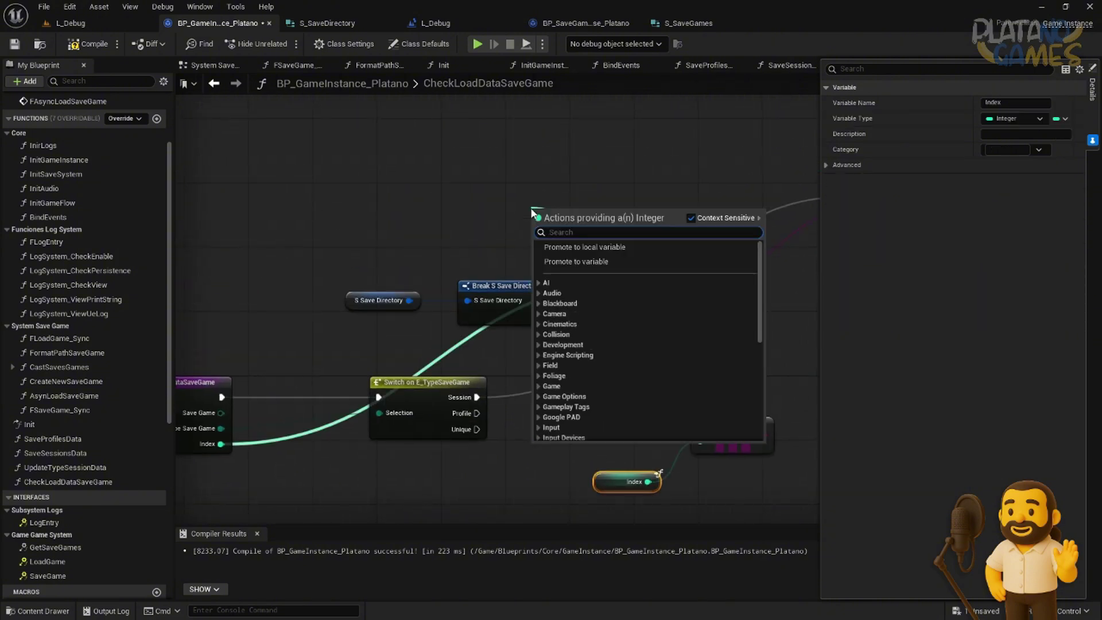
type("index")
left_click(559, 429)
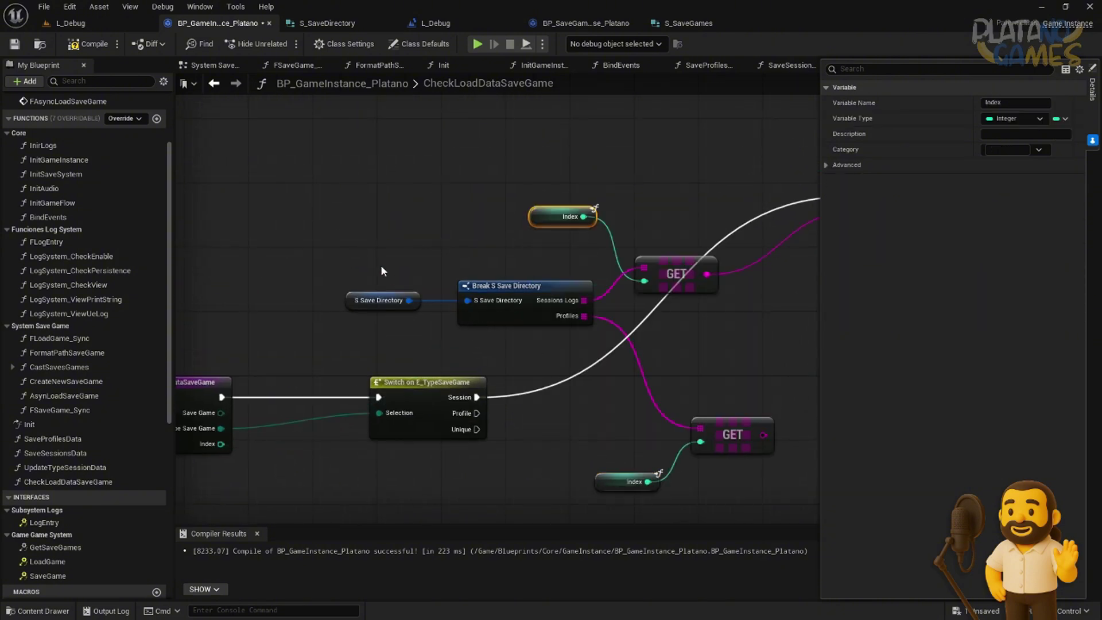
Step: Arrange the directory nodes, Index getters and Profiles GET beneath the Session Logs GET
left_click(383, 269)
left_click_drag(562, 216, 563, 256)
mouse_move(359, 259)
left_mouse_down()
mouse_move(505, 340)
mouse_move(391, 322)
left_mouse_up()
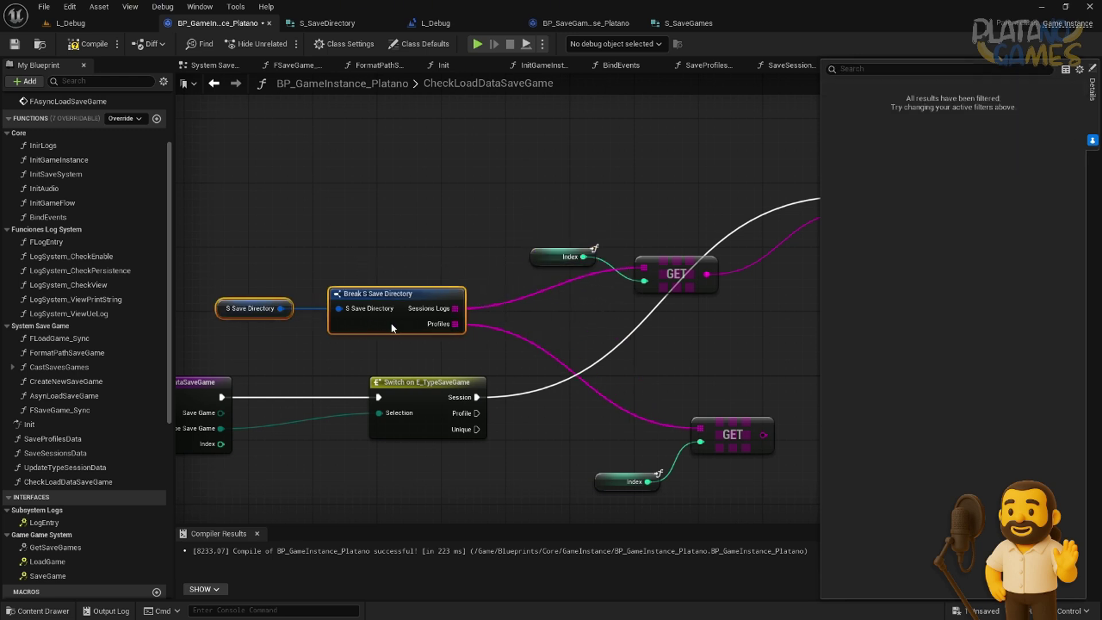
left_click_drag(565, 256, 582, 304)
right_click_drag(711, 449, 599, 374)
mouse_move(600, 373)
left_mouse_down()
mouse_move(595, 347)
mouse_move(553, 347)
left_mouse_up()
left_click_drag(501, 409, 444, 385)
left_click(556, 389)
right_click_drag(556, 389, 498, 398)
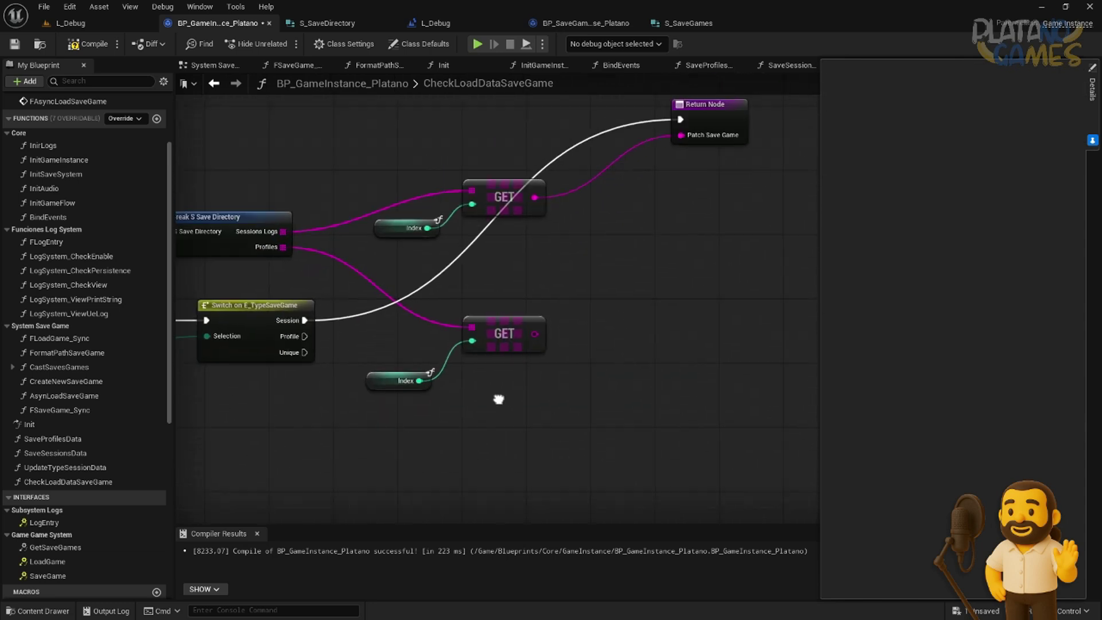
left_click(710, 109)
Step: Duplicate the Return Node, wire the Profile case and Profiles GET result into it, then compile and save
key("ctrl+c")
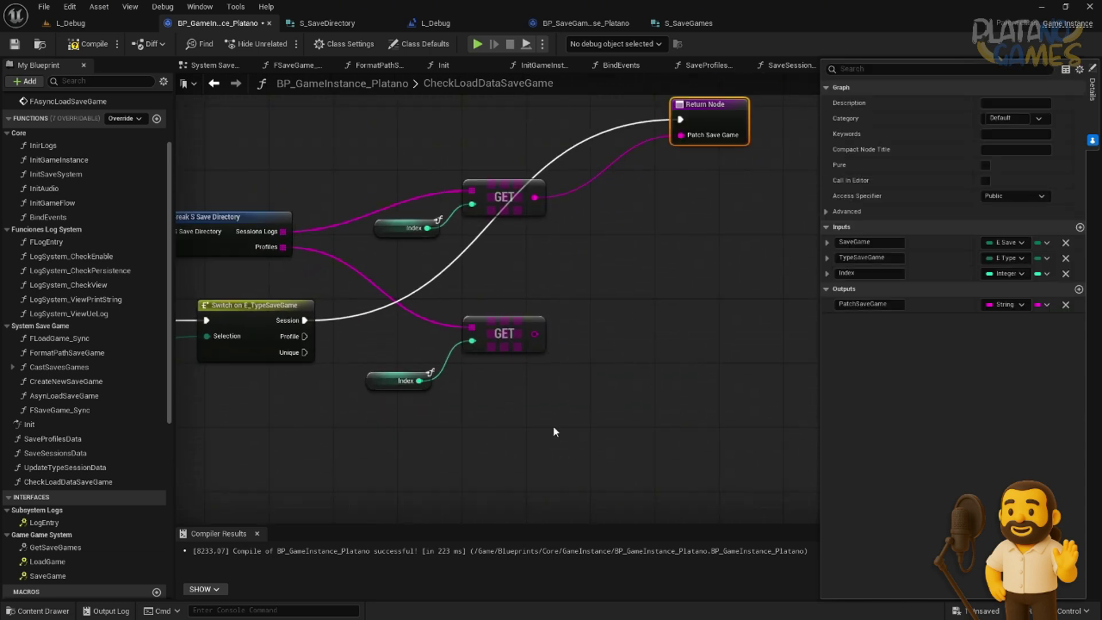
key("ctrl+v")
mouse_move(305, 336)
left_mouse_down()
mouse_move(602, 448)
mouse_move(607, 417)
mouse_move(711, 372)
left_mouse_up()
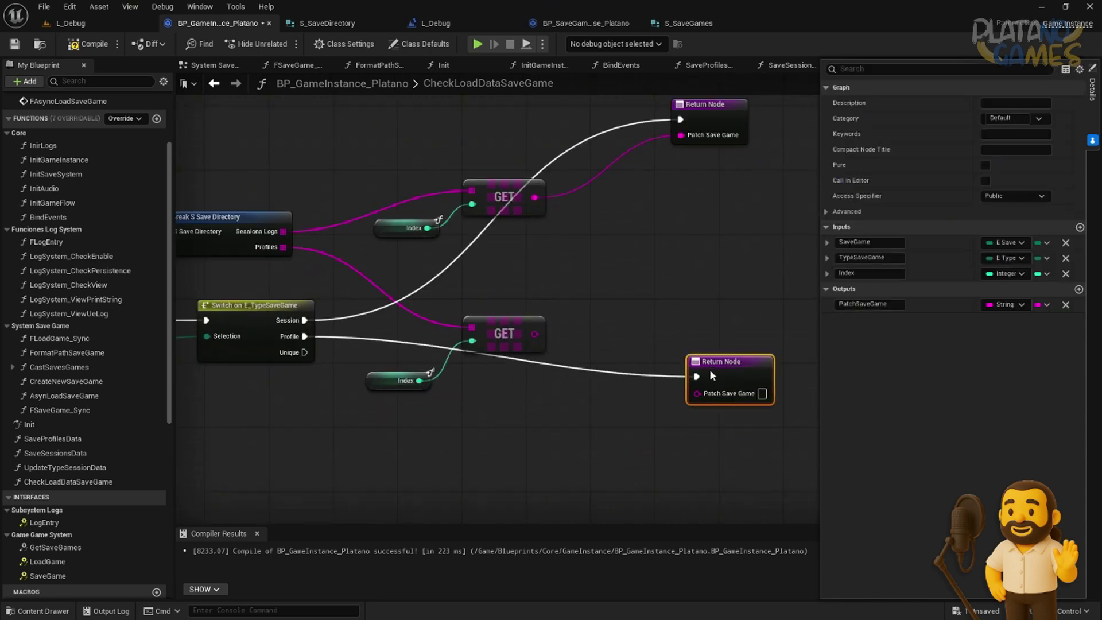
mouse_move(516, 330)
left_mouse_down()
mouse_move(524, 402)
mouse_move(728, 395)
left_mouse_up()
key("Home")
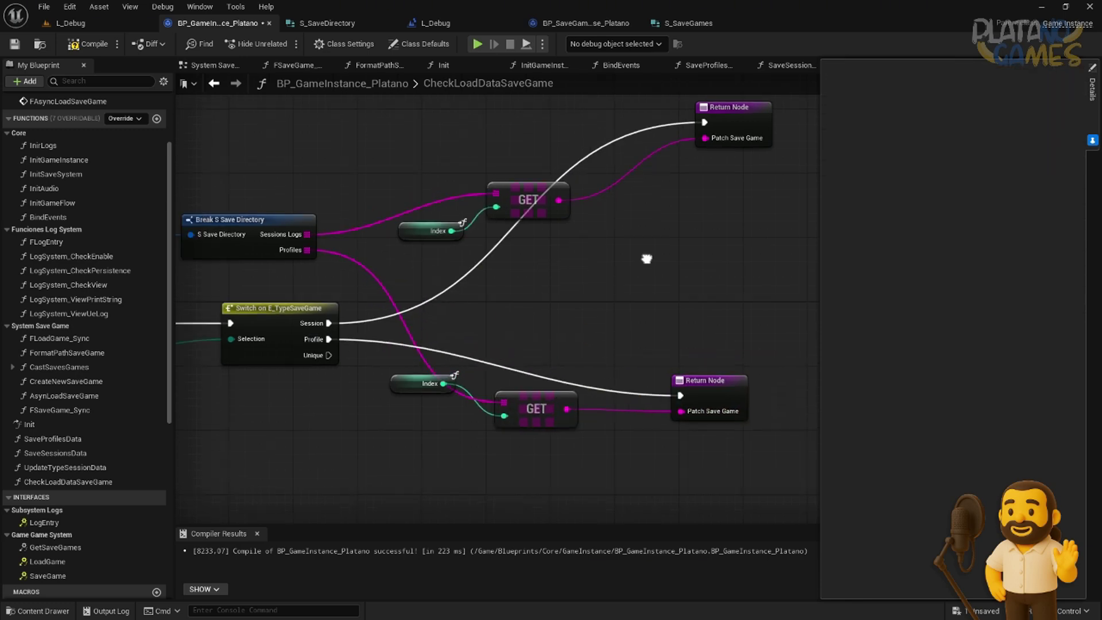
left_click(87, 43)
left_click(14, 43)
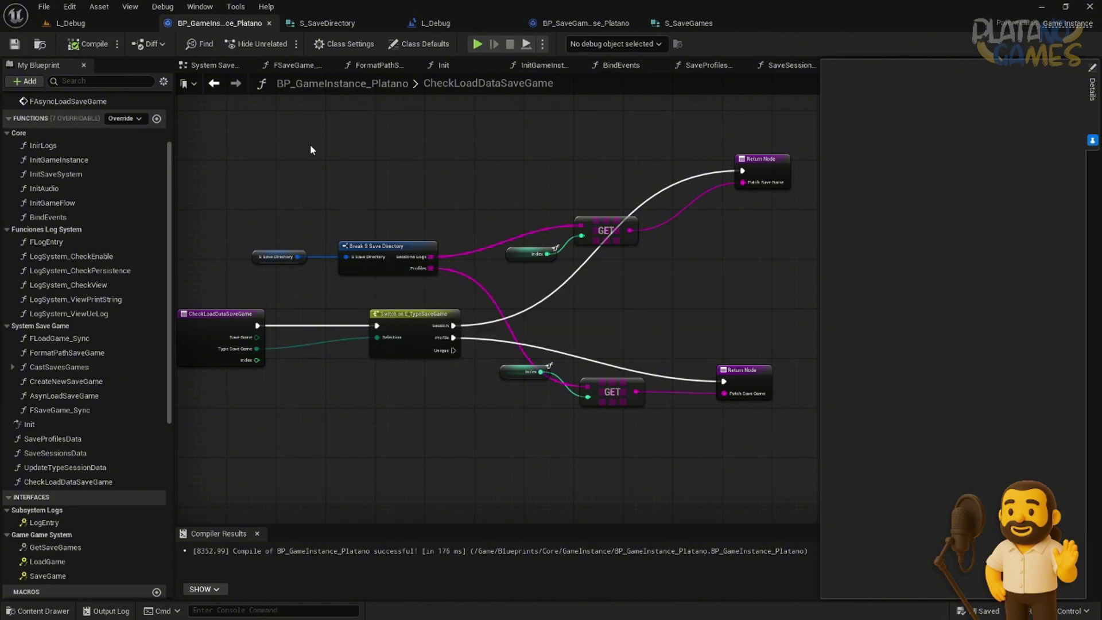
Step: Feed a Type Save Game getter into the switch's Selection pin
scroll(380, 332, "up", 2)
scroll(488, 327, "up", 1)
left_click_drag(503, 317, 393, 376)
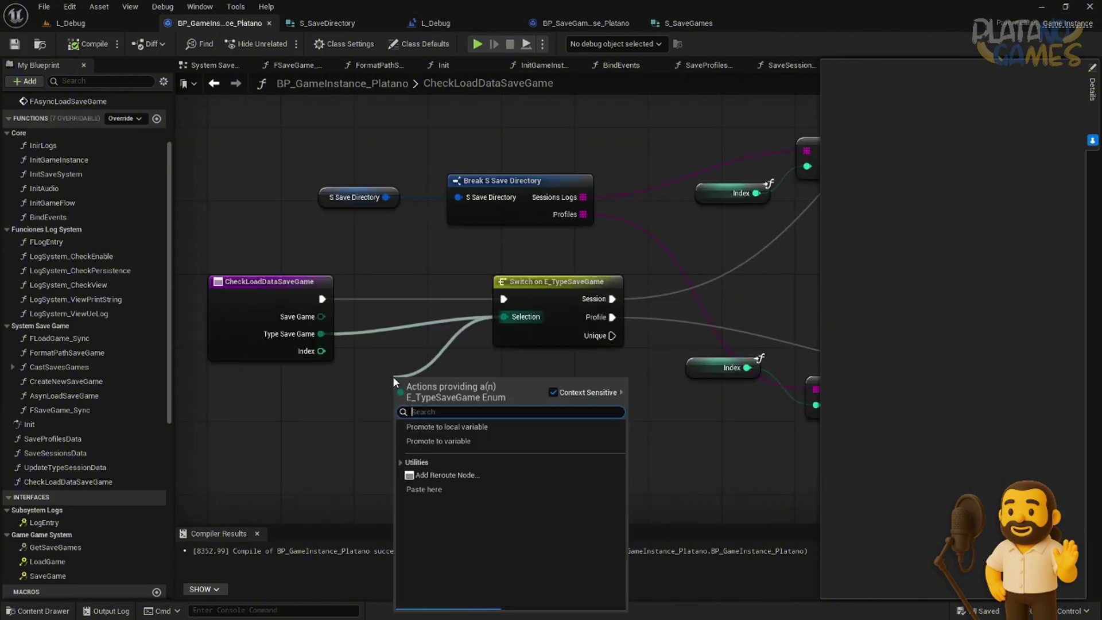
type("type")
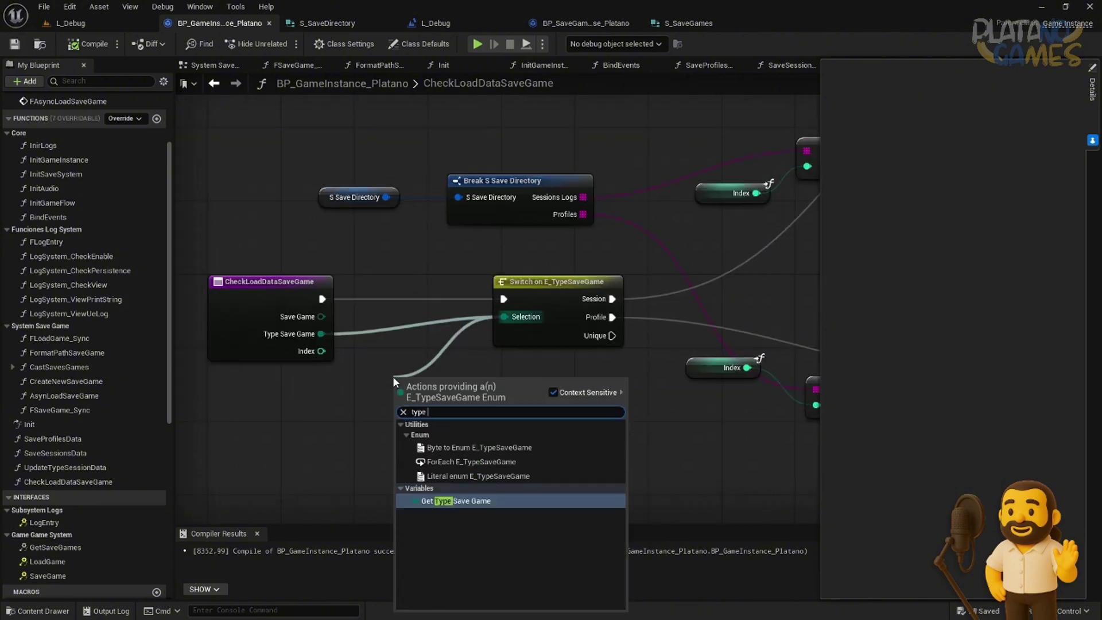
key("Return")
Step: Line up the upper Return Node beside its GET, hide Details, and recompile
scroll(390, 370, "down", 2)
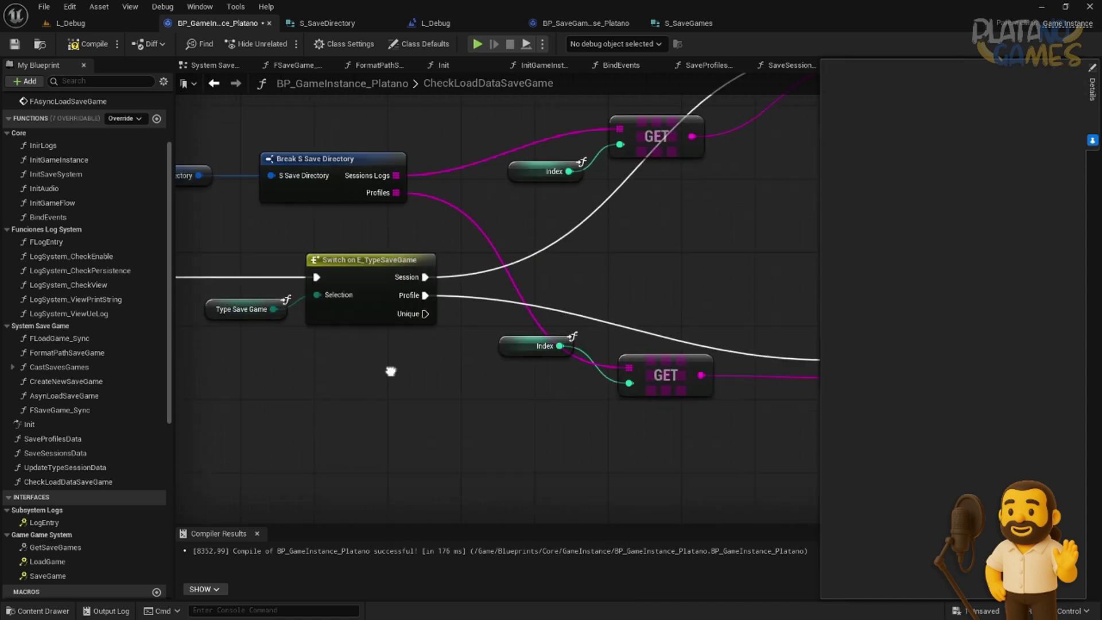
mouse_move(389, 369)
right_mouse_down()
mouse_move(547, 297)
mouse_move(677, 331)
right_mouse_up()
left_click(1088, 144)
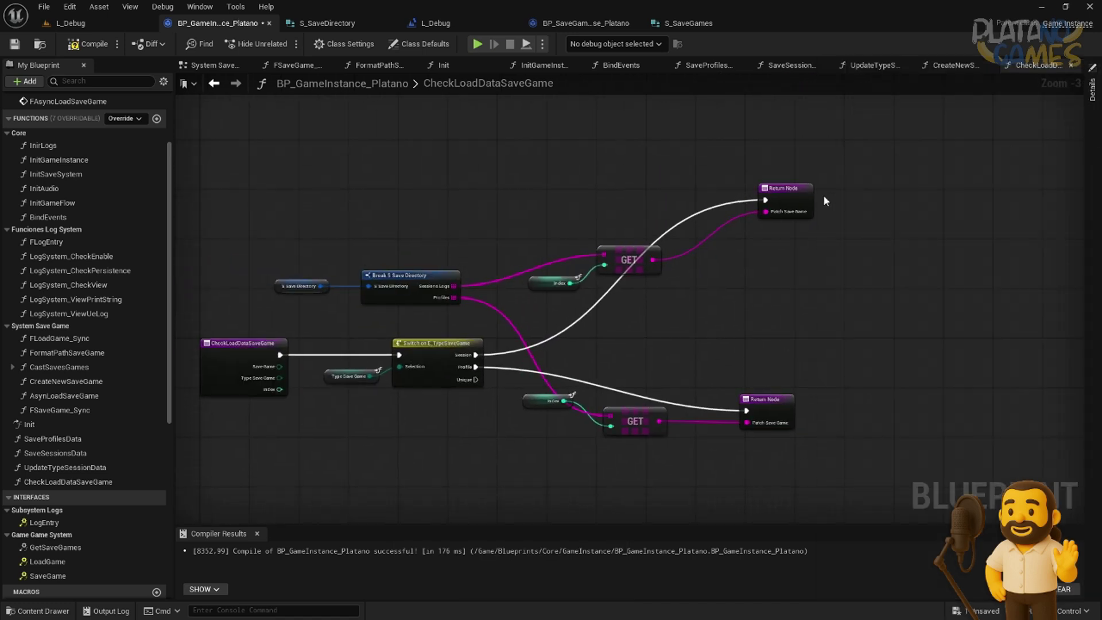
left_click_drag(894, 236, 881, 336)
right_click_drag(882, 341, 836, 299)
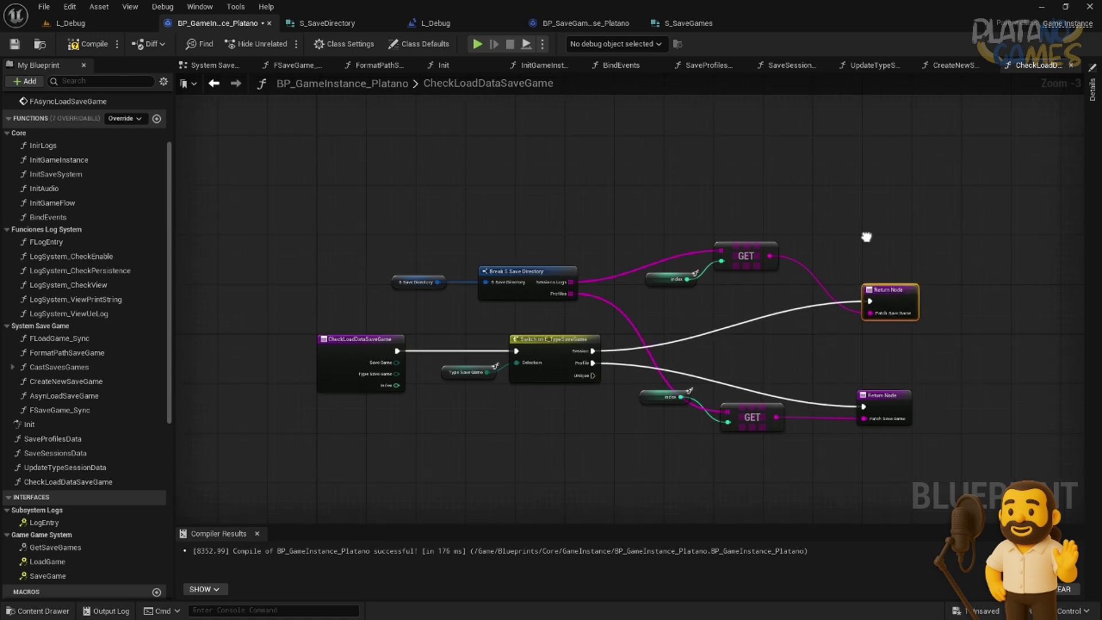
left_click(89, 44)
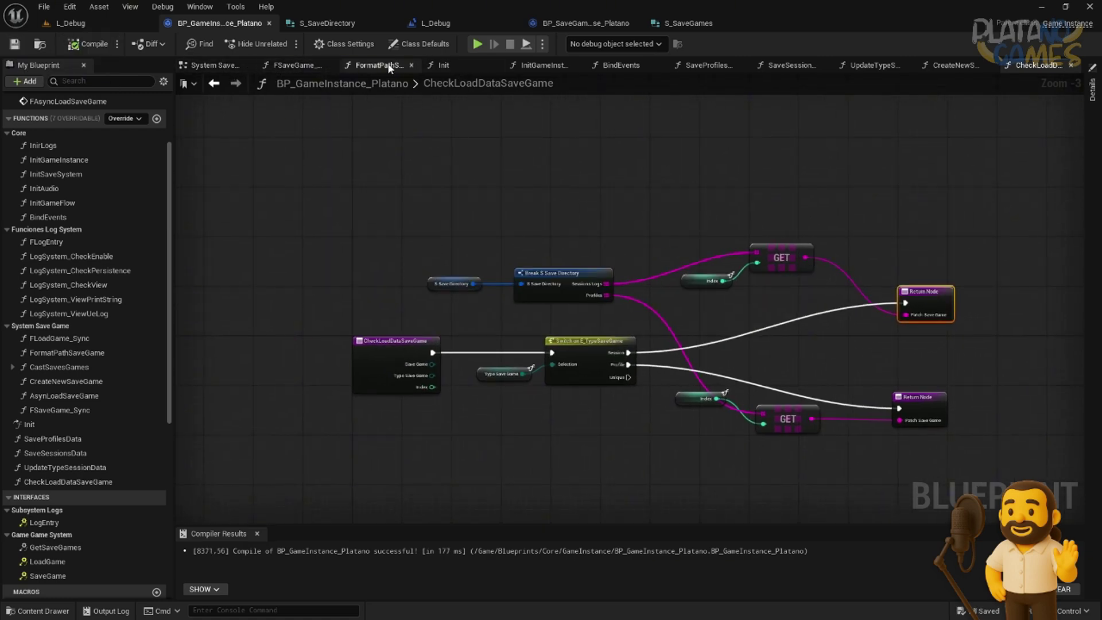
Step: Close all graph tabs to the right of the Init tab
left_click_drag(443, 65, 209, 67)
right_click(209, 67)
left_click(239, 127)
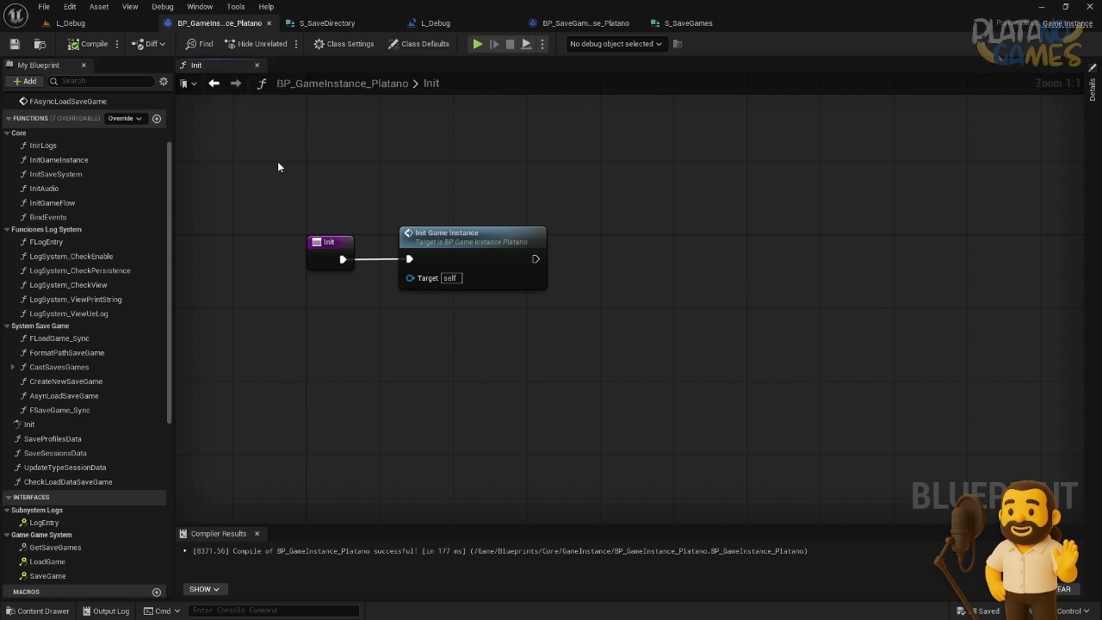
Step: Open the System Save Game graph, then the FormatPathSaveGame function graph from it
scroll(46, 181, "up", 4)
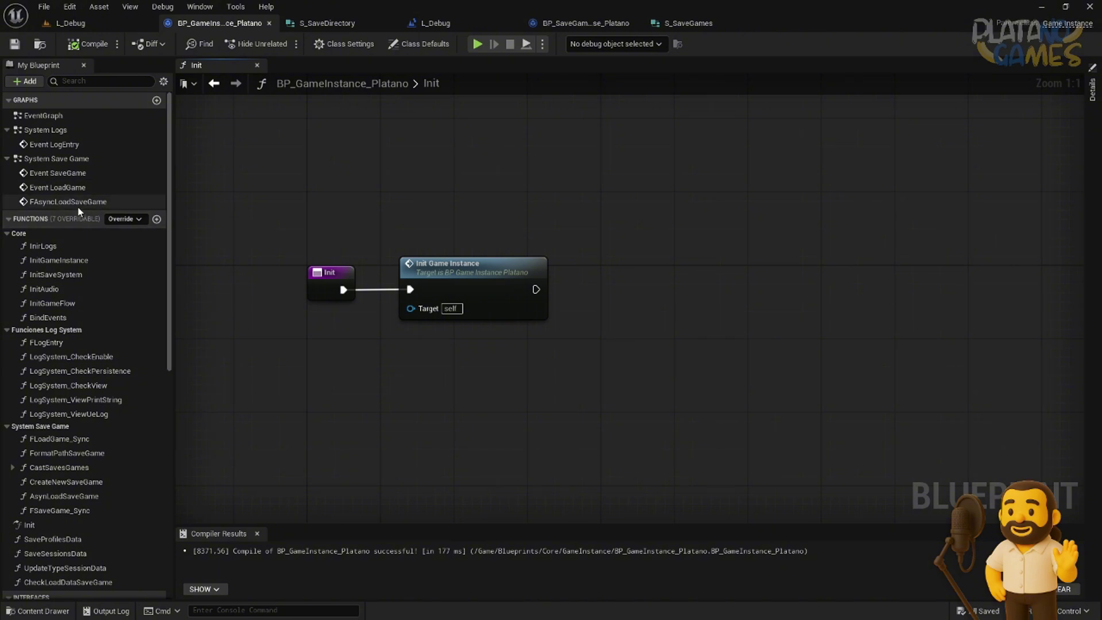
double_click(63, 158)
scroll(448, 328, "up", 3)
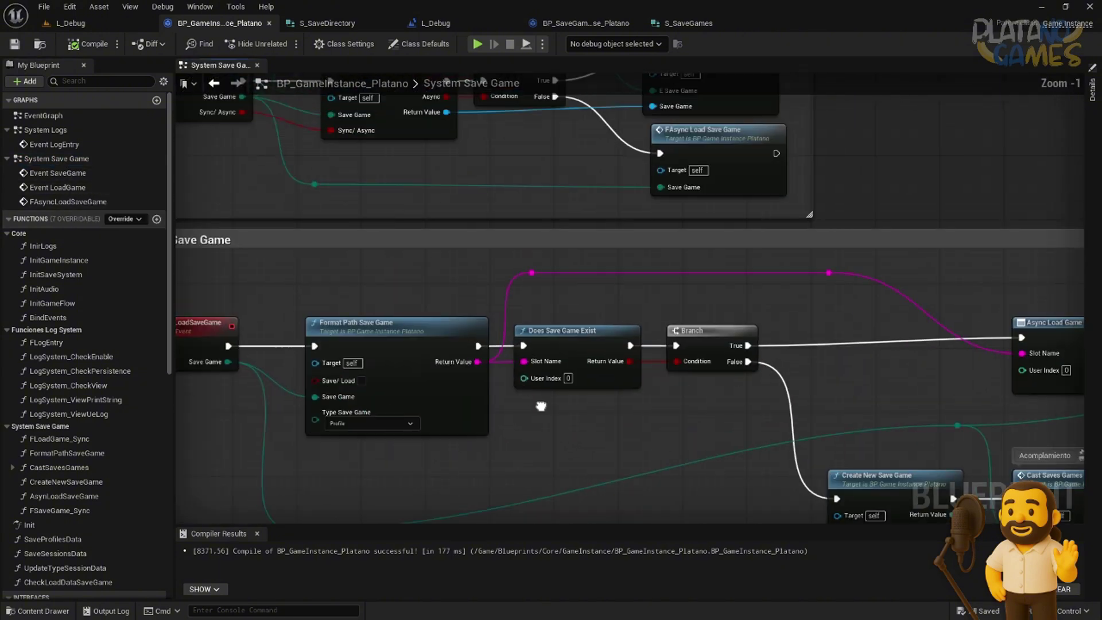
scroll(470, 336, "down", 2)
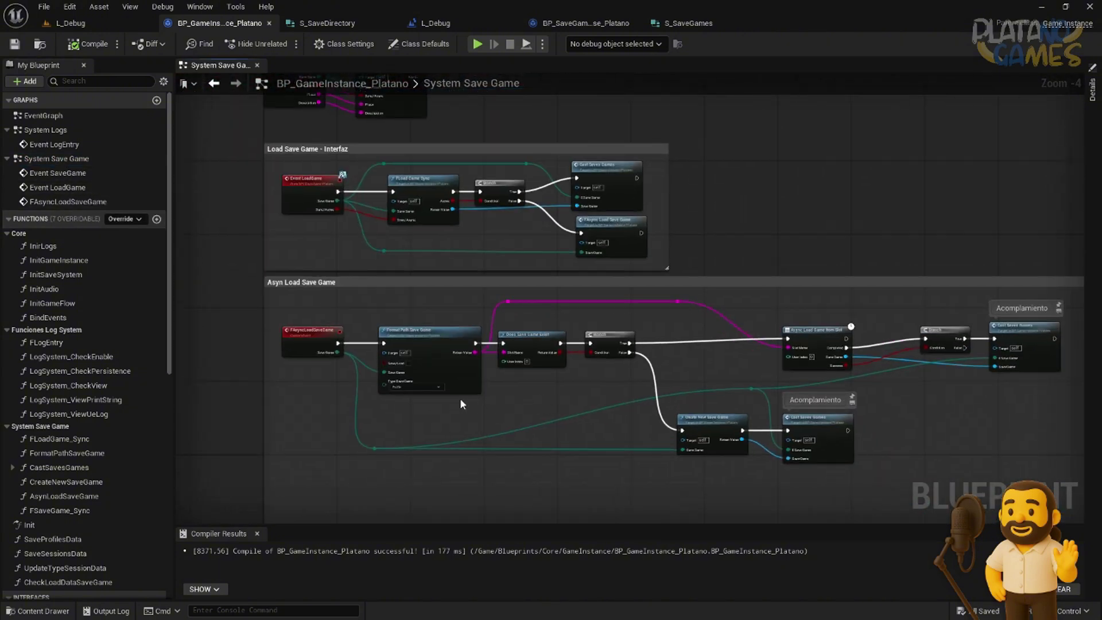
scroll(422, 418, "up", 2)
scroll(520, 409, "up", 1)
scroll(520, 412, "up", 1)
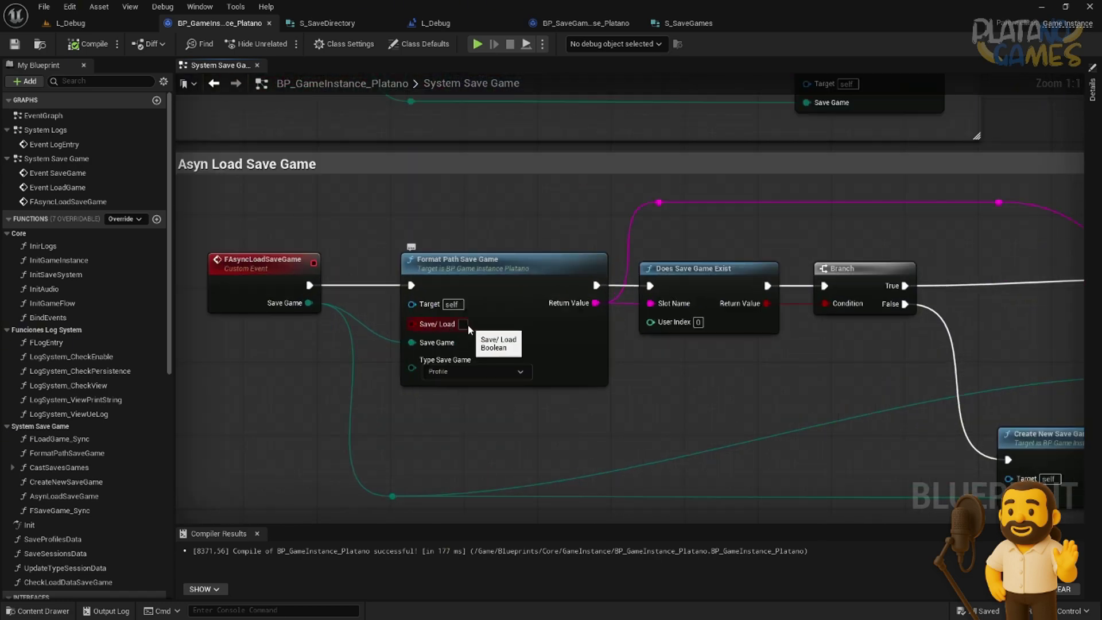
double_click(484, 323)
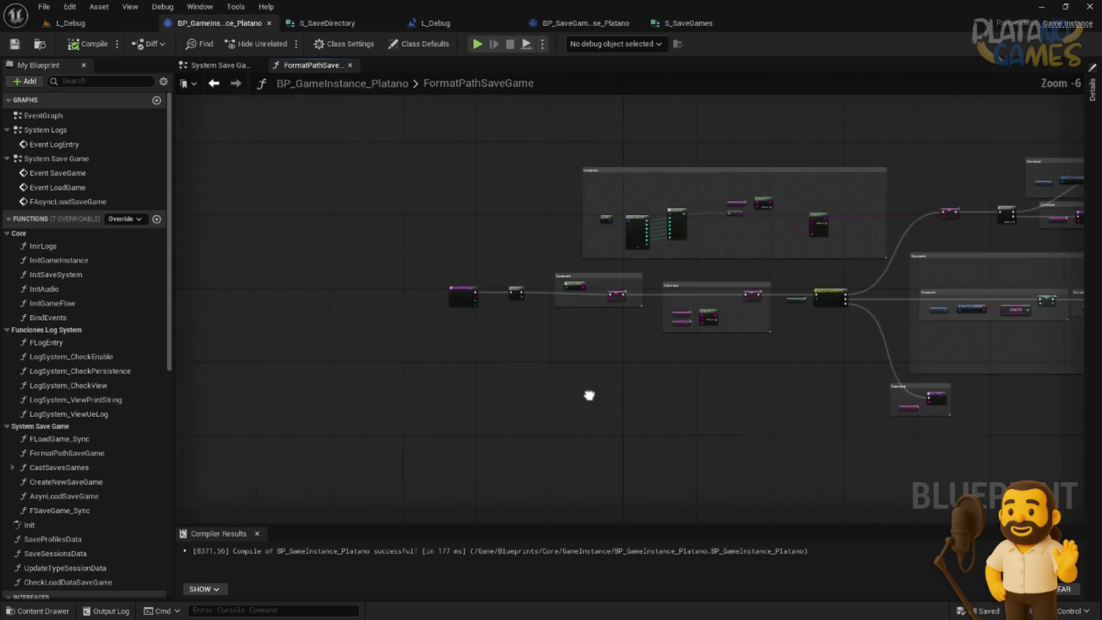
Step: Place a Check Load Data Save Game call on Branch False, passing Save Game and Type Save Game
right_click_drag(452, 428, 309, 312)
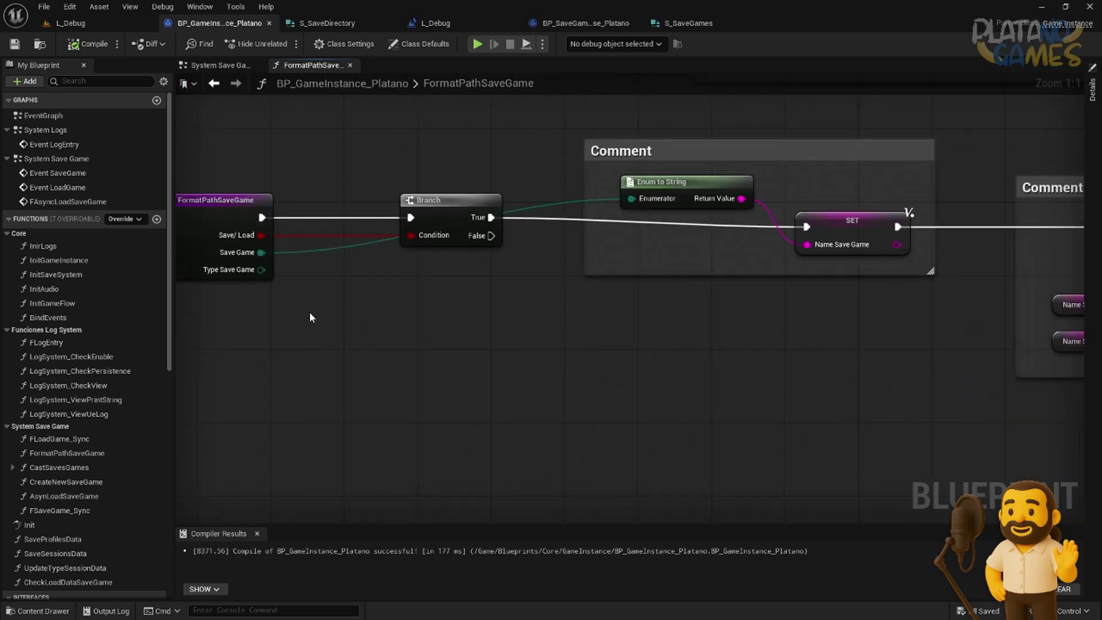
scroll(66, 402, "down", 5)
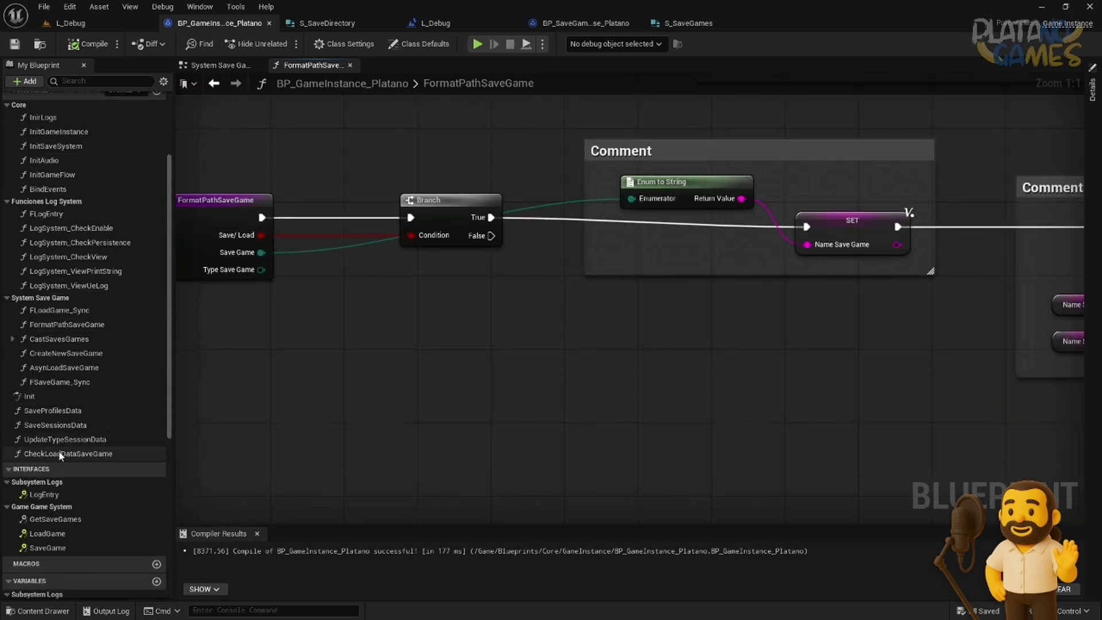
left_click_drag(63, 453, 669, 409)
left_click_drag(491, 235, 677, 438)
left_click_drag(746, 412, 682, 373)
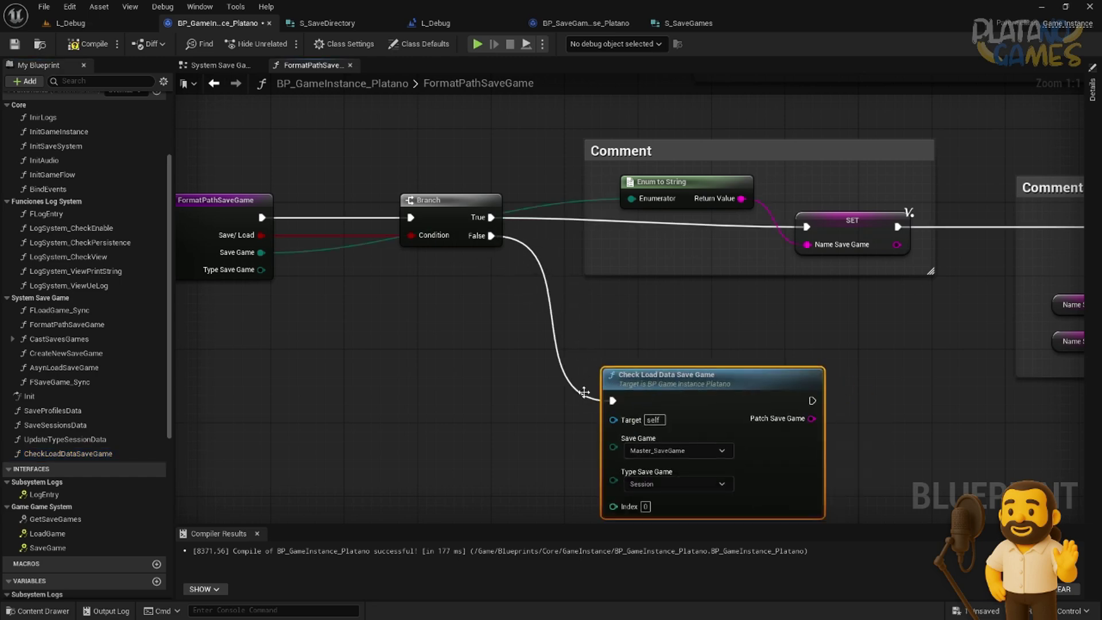
right_click_drag(329, 299, 406, 254)
left_click_drag(338, 209, 689, 403)
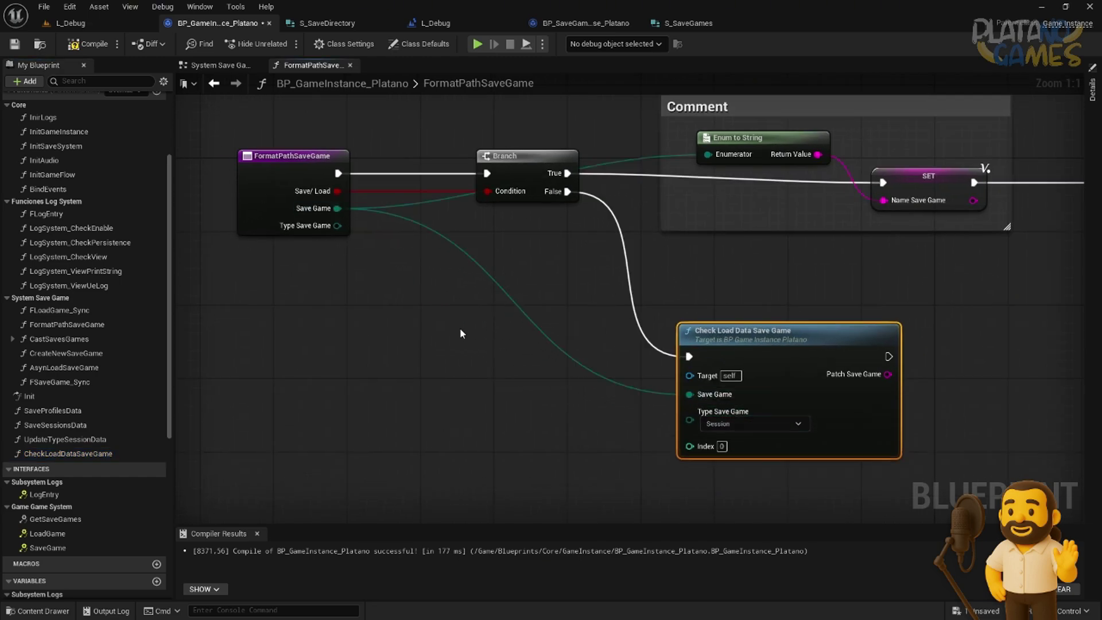
left_click_drag(337, 225, 690, 419)
Step: Nudge the Check Load Data Save Game node into place and compile the blueprint
left_click(518, 390)
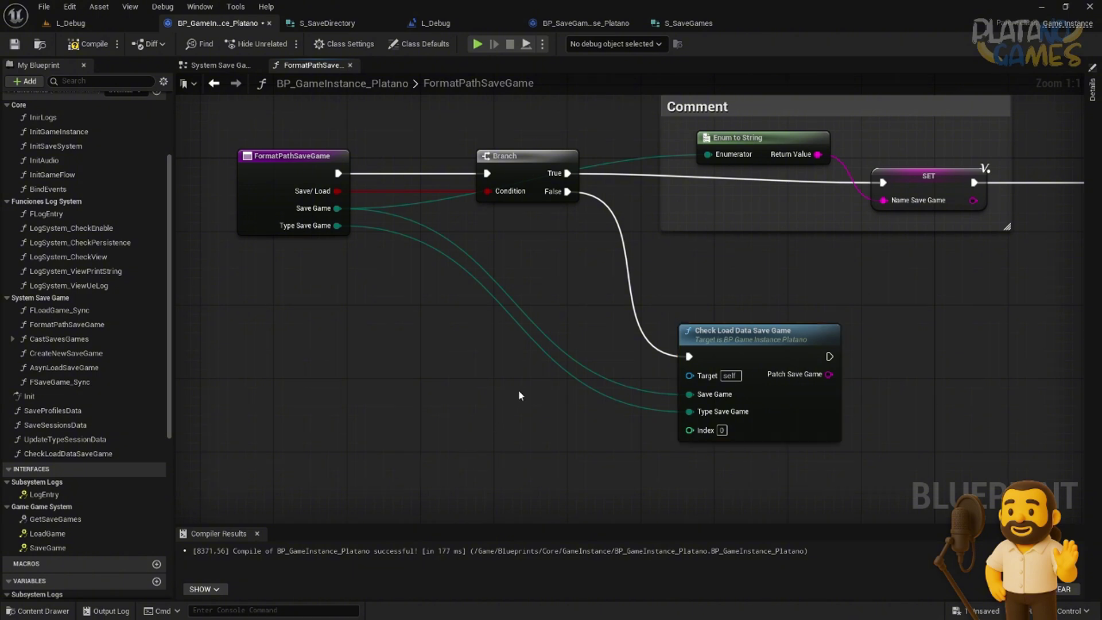
right_click_drag(519, 390, 481, 382)
left_click_drag(694, 346, 694, 327)
right_click_drag(482, 403, 518, 401)
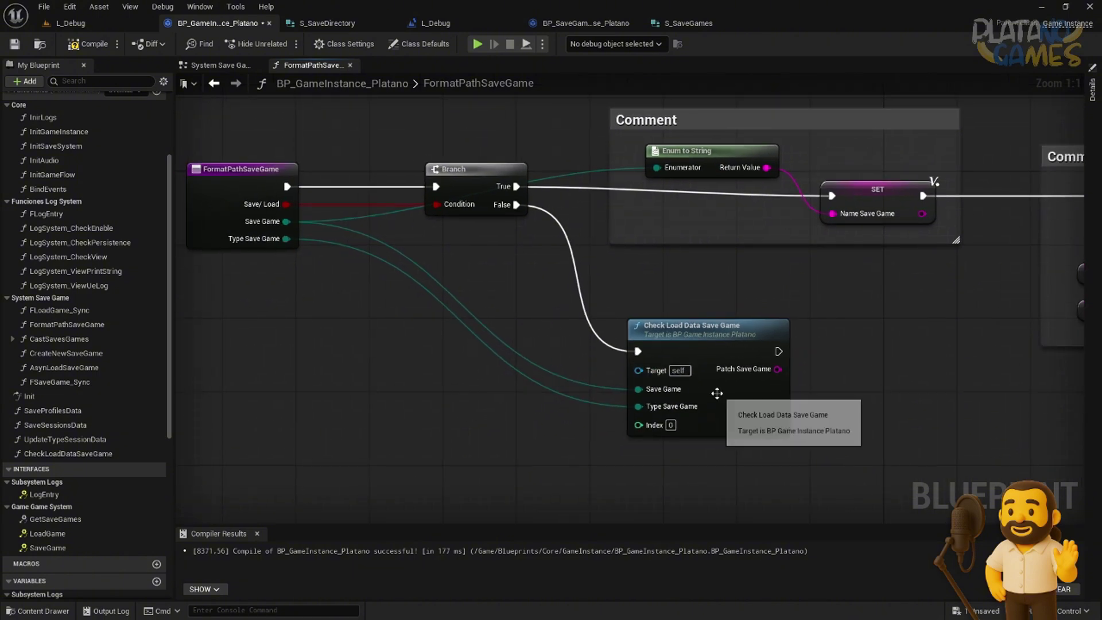
left_click(84, 49)
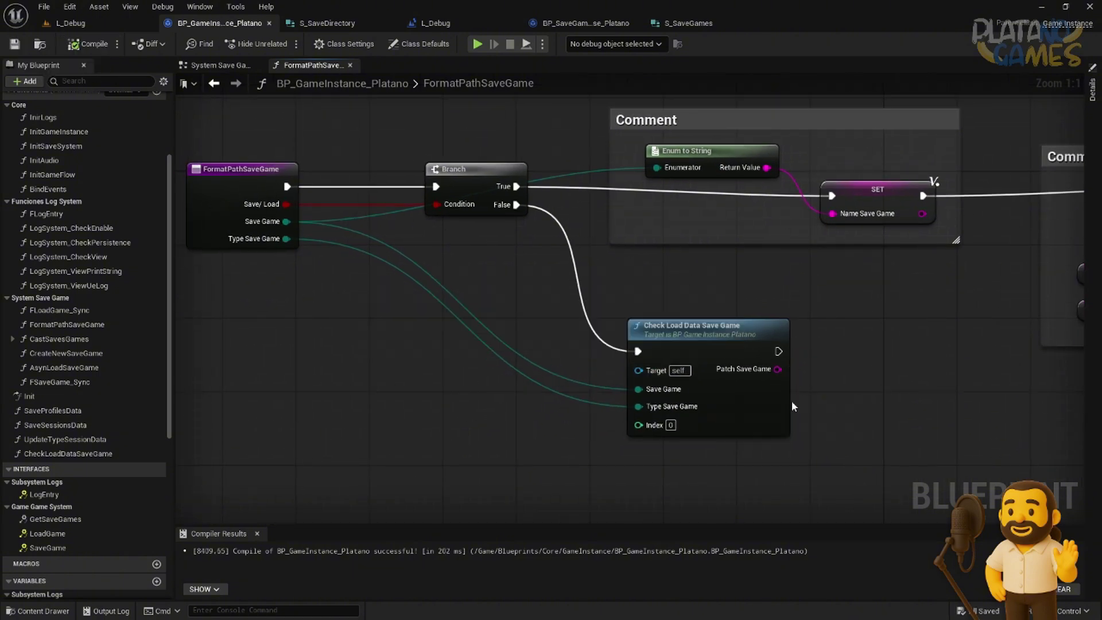
Step: Tidy the layout of the Check node, Enum to String and SET Name Save Game nodes
left_click_drag(788, 406, 769, 425)
left_click_drag(759, 387, 814, 394)
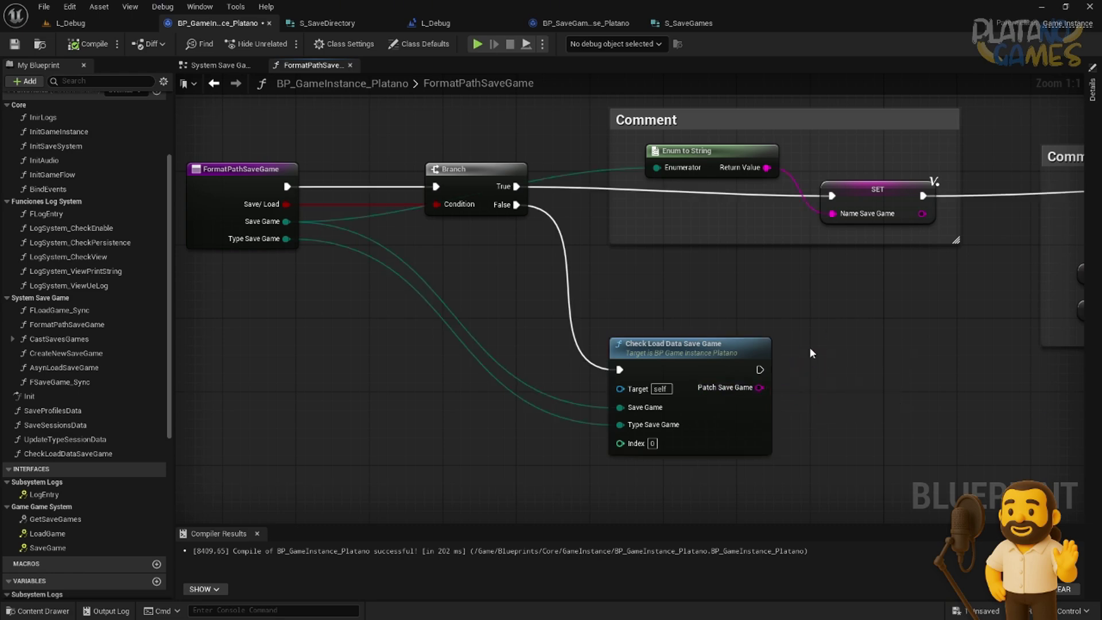
scroll(746, 338, "down", 5)
right_click_drag(745, 329, 600, 388)
scroll(600, 388, "up", 3)
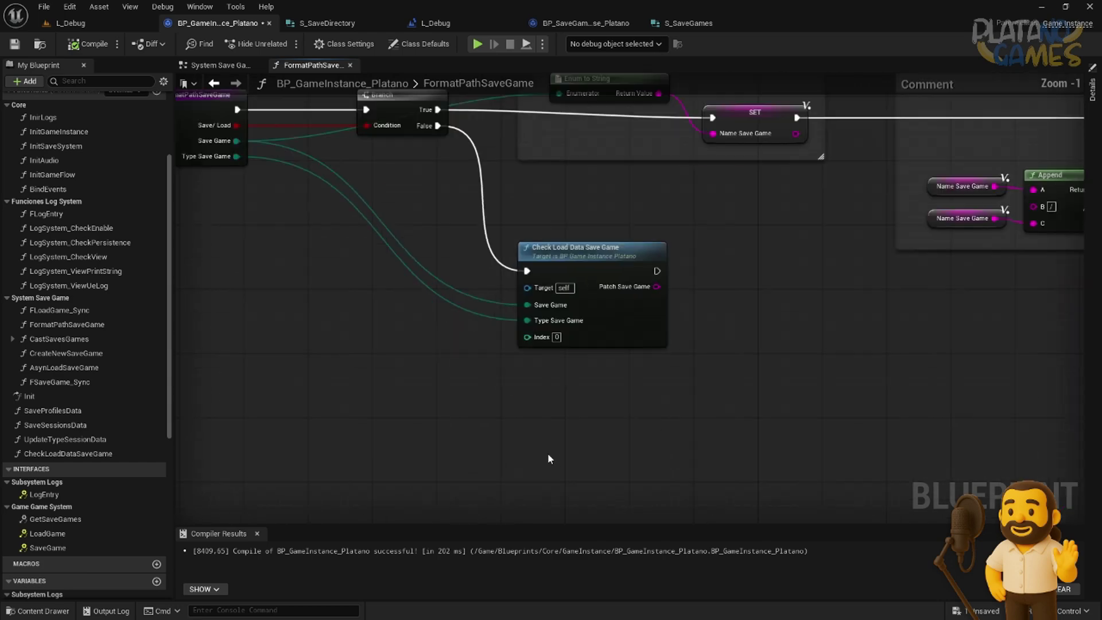
scroll(547, 453, "up", 2)
left_click_drag(756, 478, 525, 319)
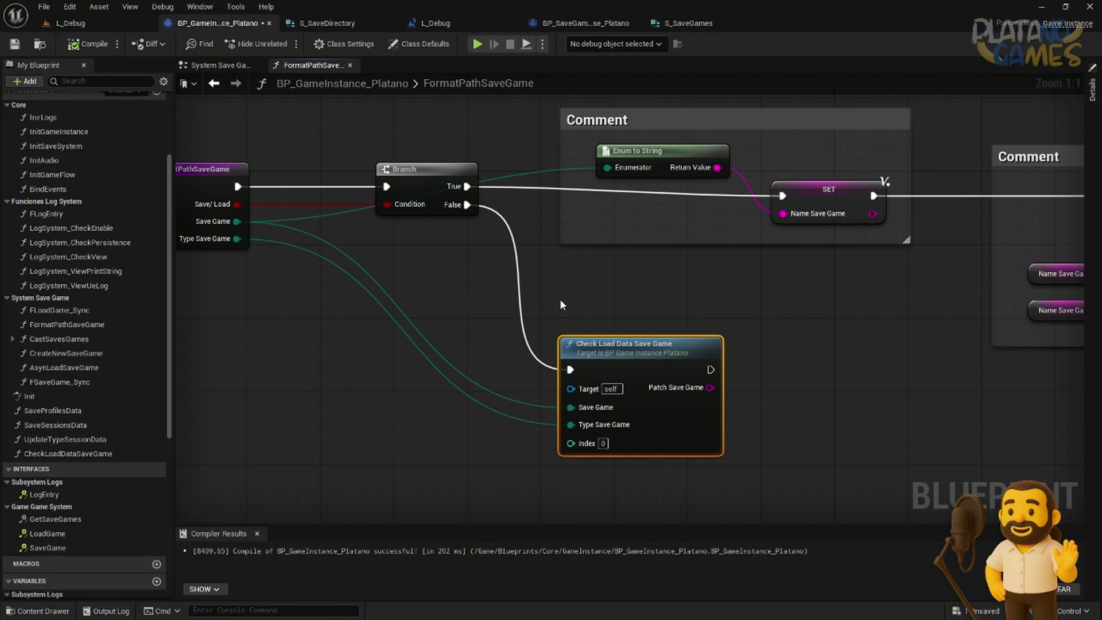
left_click_drag(663, 158, 663, 222)
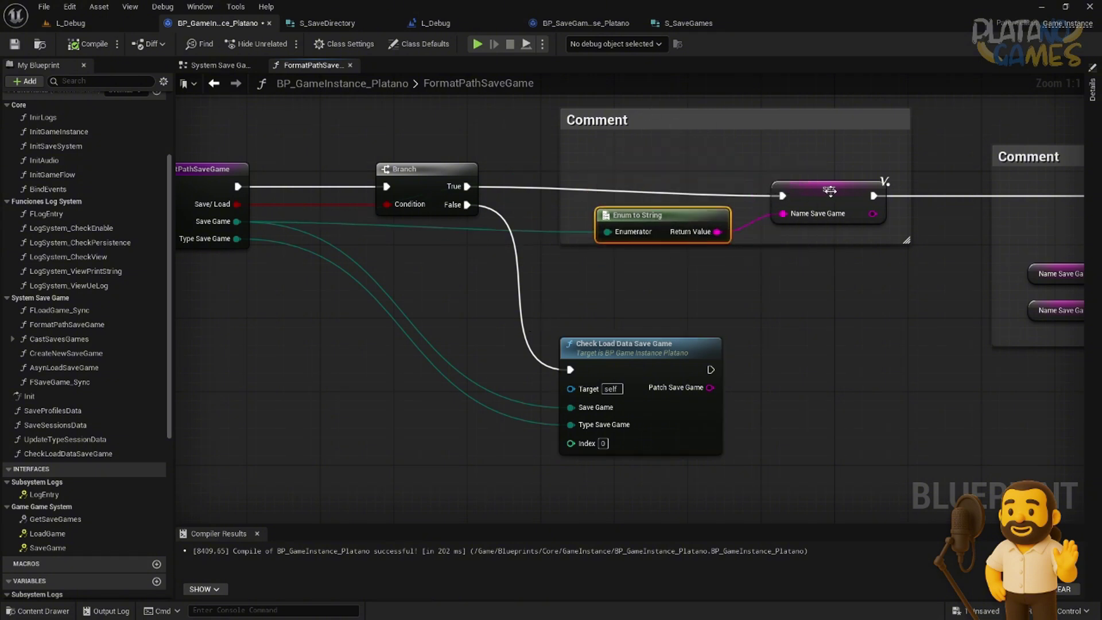
left_click_drag(830, 189, 832, 180)
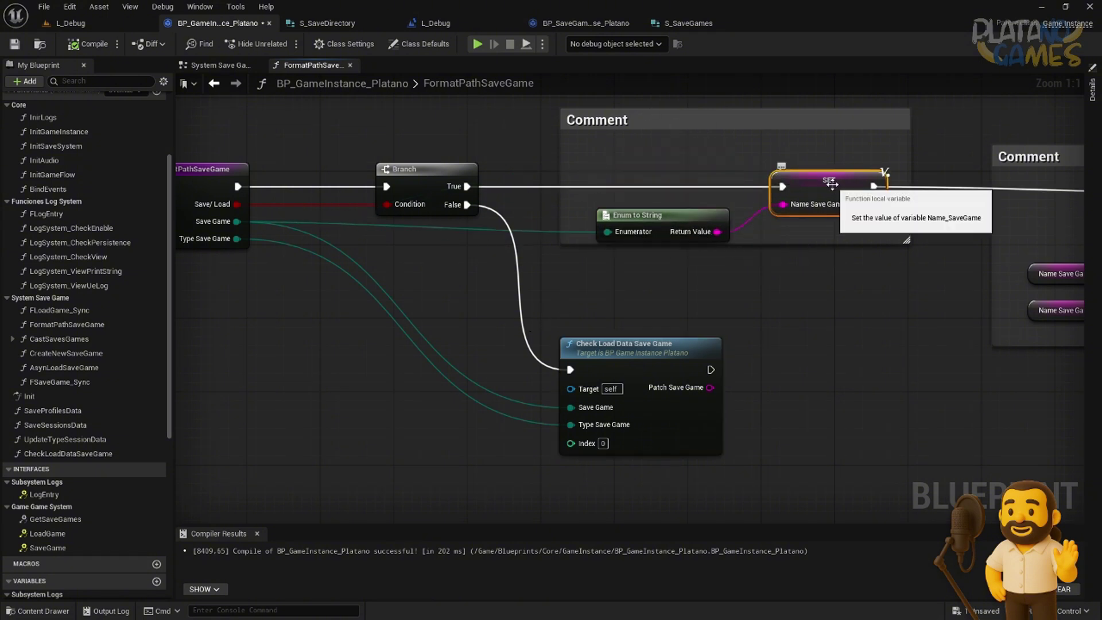